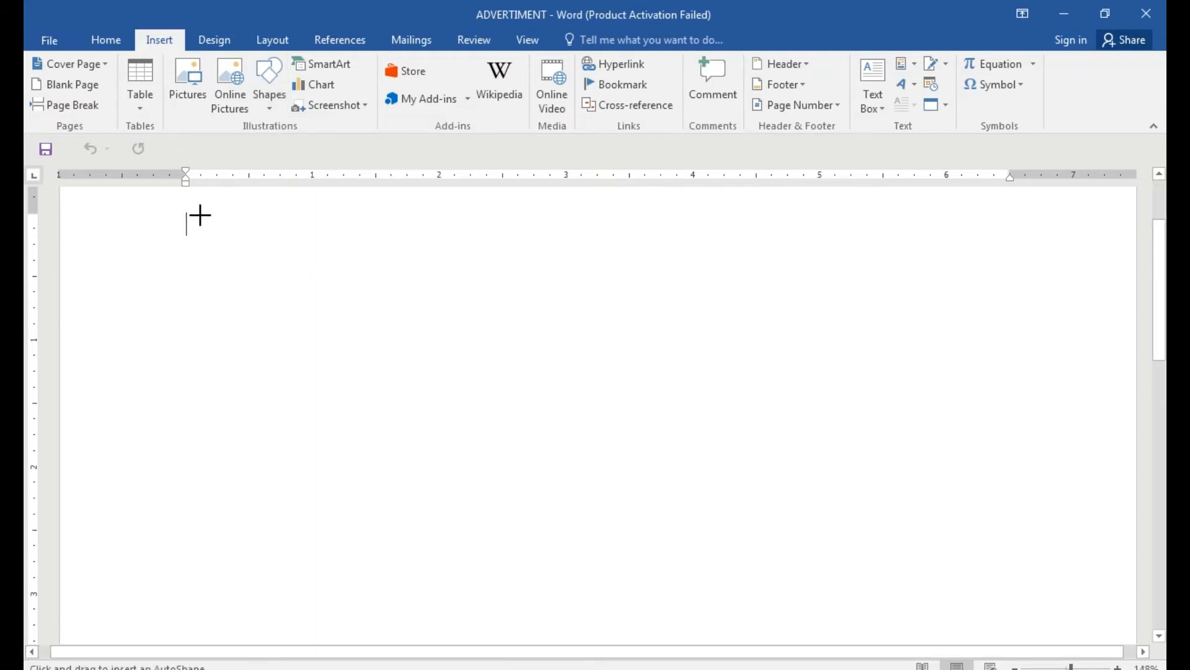
Step: Draw a rectangle about 9.74 inches high and 6.98 inches wide as the background of the page
mouse_move(177, 210)
mouse_down()
mouse_move(575, 608)
mouse_move(812, 652)
mouse_move(855, 633)
mouse_move(845, 630)
mouse_move(856, 665)
mouse_move(834, 624)
mouse_move(832, 659)
mouse_move(835, 639)
mouse_up()
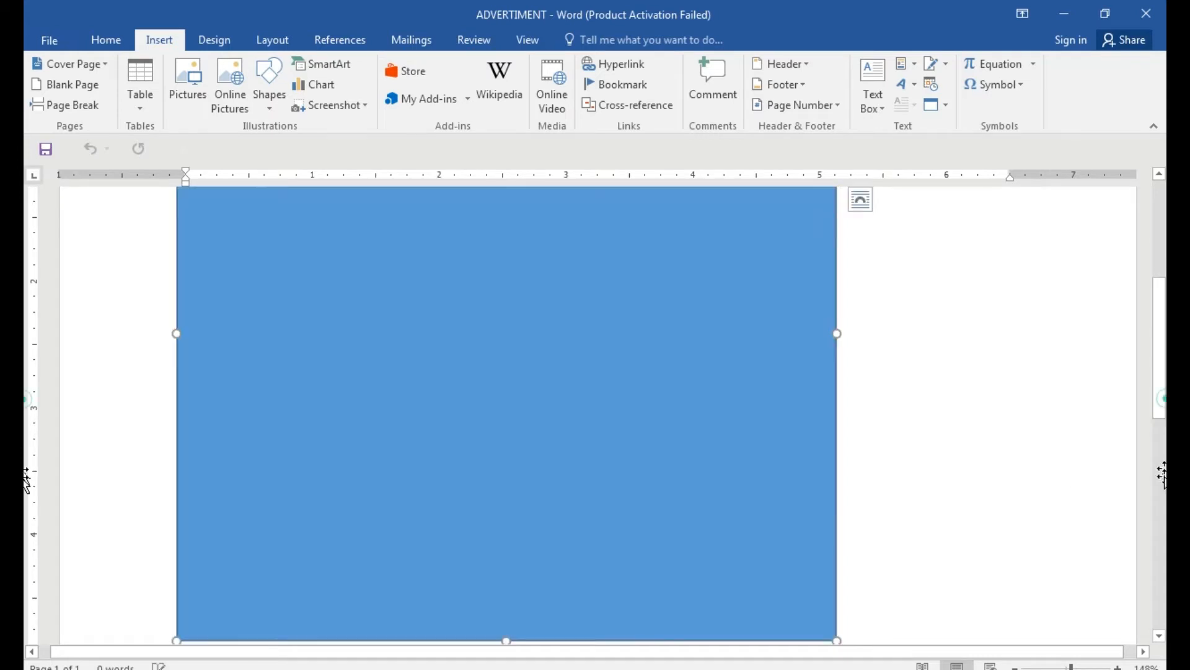
scroll(1158, 418, down, 5)
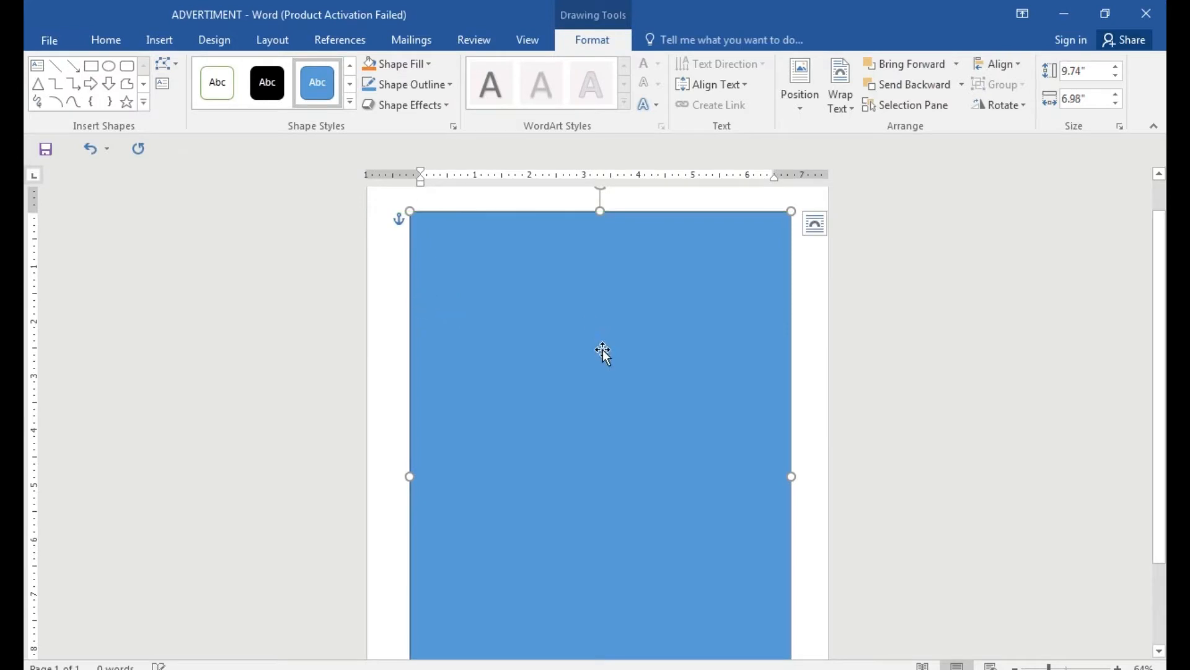
scroll(603, 351, down, 3)
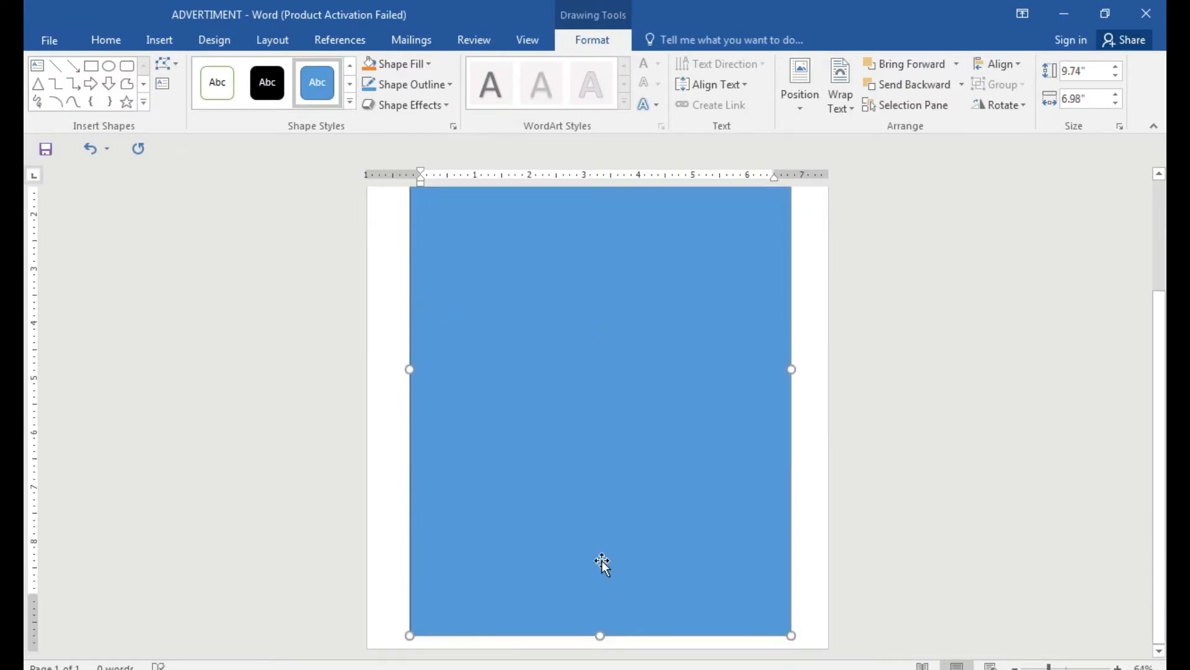
scroll(601, 560, up, 4)
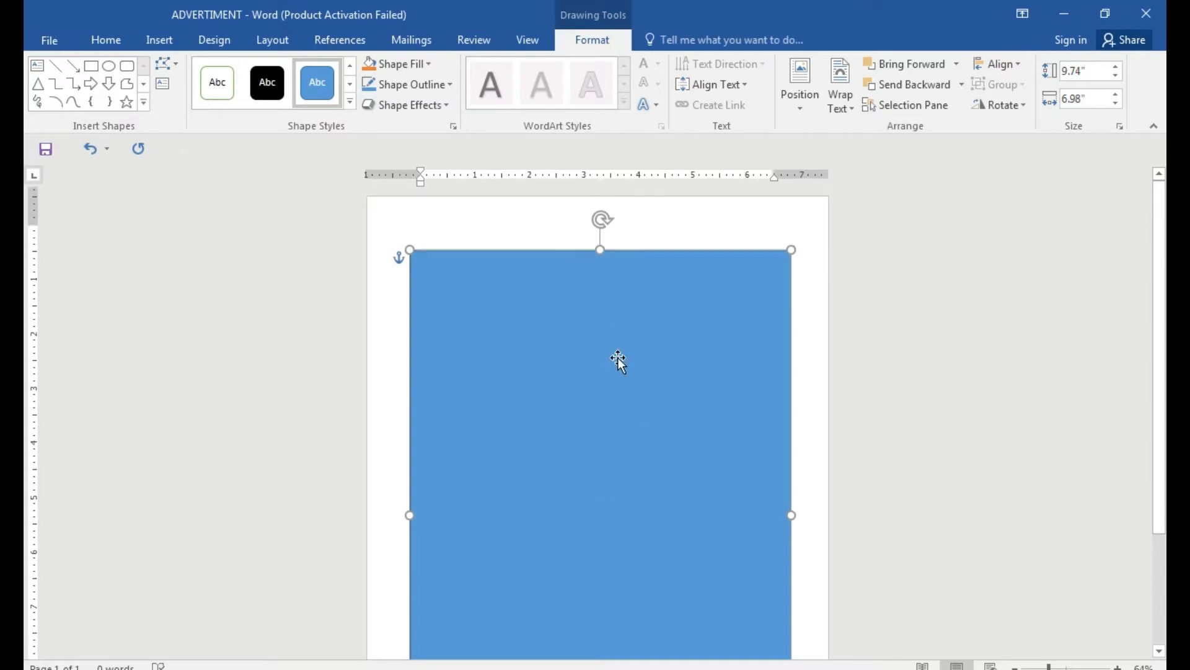
scroll(618, 359, down, 2)
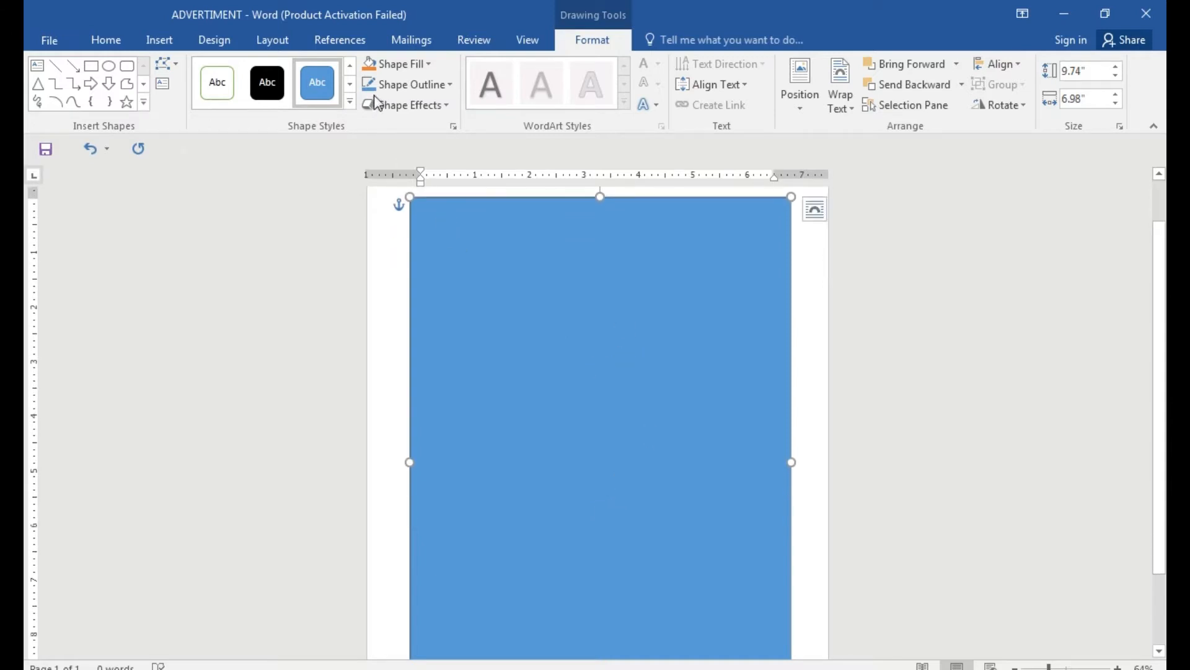
Step: Fill the background rectangle with the standard Green colour and deselect it
click(400, 62)
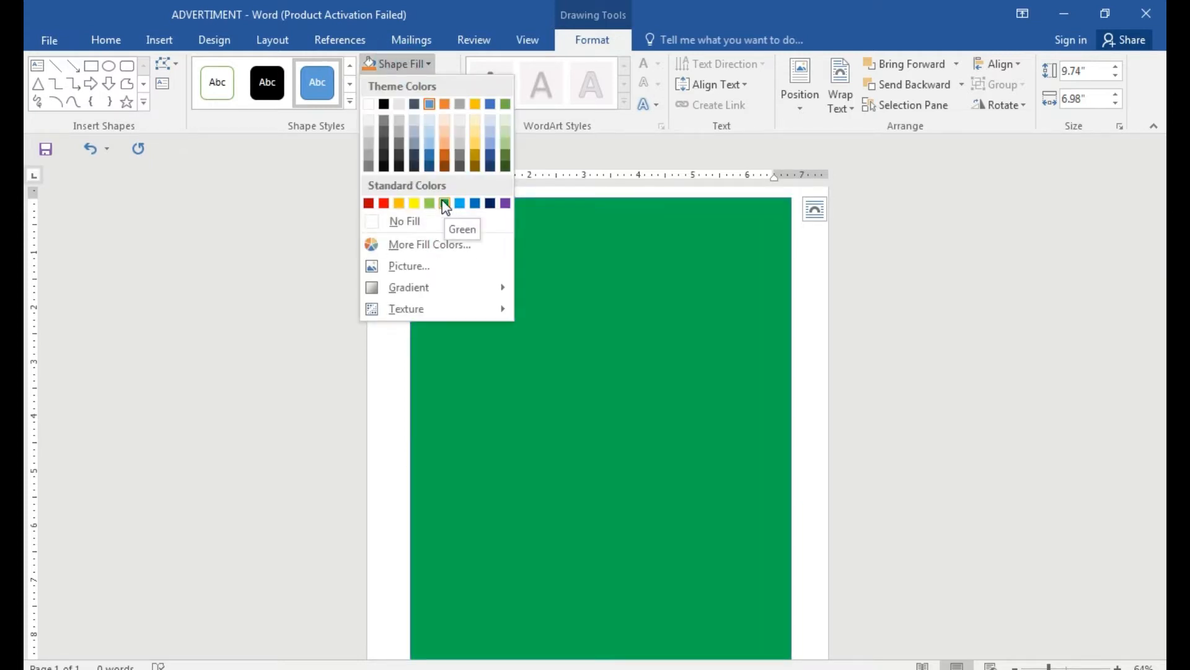
click(441, 201)
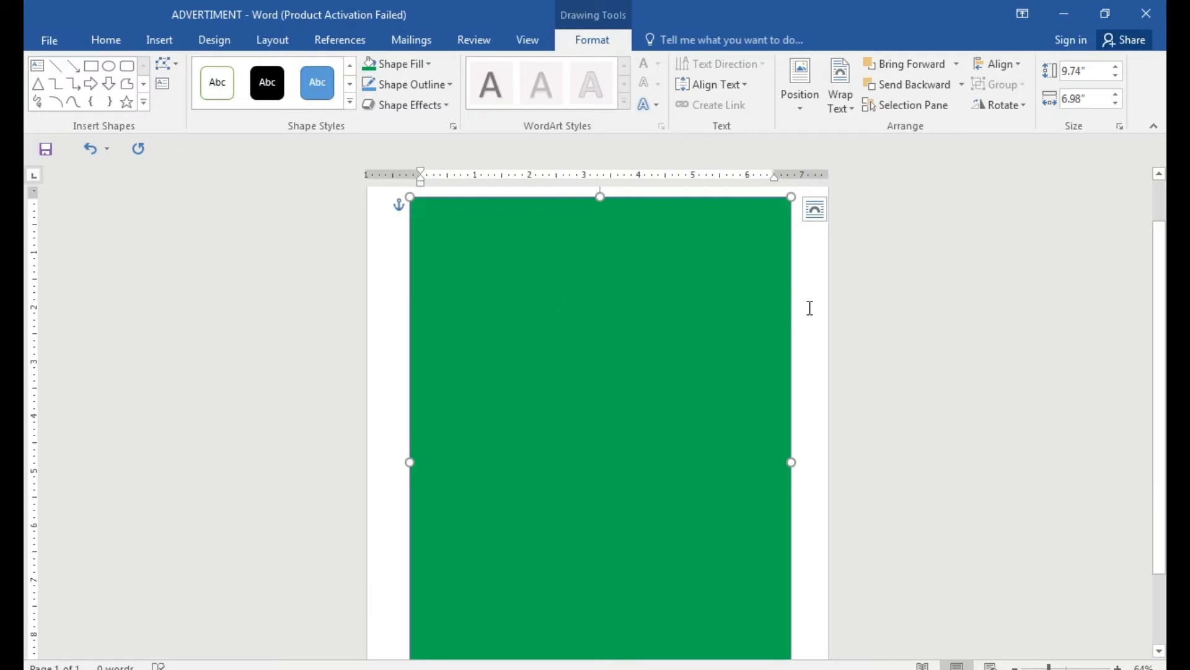
click(808, 304)
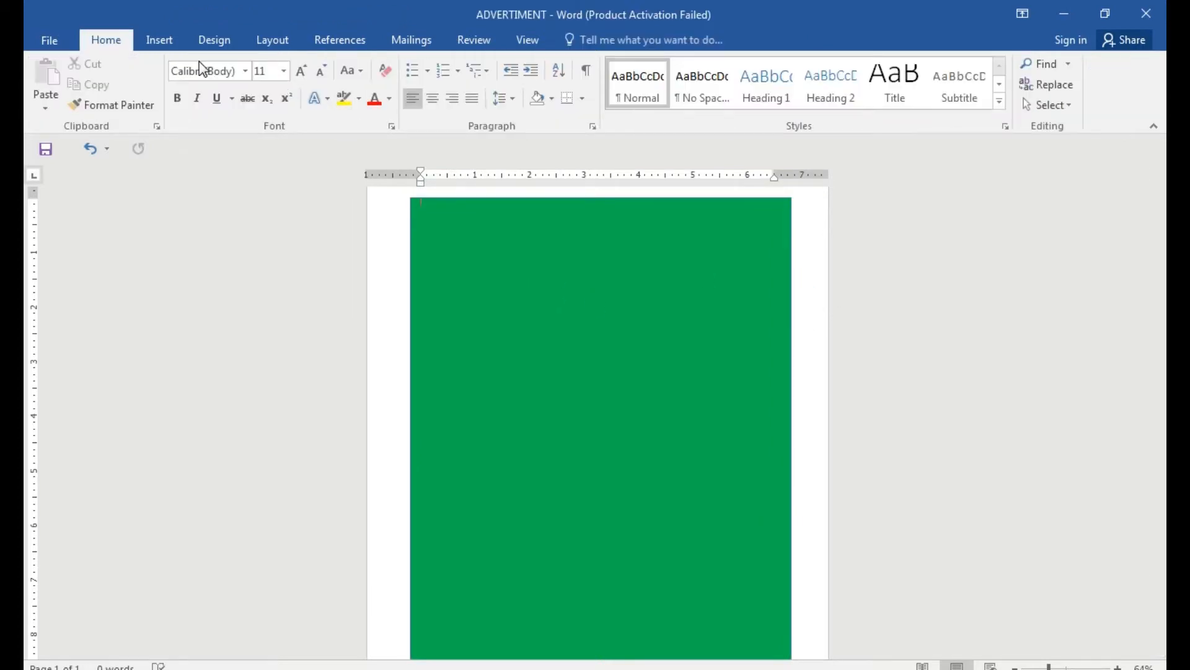
Step: Draw a closed freeform over the rectangle's upper part, about 6.71 inches high and 6.95 inches wide, with its lower edge slanting up to the right
click(159, 42)
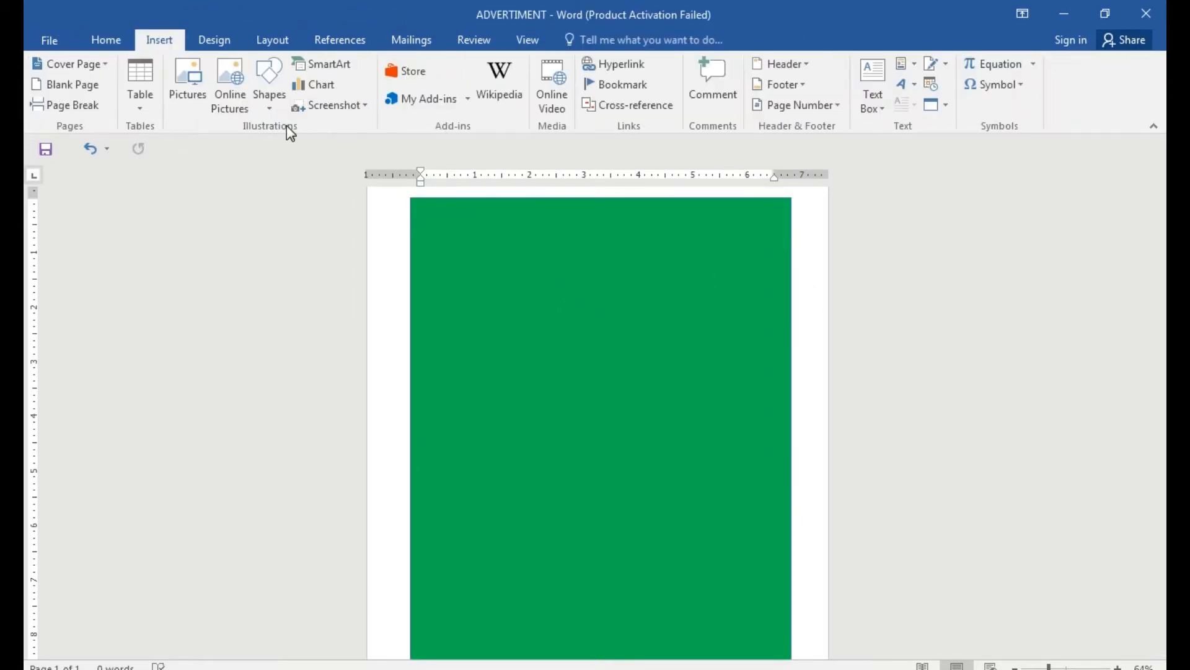
click(277, 107)
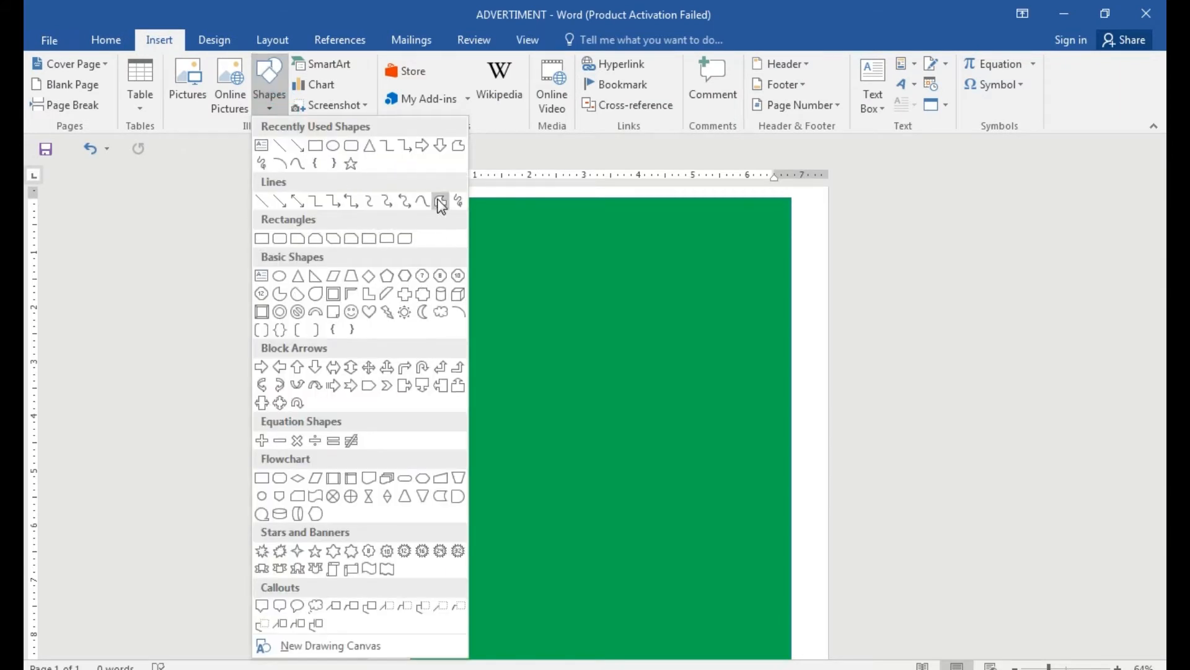
click(441, 202)
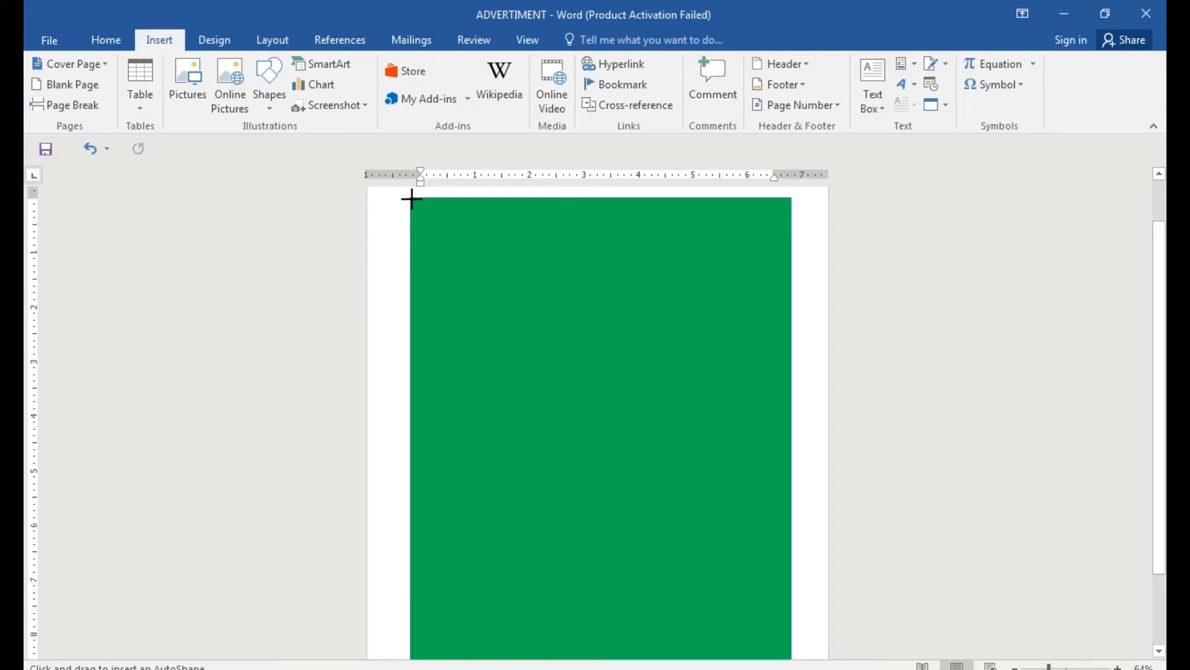
mouse_move(410, 200)
mouse_down()
mouse_move(411, 585)
mouse_move(413, 563)
mouse_up()
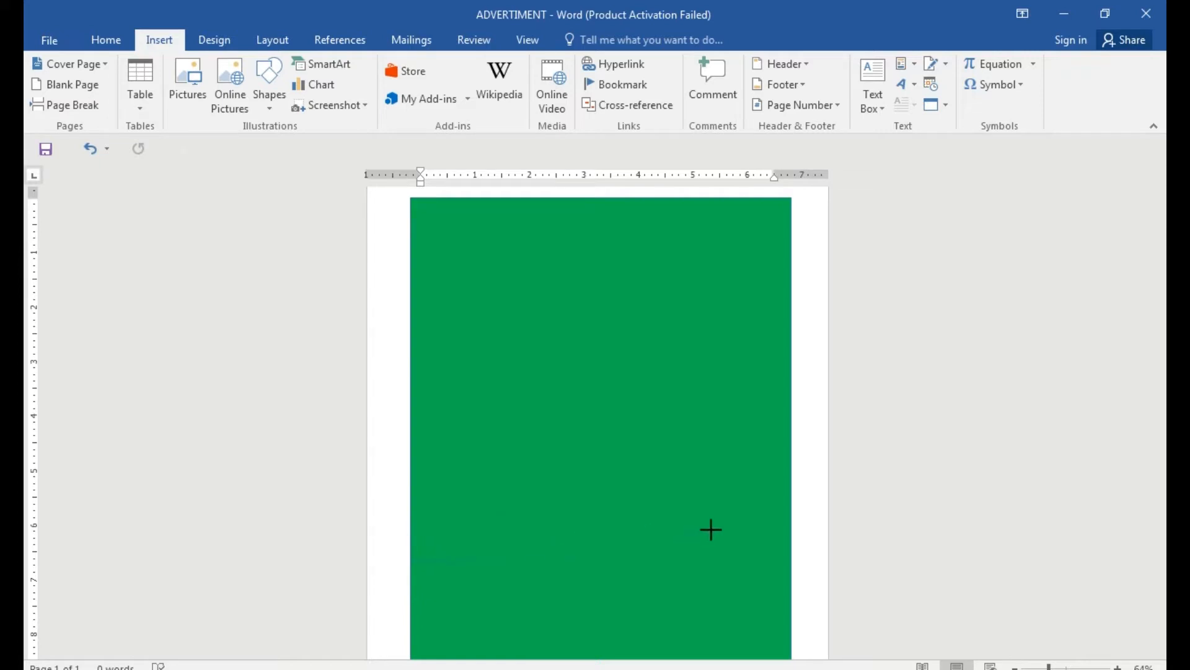
click(789, 518)
click(789, 197)
double_click(411, 197)
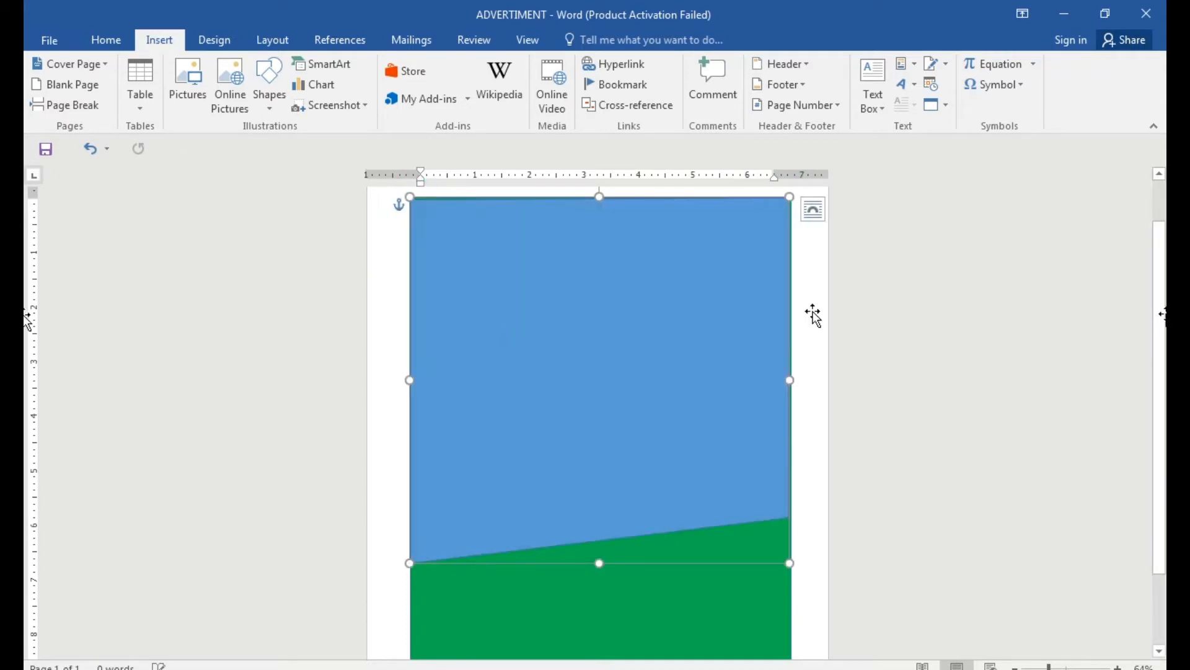
Step: Collapse the ribbon to give the page more room
scroll(28, 334, down, 3)
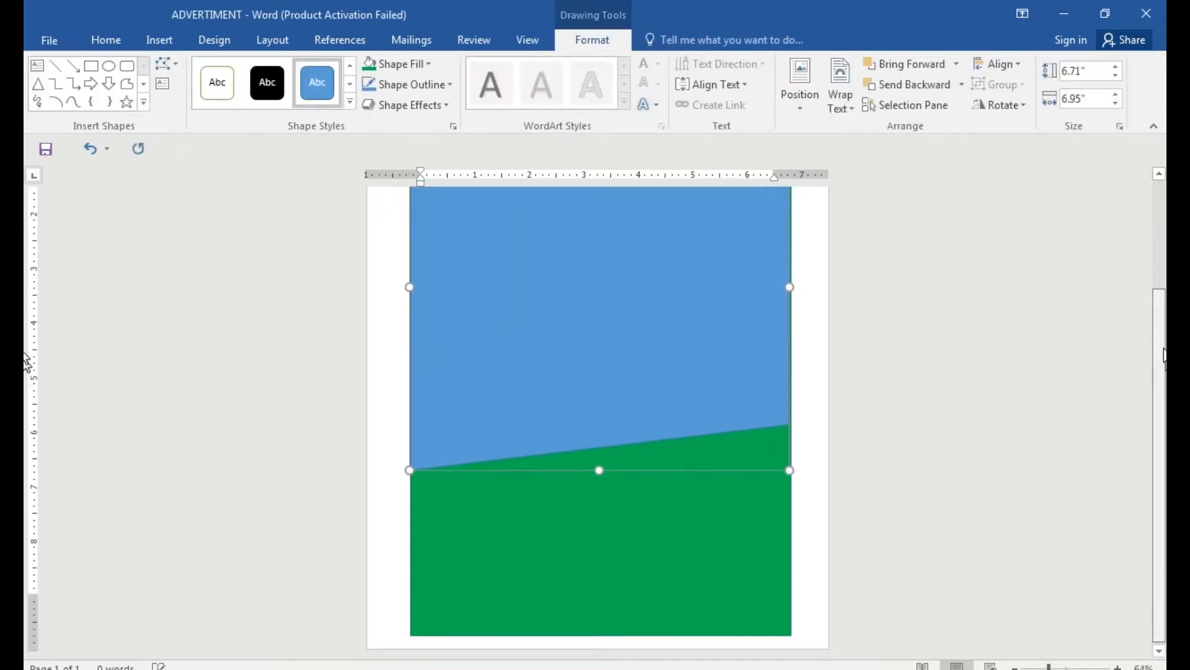
scroll(1159, 315, up, 5)
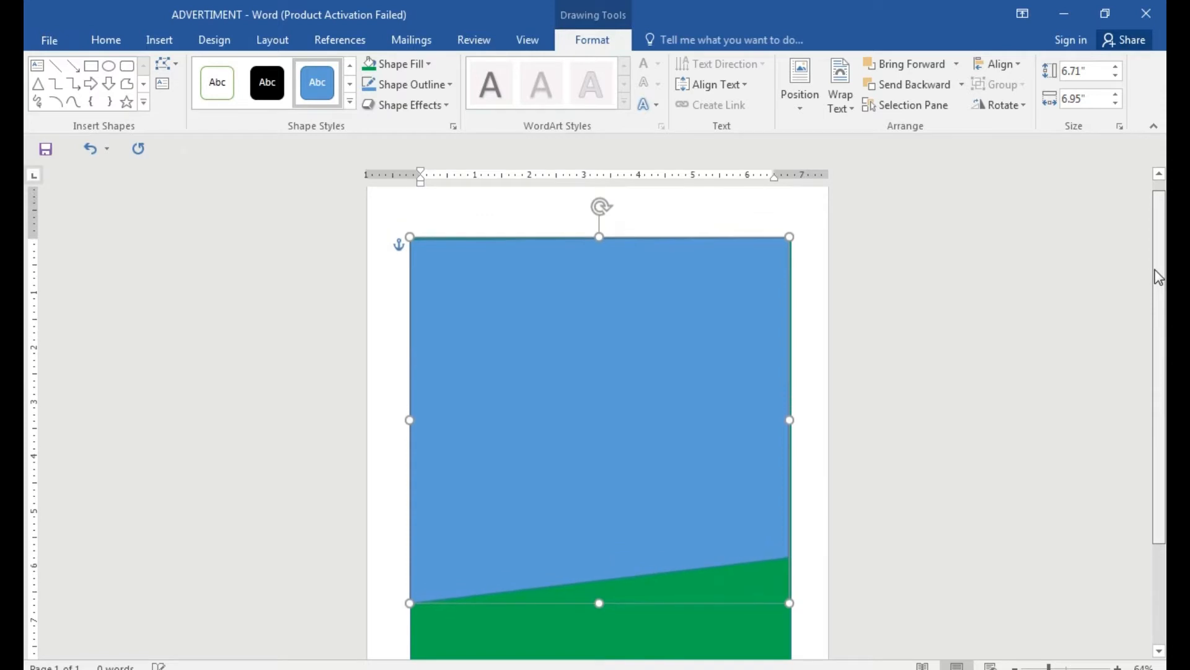
key(ctrl+F1)
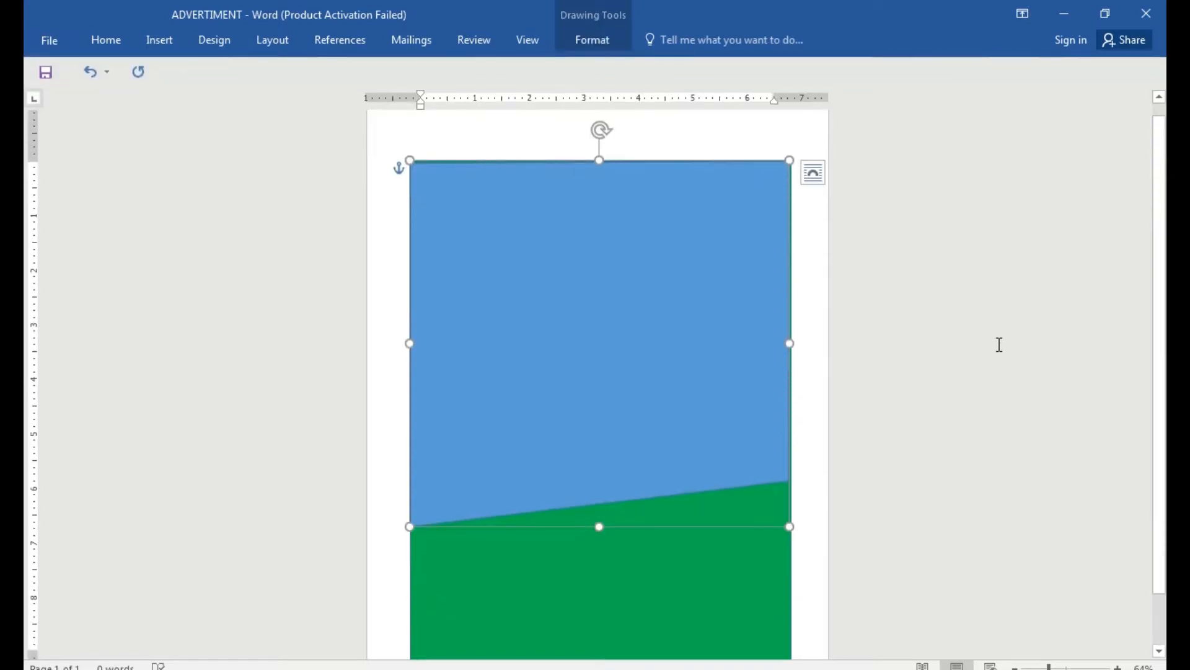
scroll(1163, 329, down, 2)
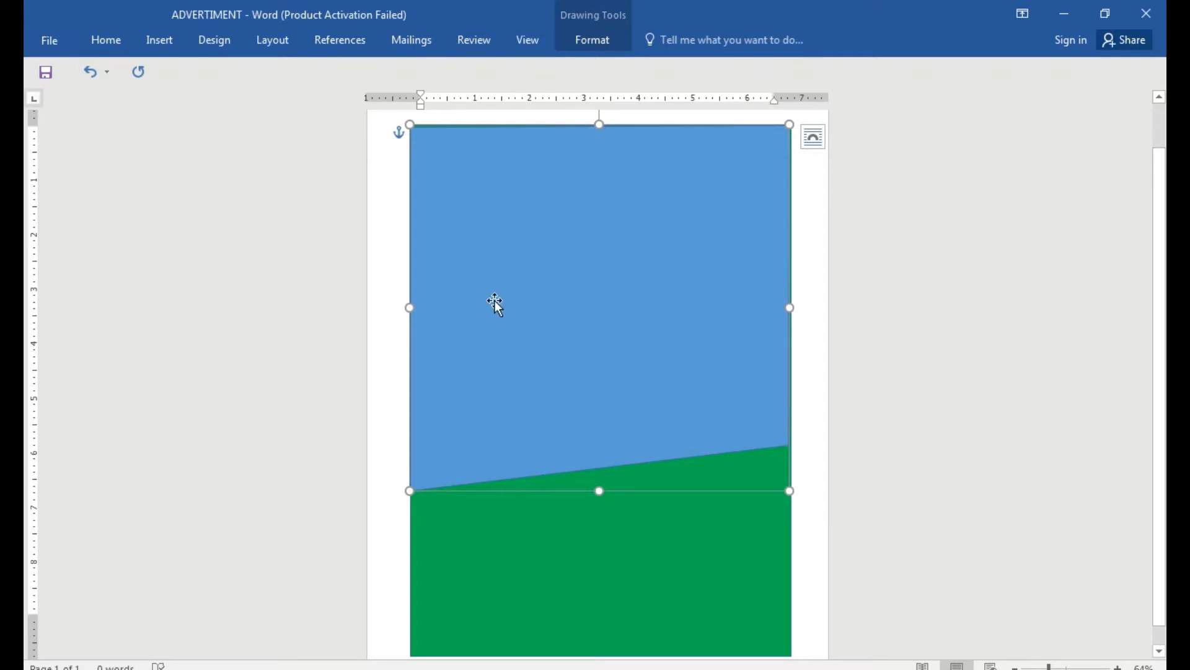
right_click(413, 261)
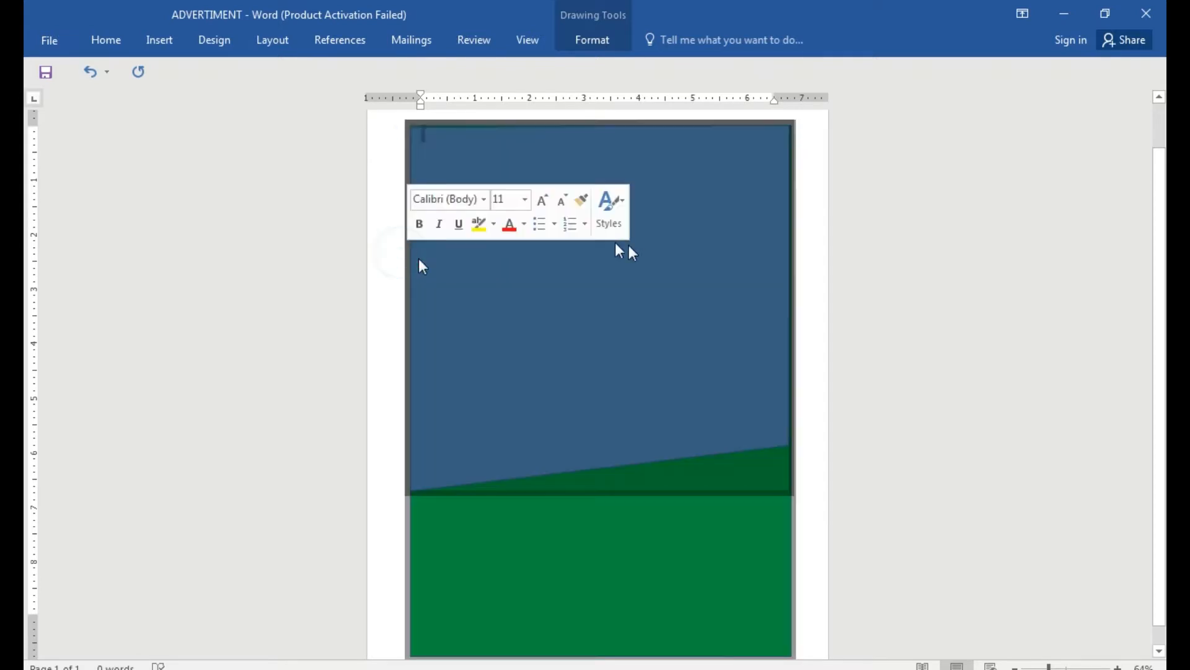
click(724, 249)
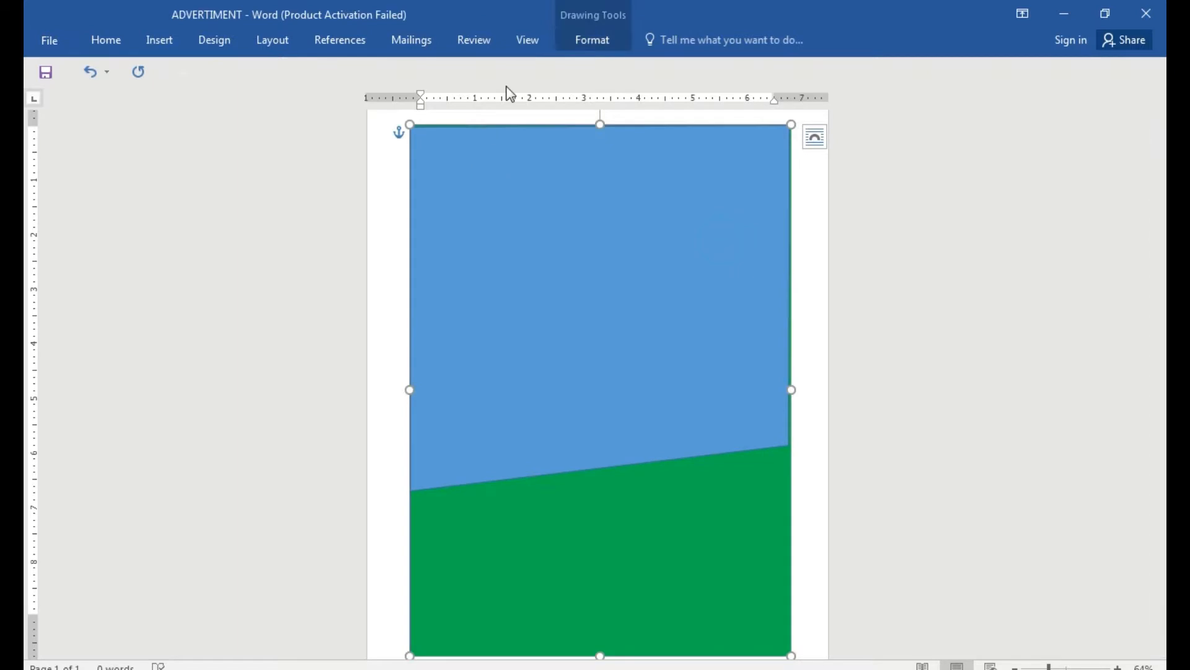
click(587, 45)
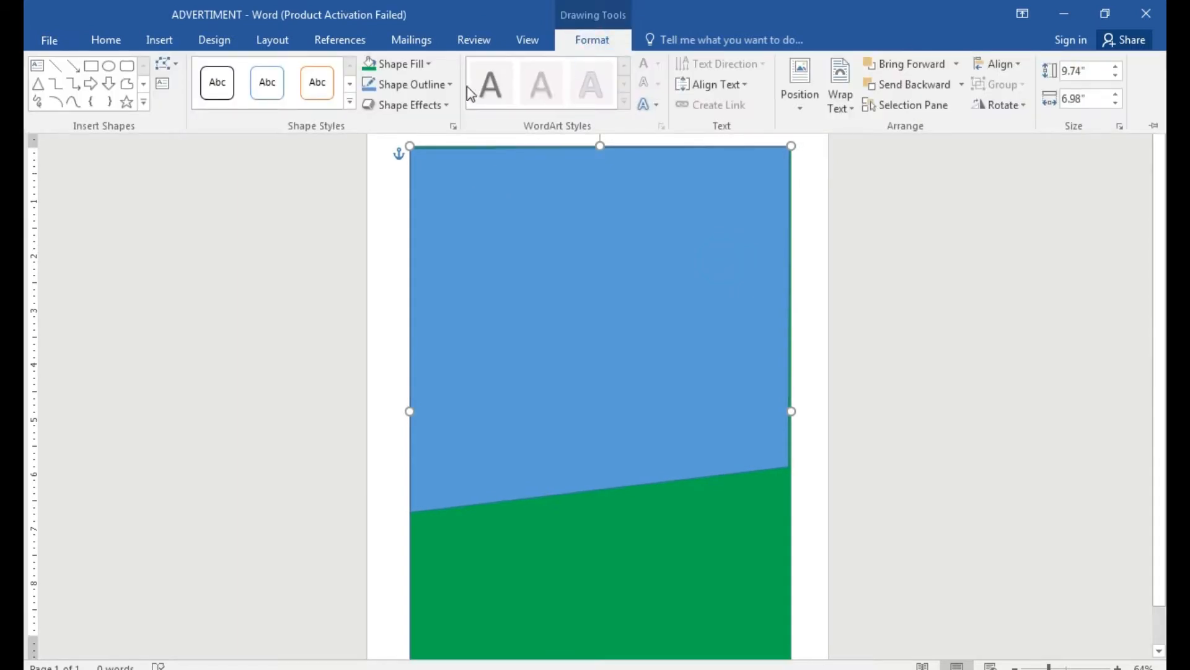
click(420, 68)
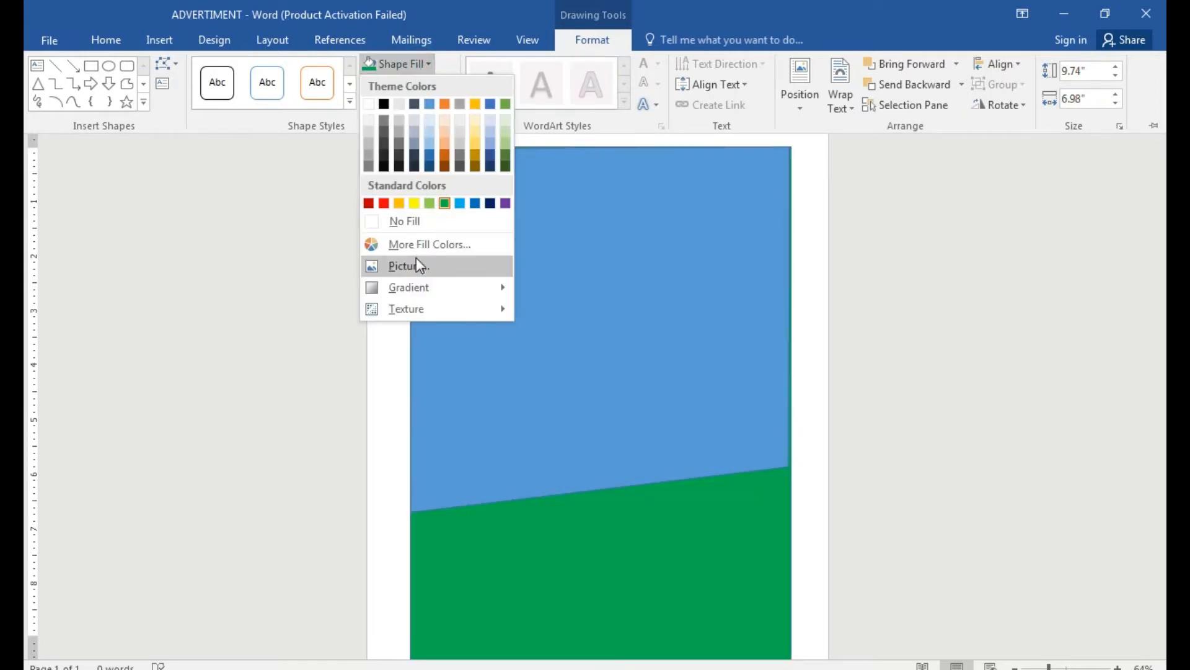
click(409, 266)
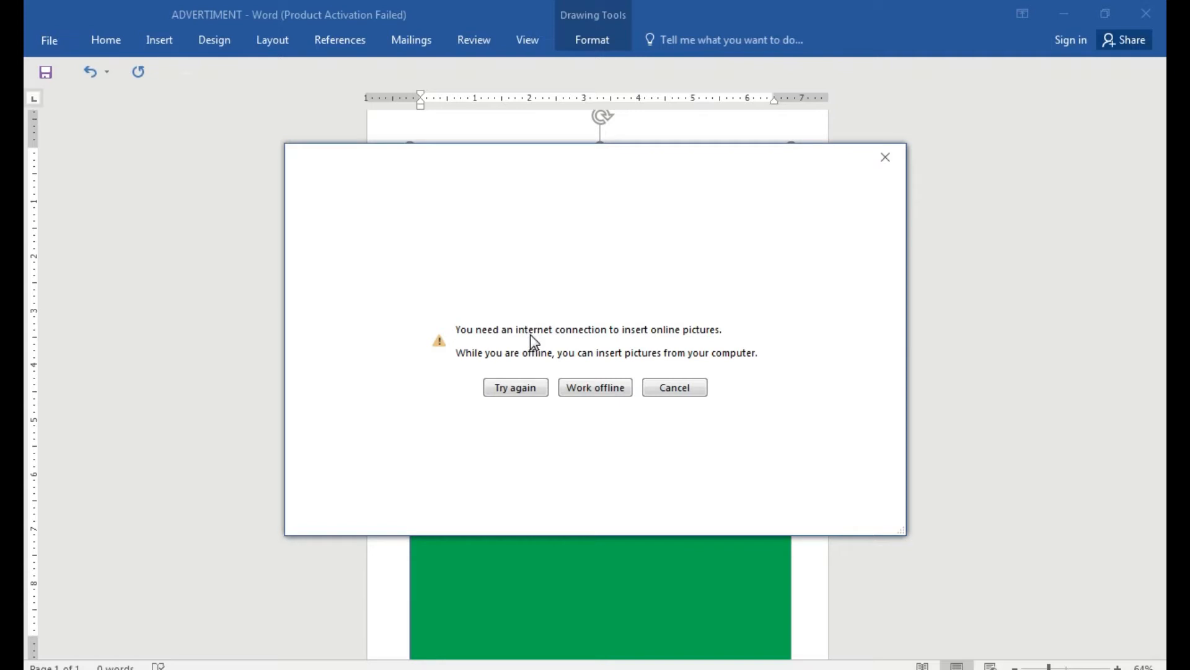
click(597, 391)
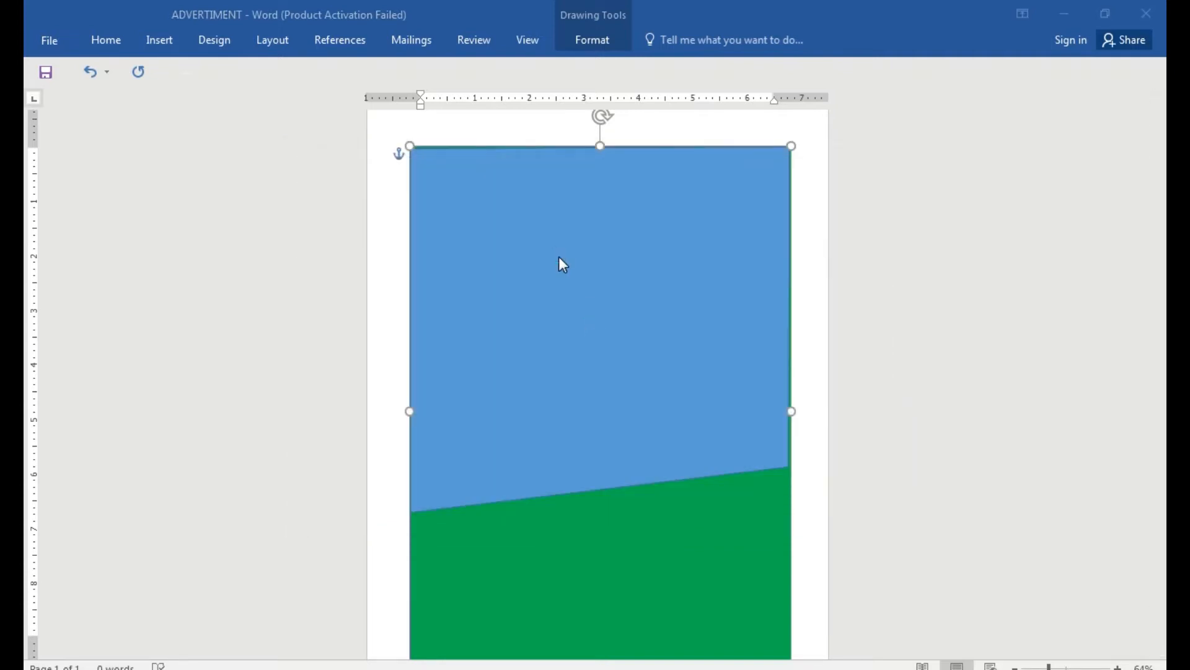
click(340, 136)
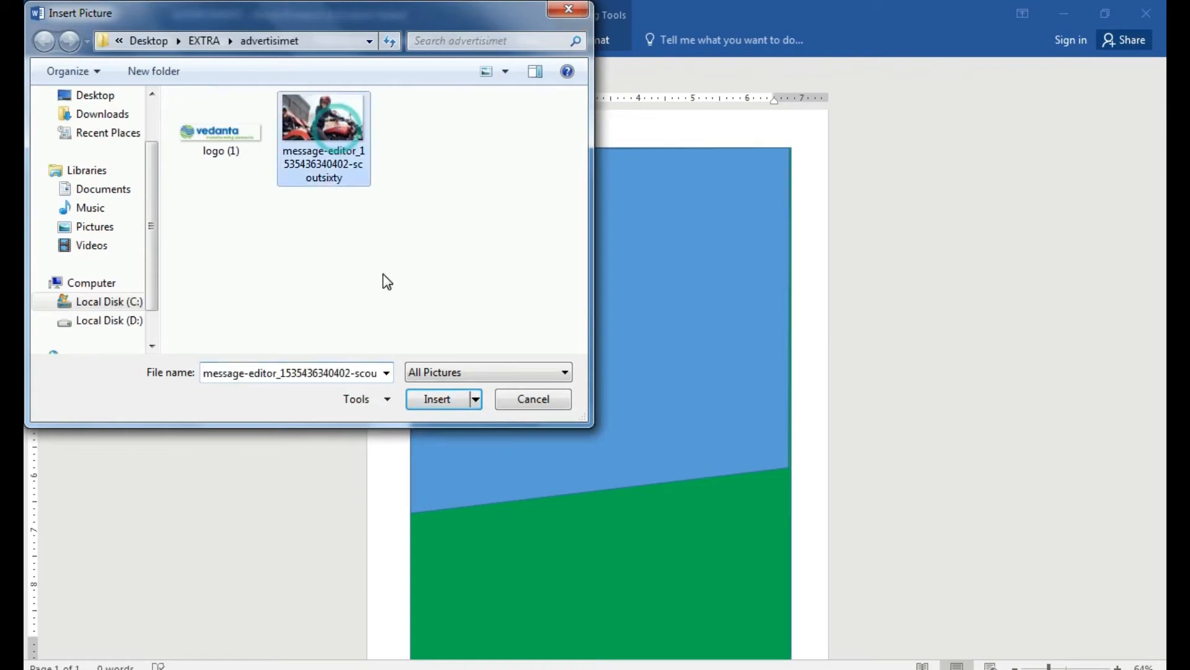
click(434, 398)
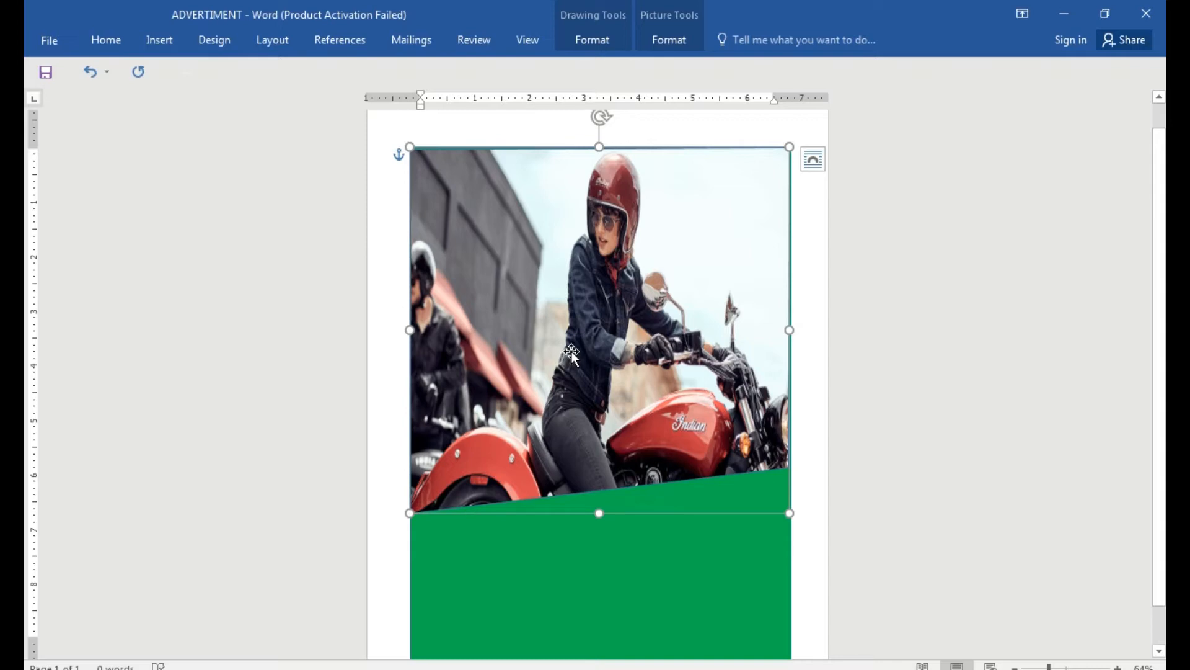
key(Escape)
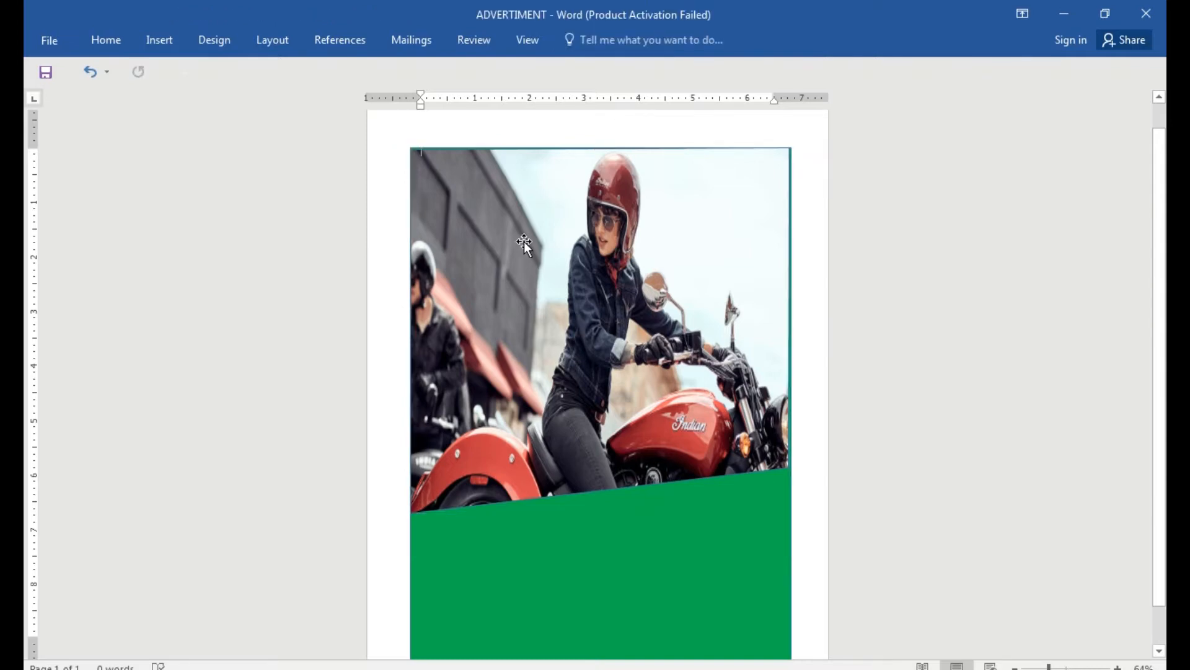
Step: Draw an oval about 1.34 inches high and 2.03 inches wide in the picture's upper right corner
click(162, 44)
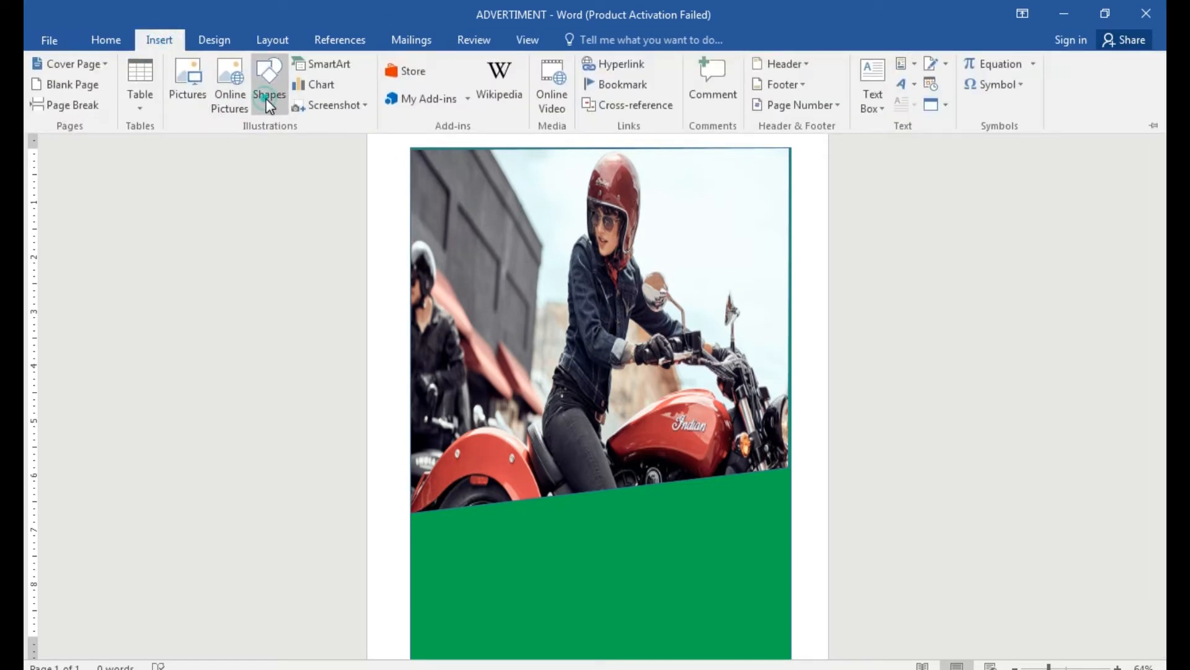
click(267, 100)
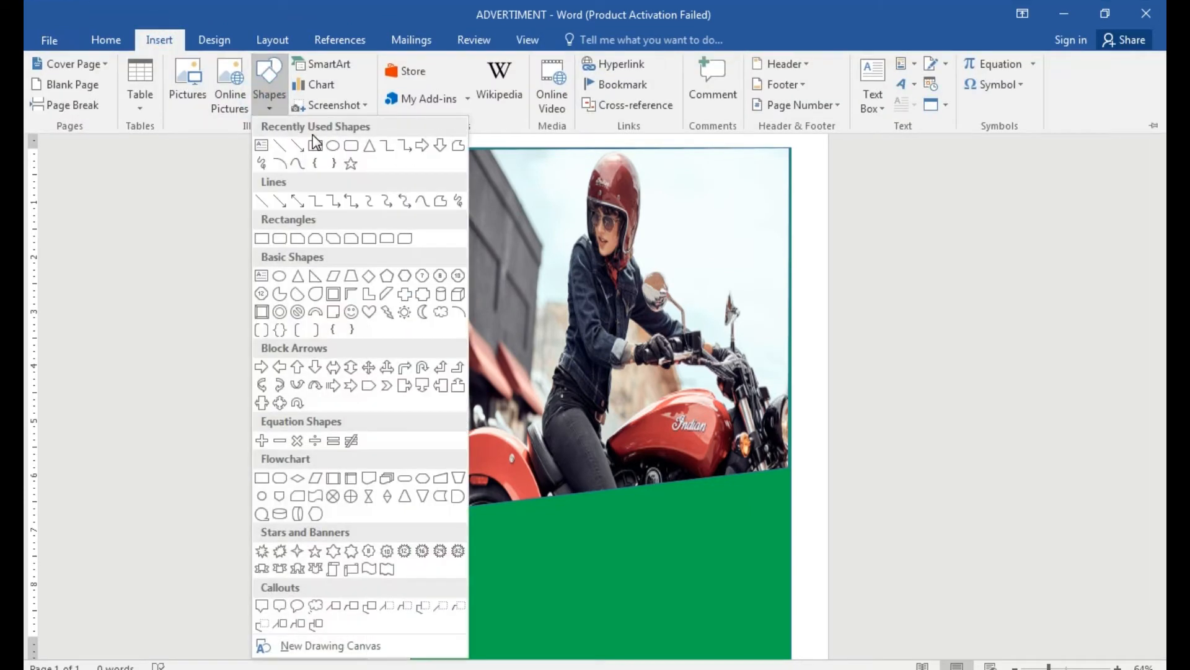
click(335, 147)
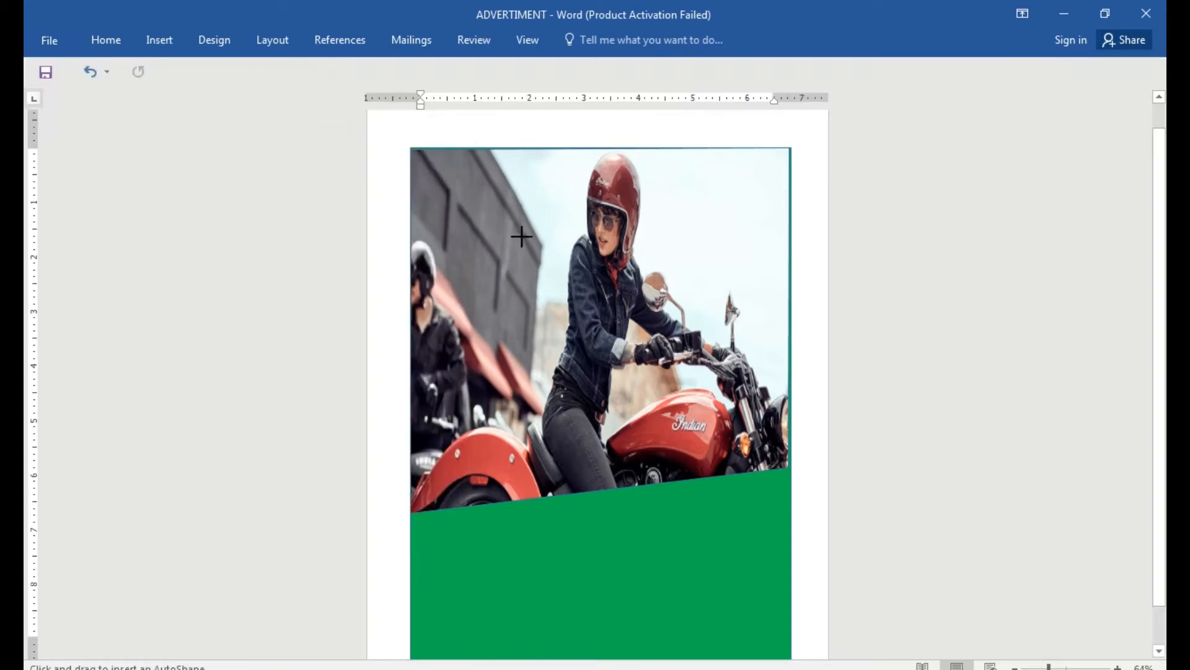
drag(664, 168, 777, 242)
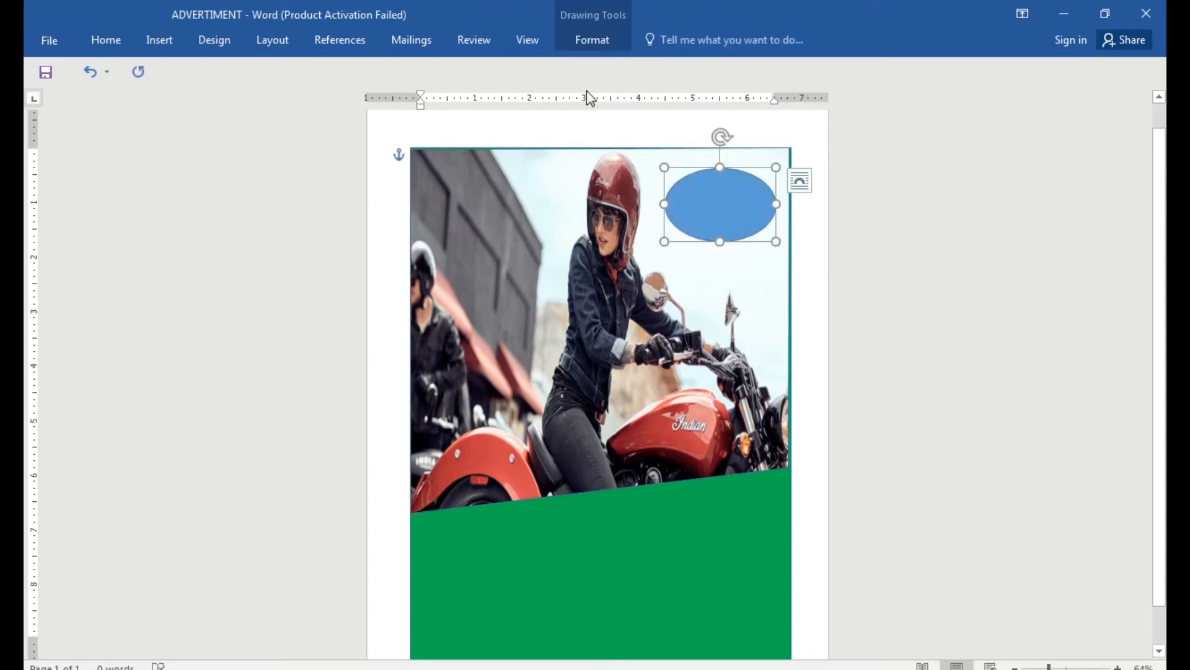
Step: Fill the oval with the darkest shade of the theme blue and set its outline weight to 2¼ pt
click(589, 39)
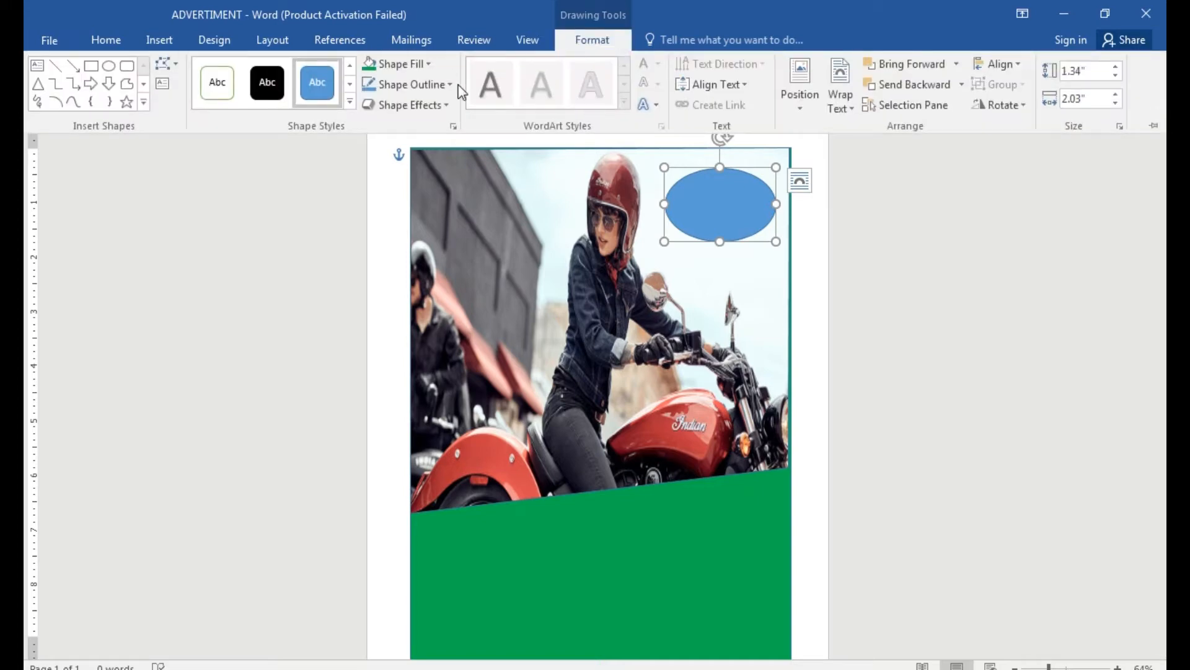
click(417, 62)
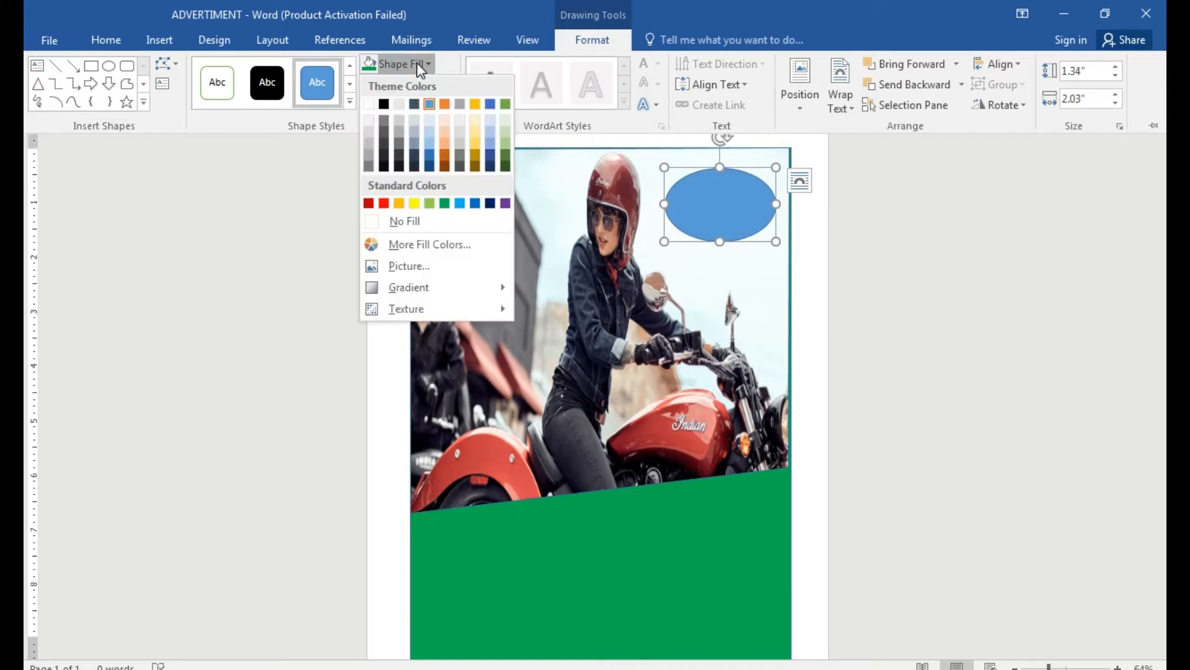
click(430, 166)
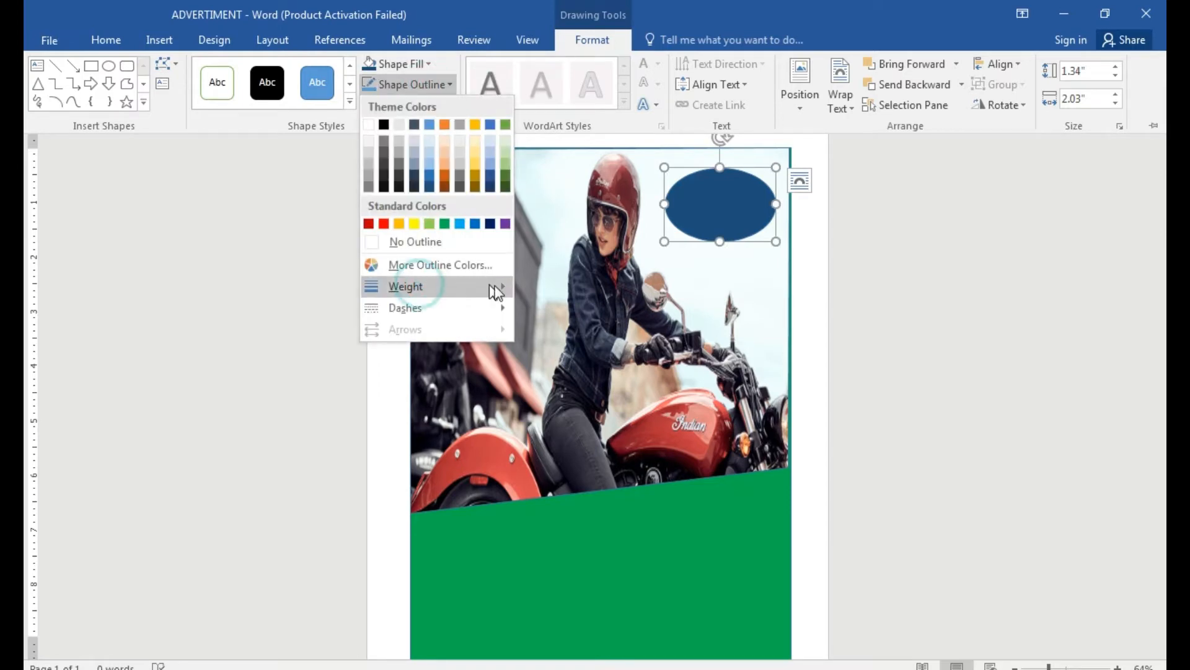
mouse_move(494, 289)
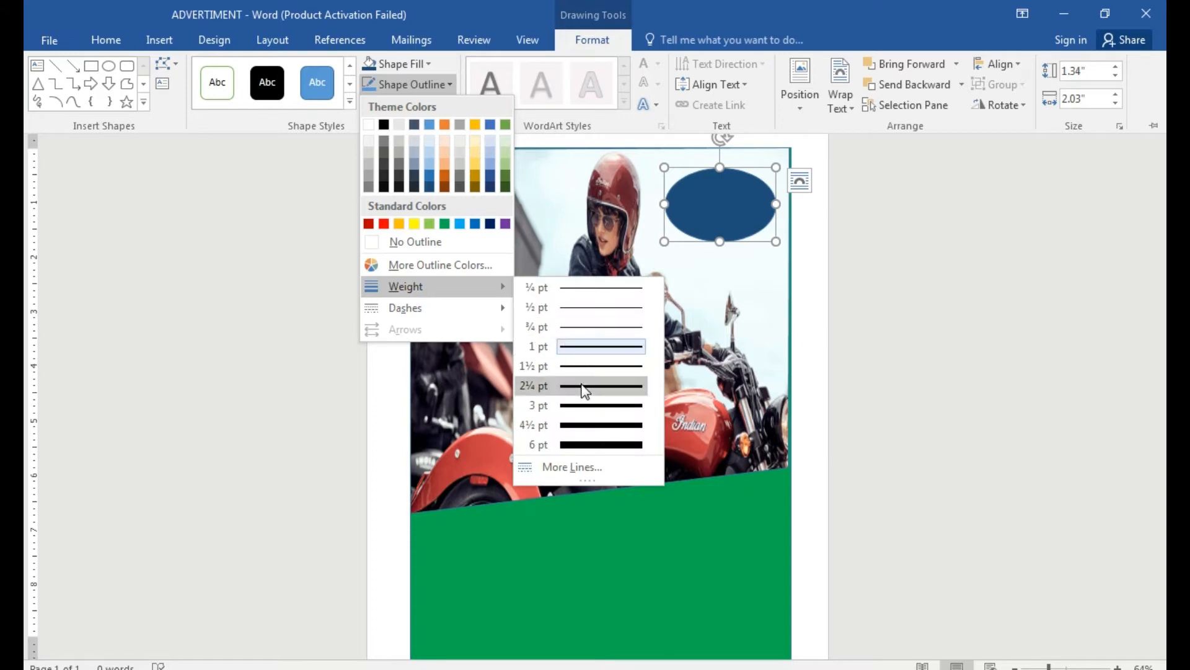
click(581, 385)
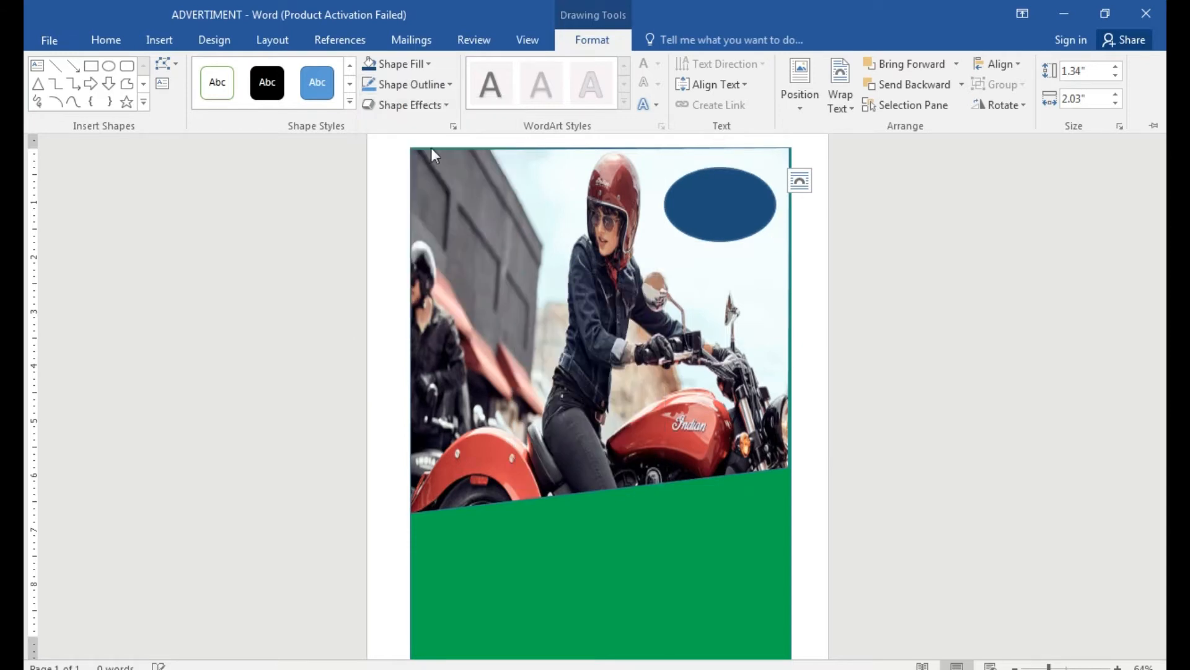
Step: Set the oval's outline colour to white and duplicate the oval
click(424, 88)
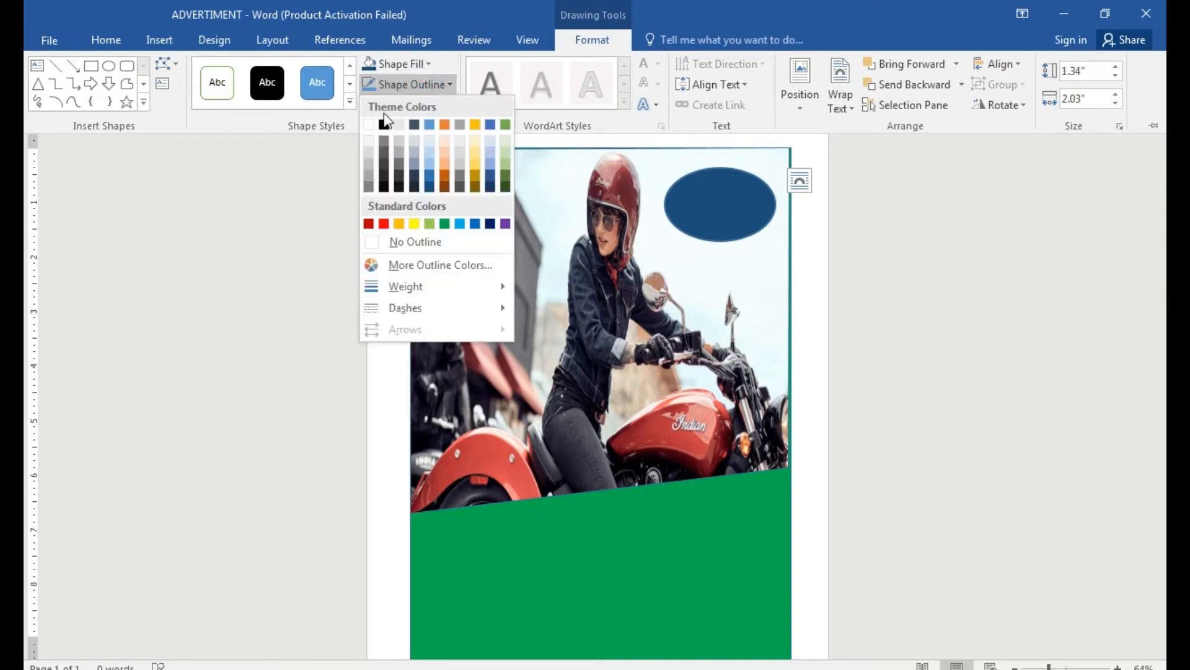
click(370, 126)
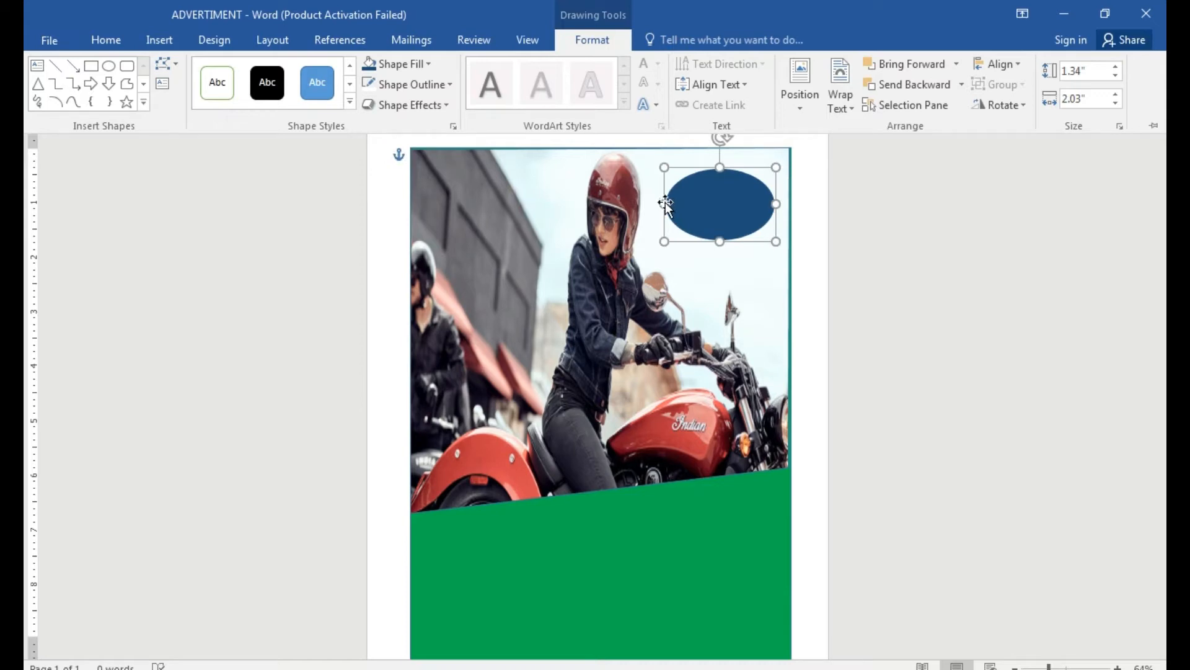
key(ctrl+d)
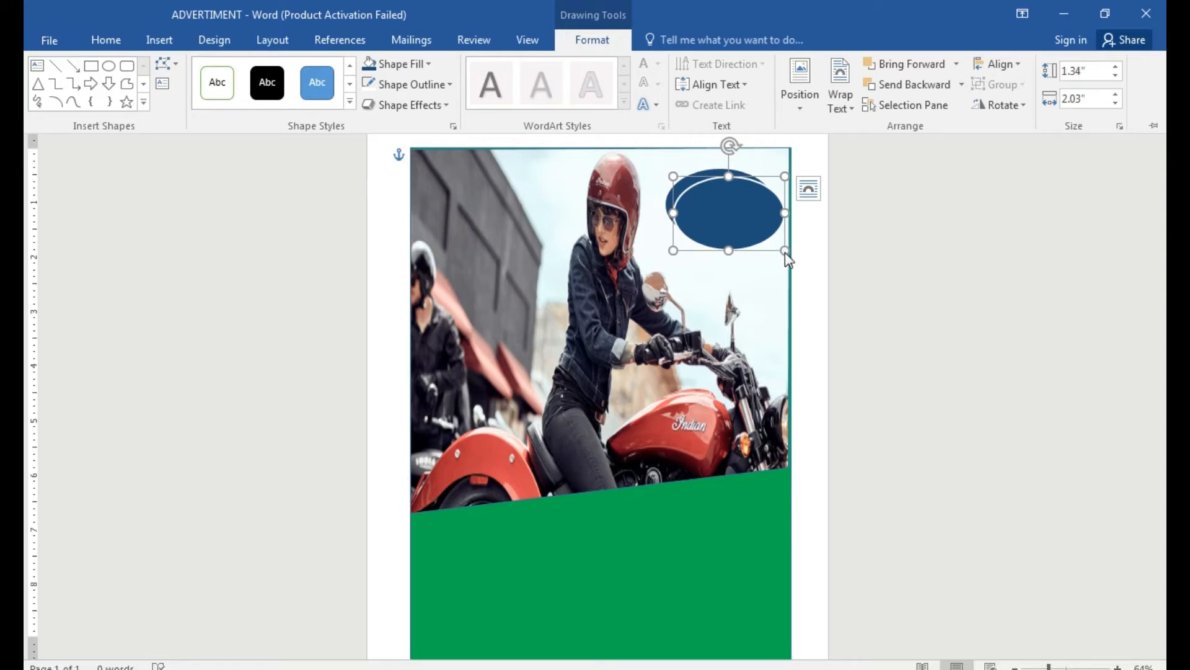
Step: Shrink the duplicate oval and nudge it upward so it sits inside the original as a white inner ring
click(785, 251)
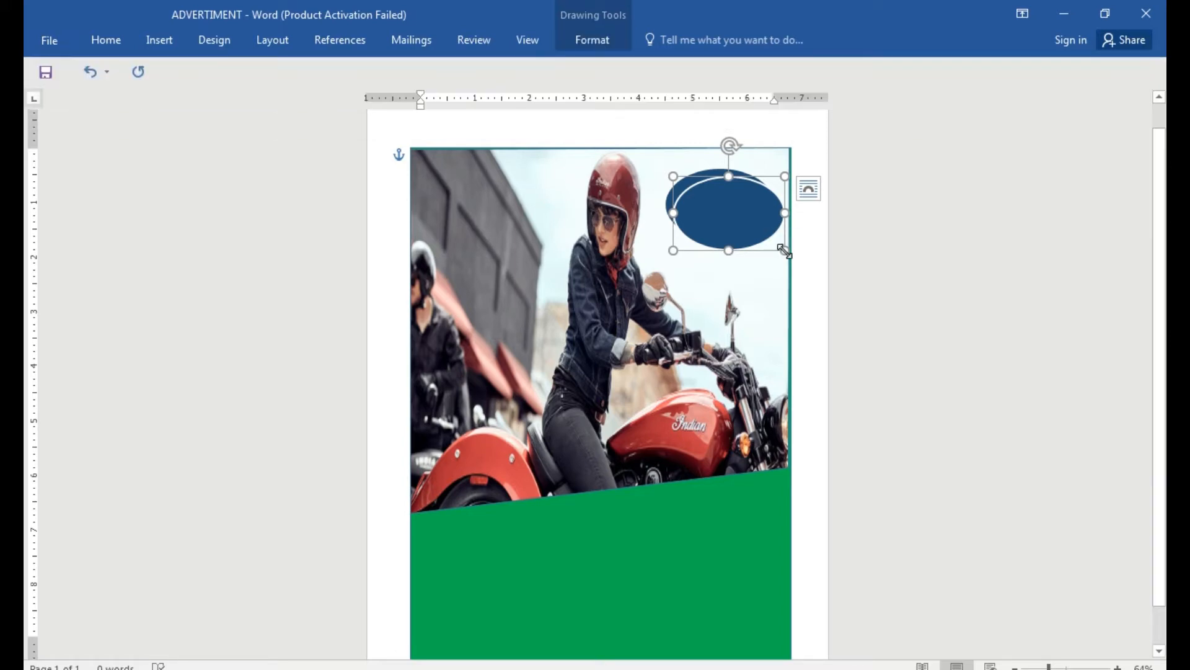
drag(785, 251, 770, 240)
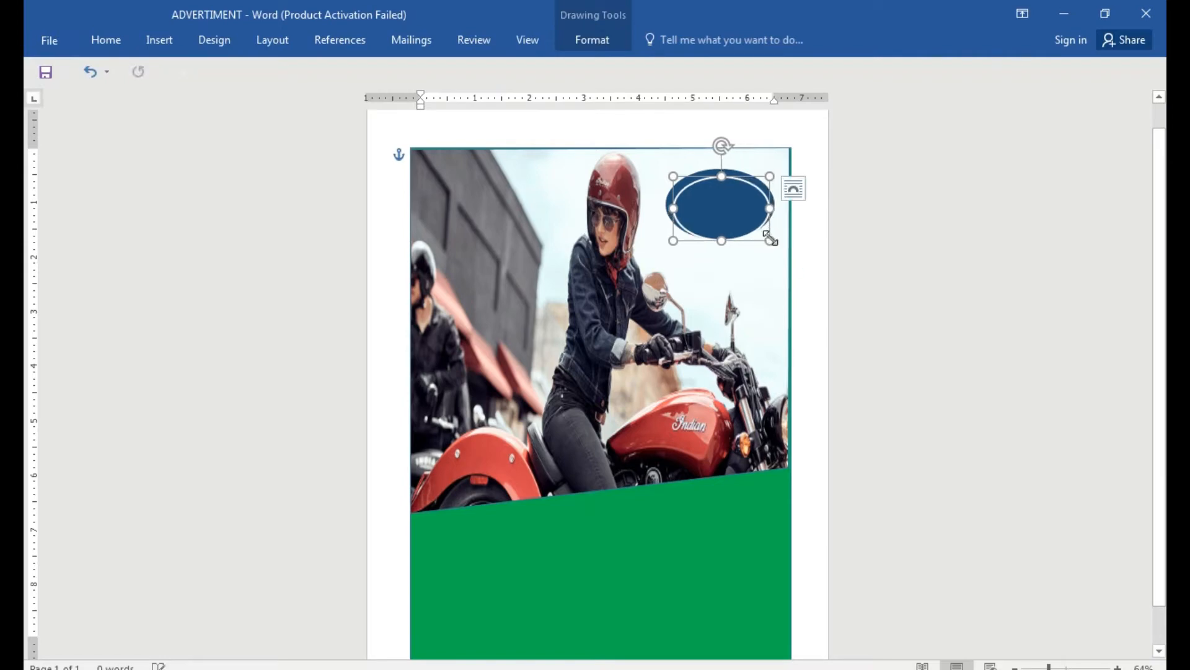
key(Up)
key(Up)
key(Up)
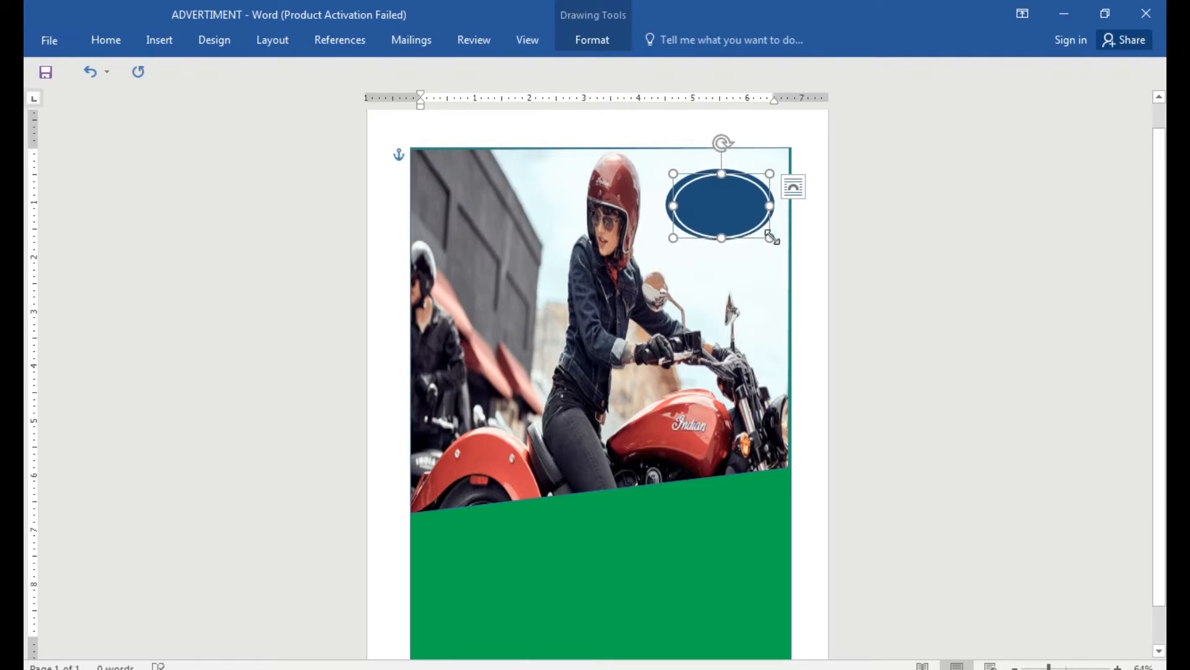
drag(771, 238, 767, 236)
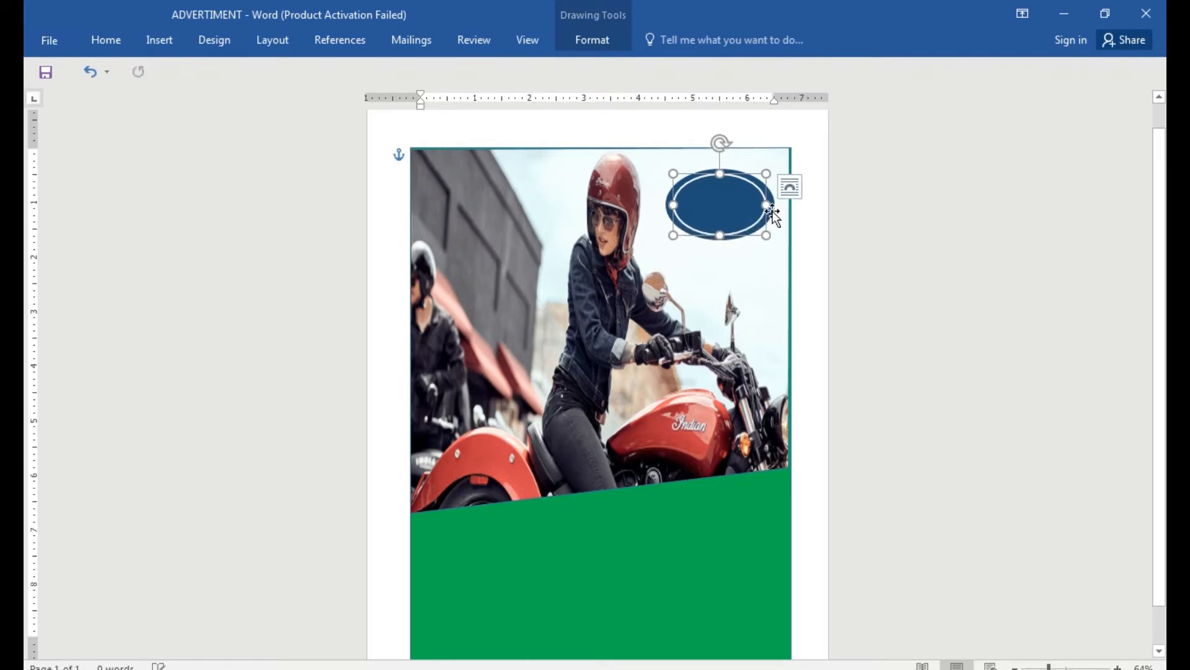
Step: Align the two ovals to each other with Align Center and Align Middle
shift+click(773, 216)
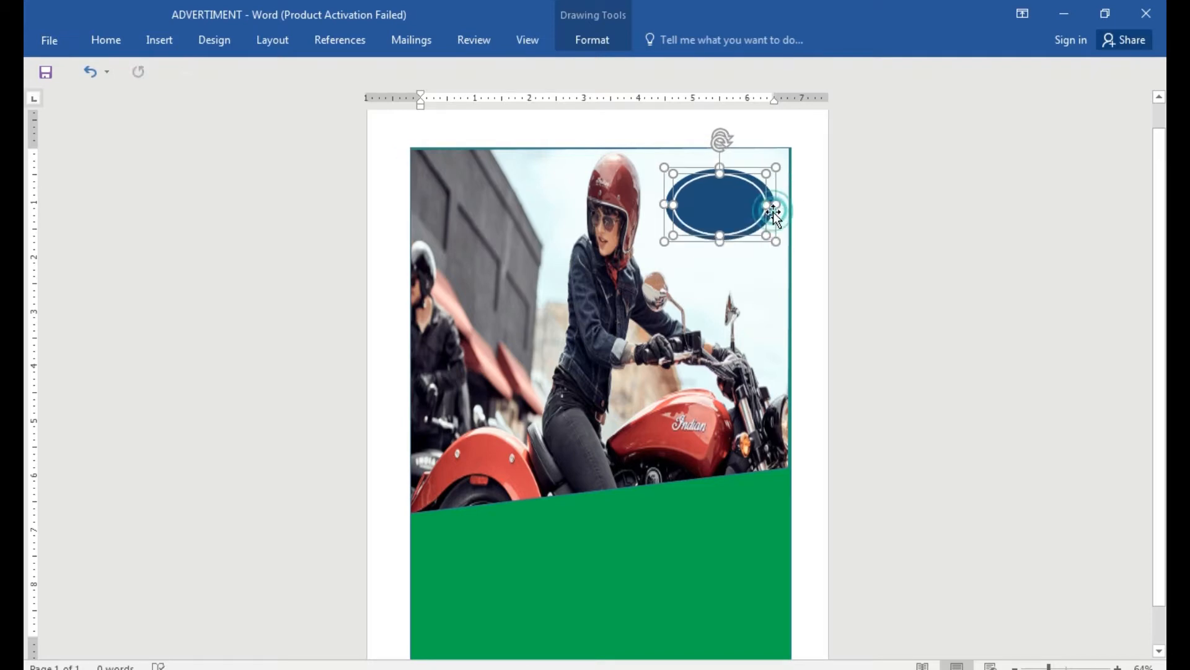
click(602, 44)
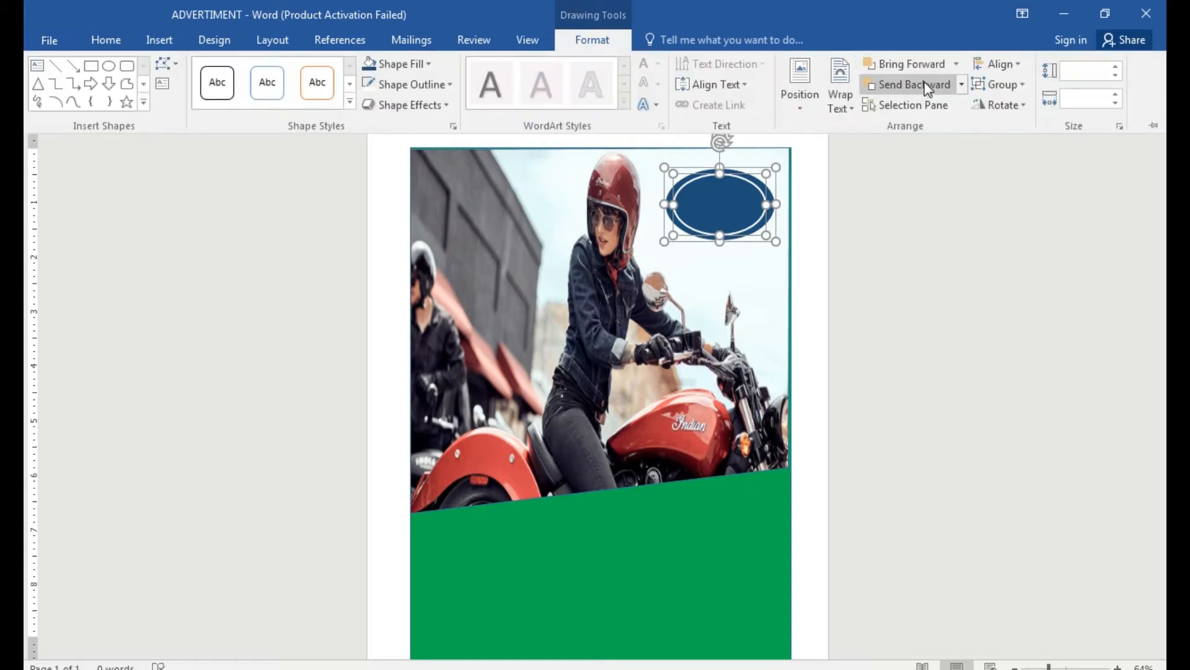
click(992, 65)
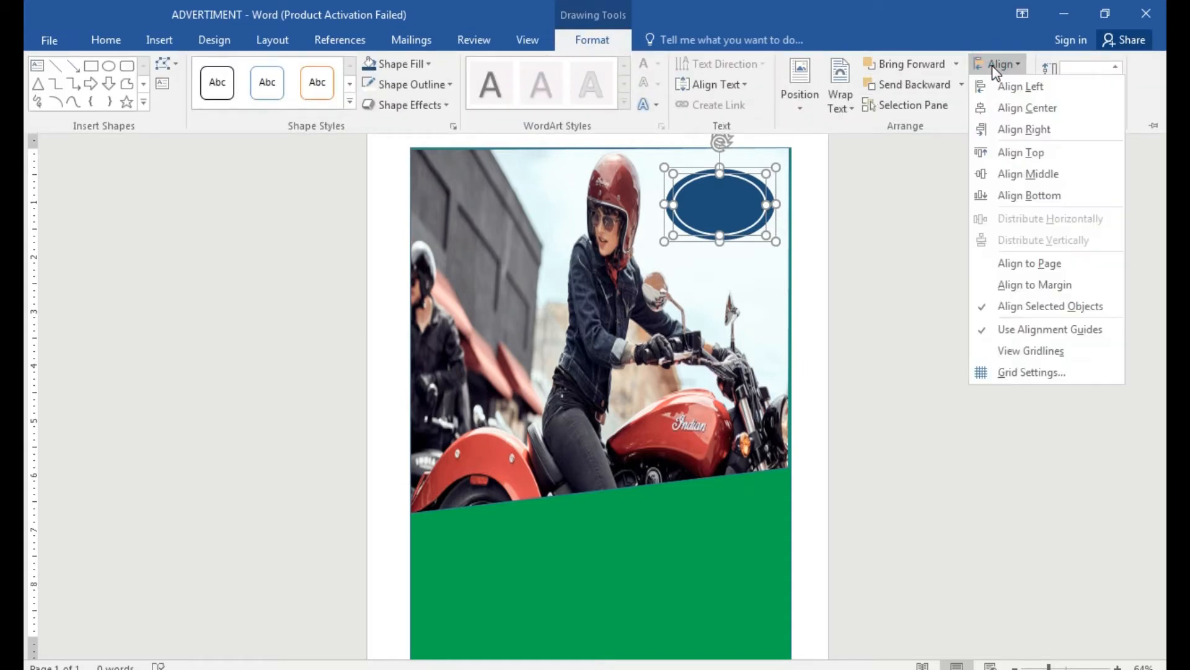
click(1007, 107)
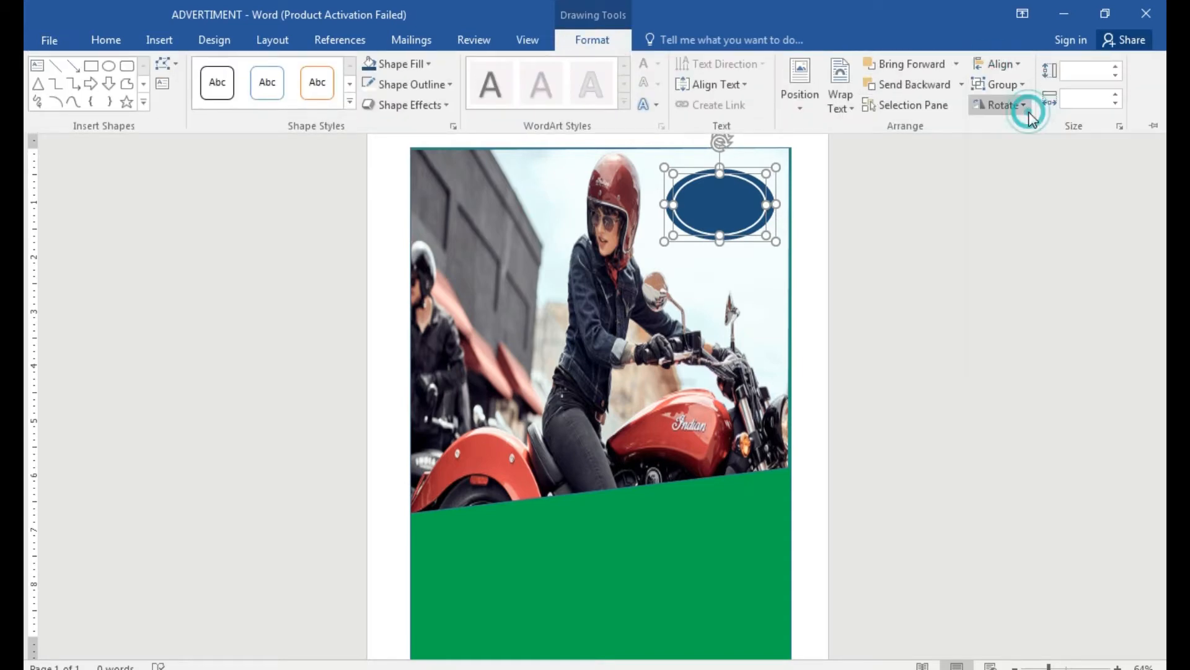
click(1009, 65)
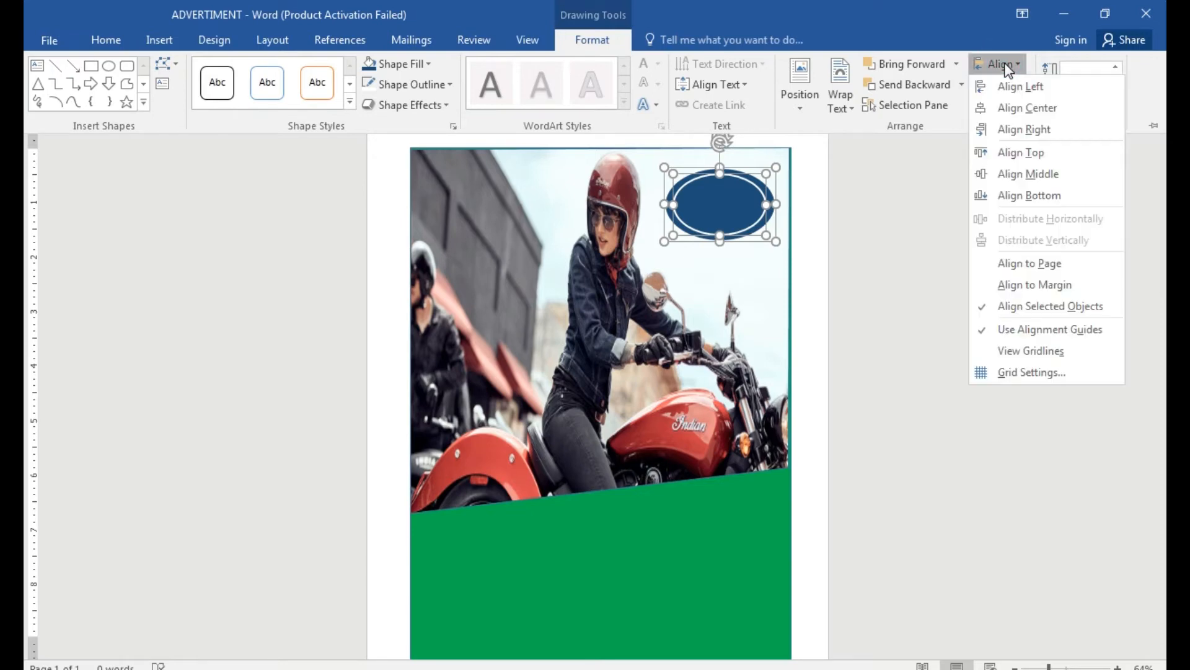
click(1029, 171)
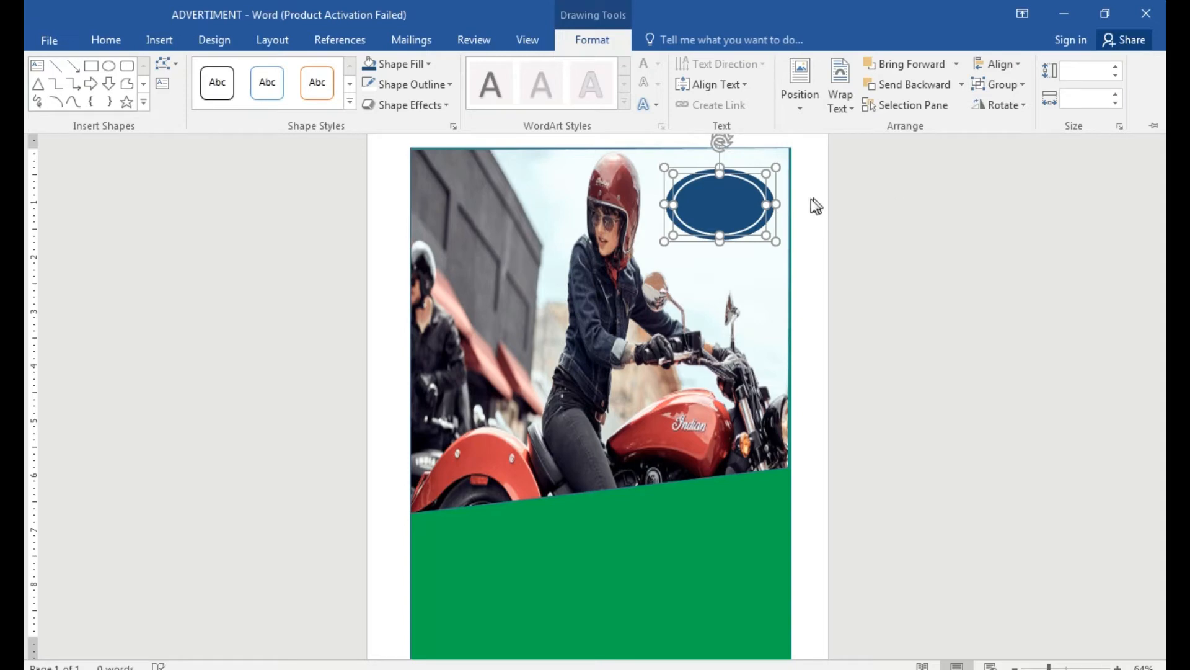
key(ctrl+F1)
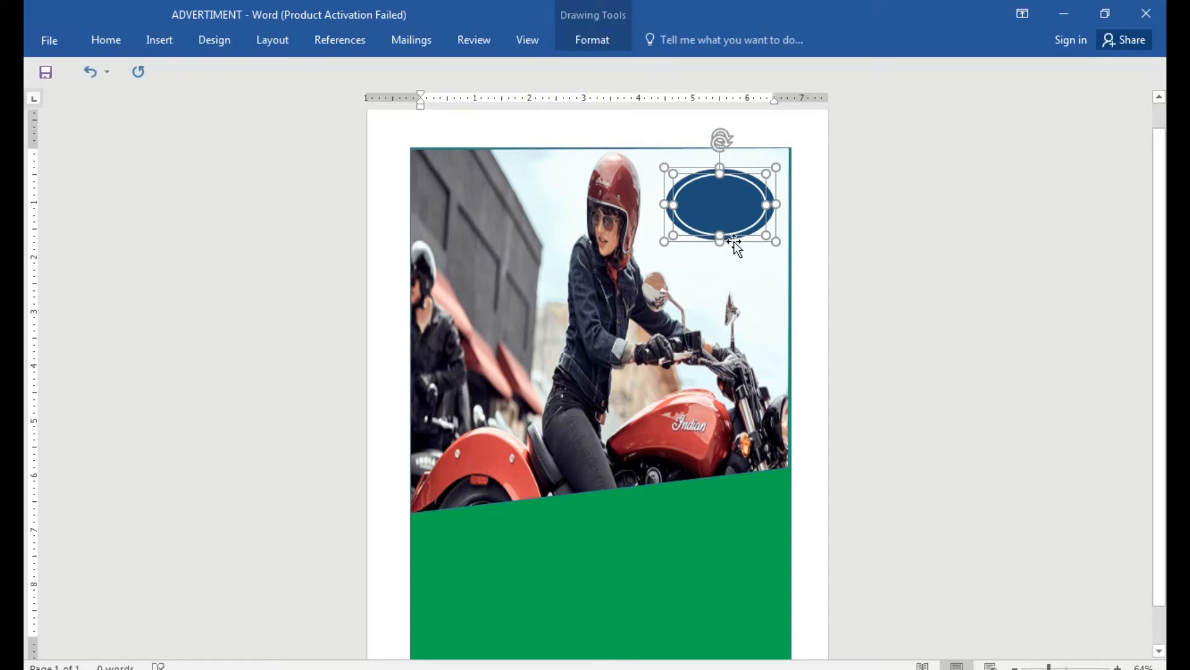
click(734, 241)
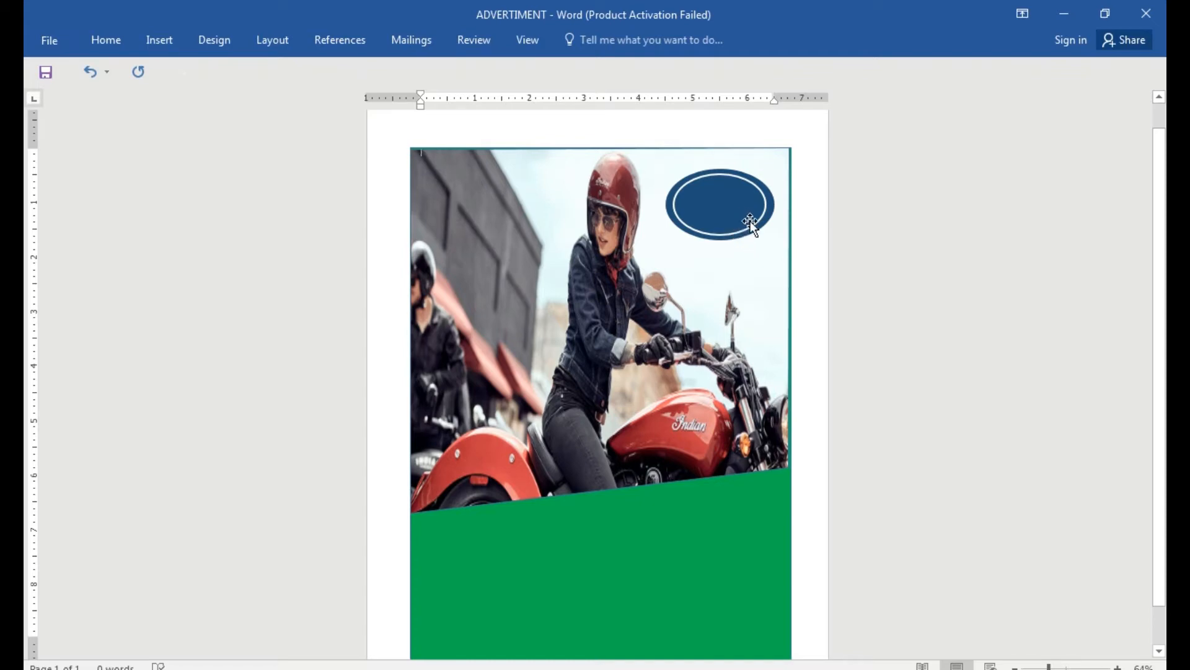
Step: Insert WordArt in the white-filled, blue-outlined style with the text CAIRN
ctrl+scroll(741, 203, up, 2)
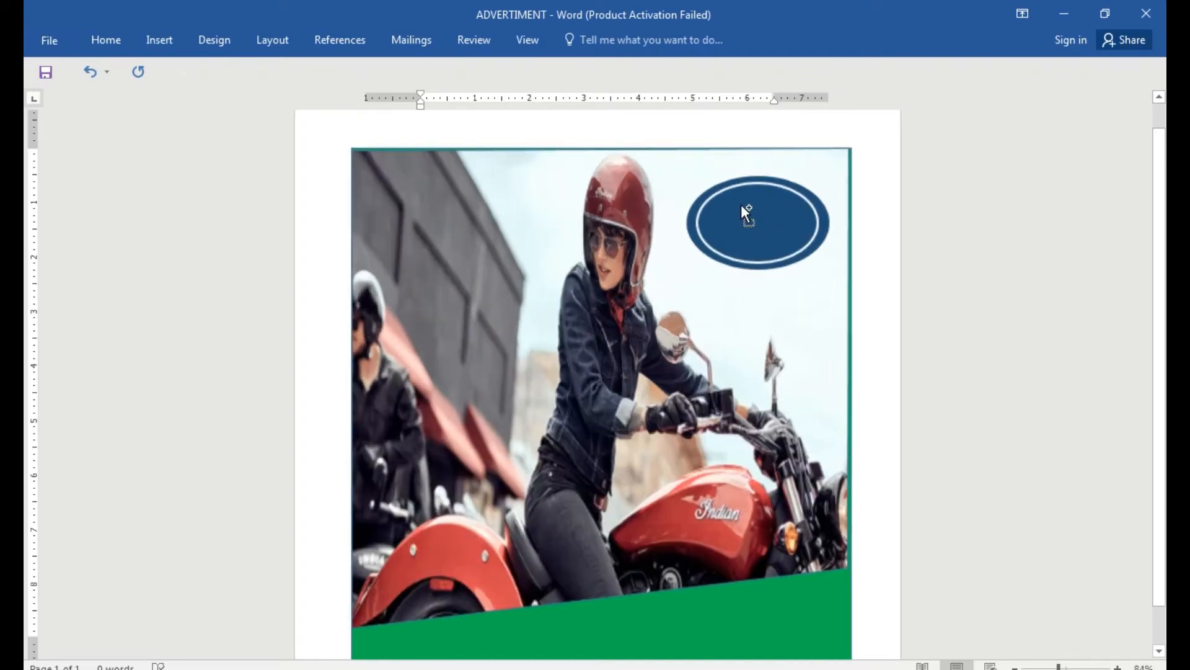
ctrl+scroll(742, 203, up, 3)
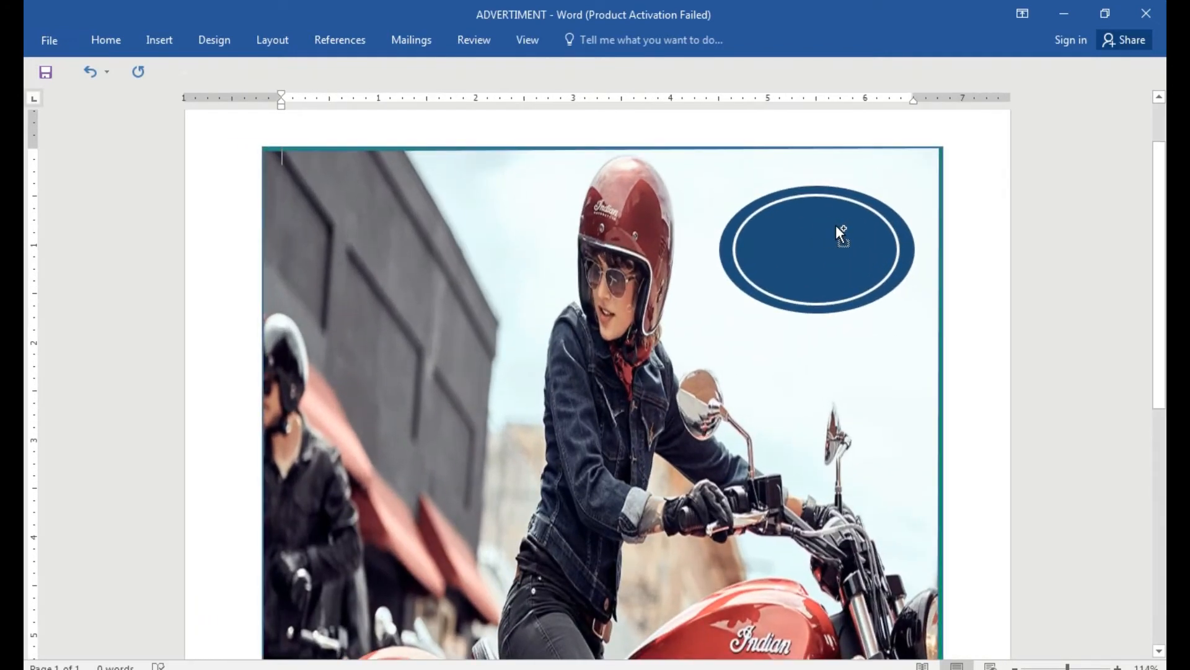
ctrl+scroll(837, 225, up, 1)
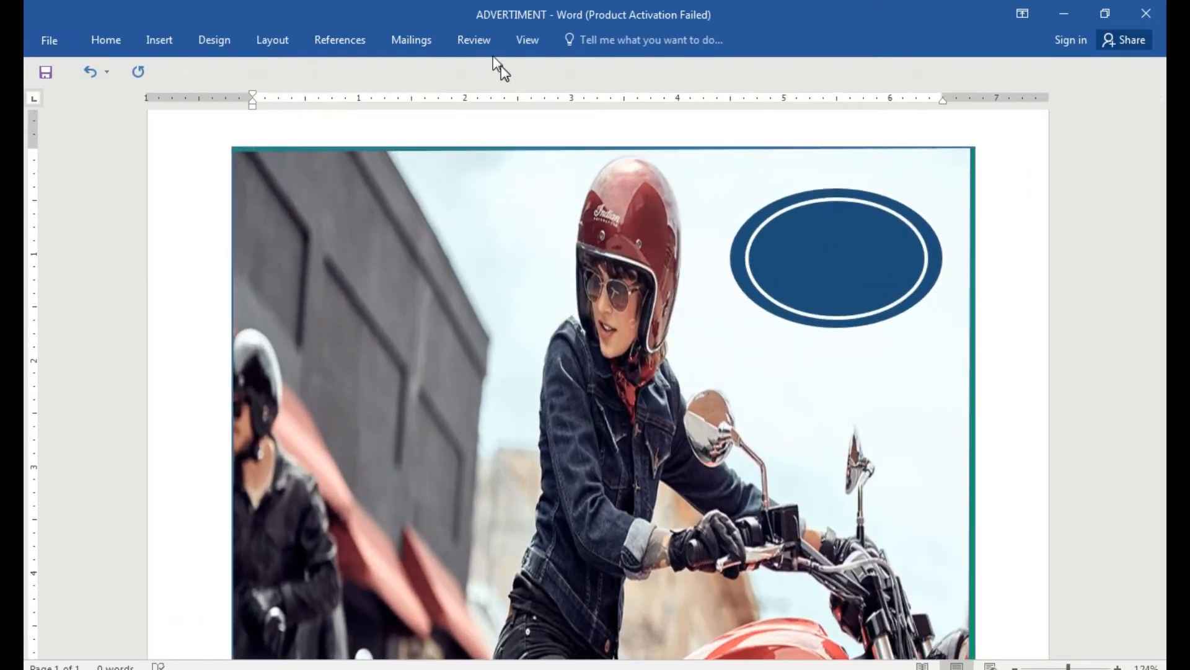
click(174, 41)
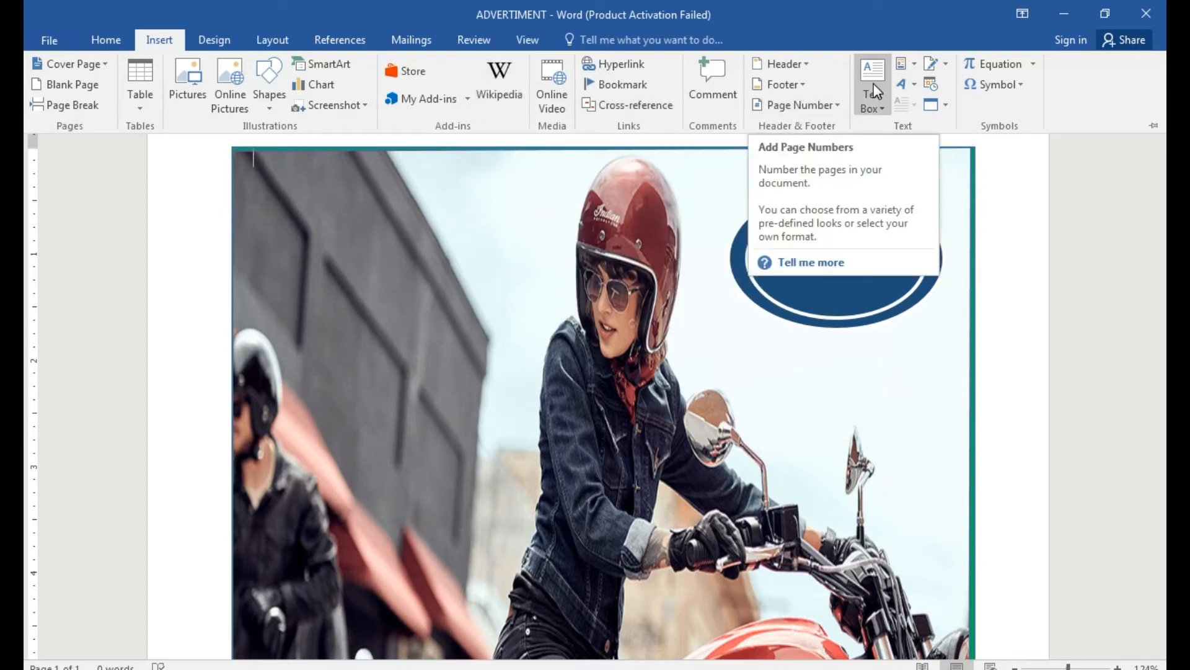
click(915, 87)
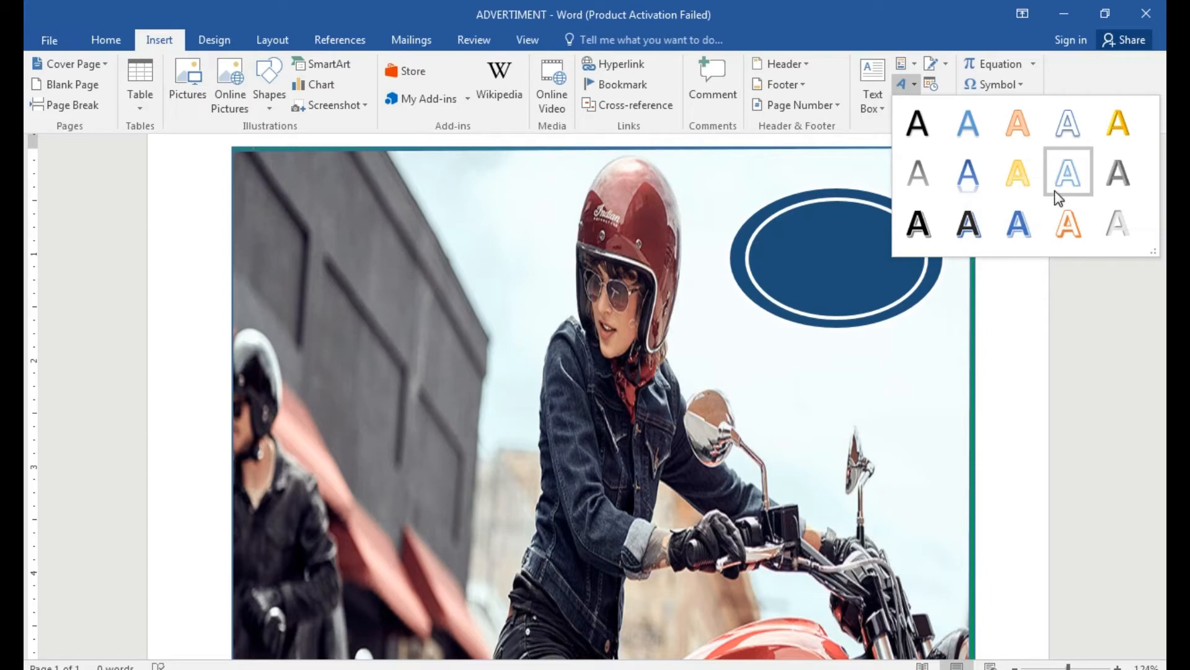
click(1064, 125)
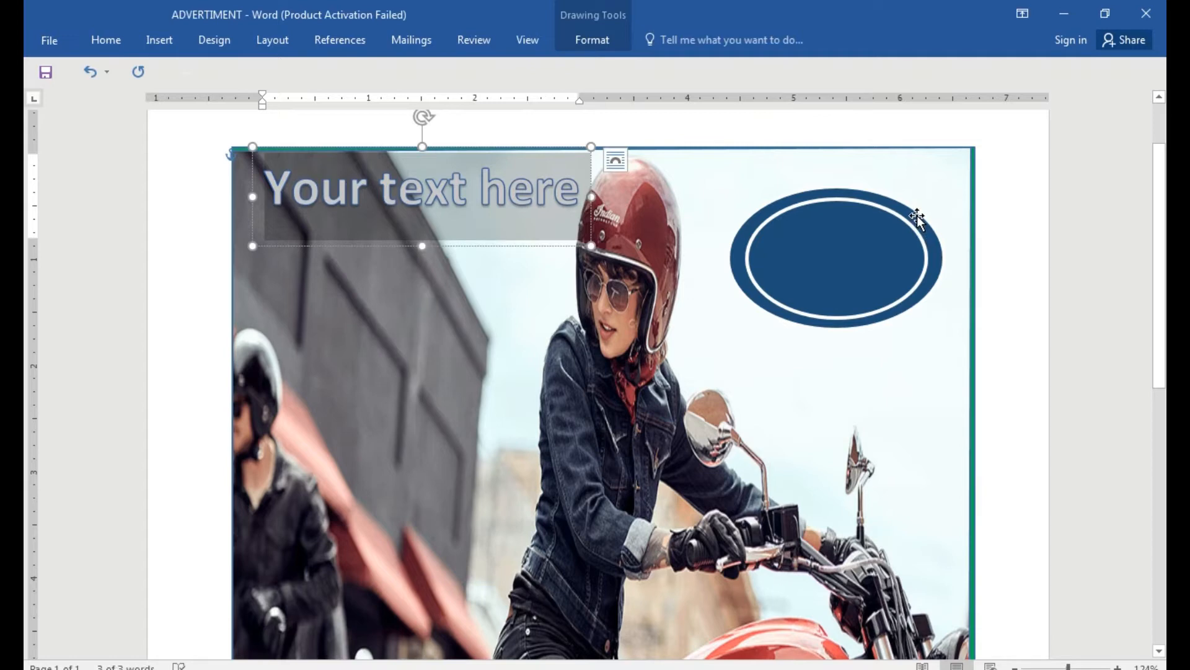
text(CA)
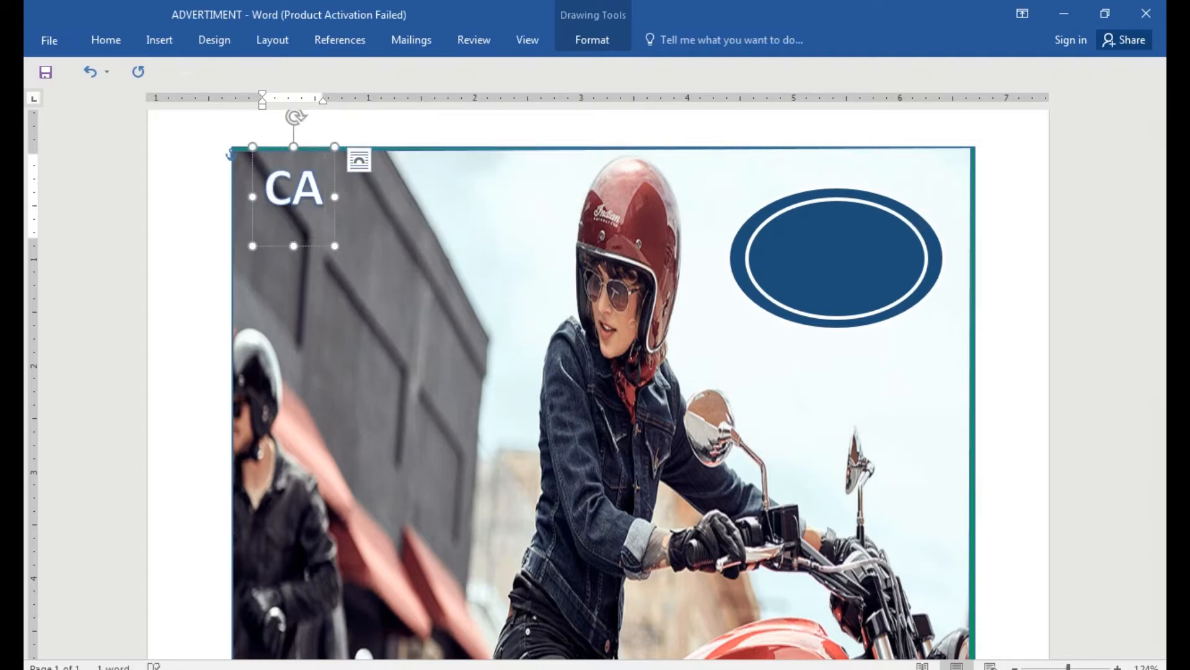
text(IRN)
Step: Set the text outline of the whole CAIRN WordArt to white
key(ctrl+a)
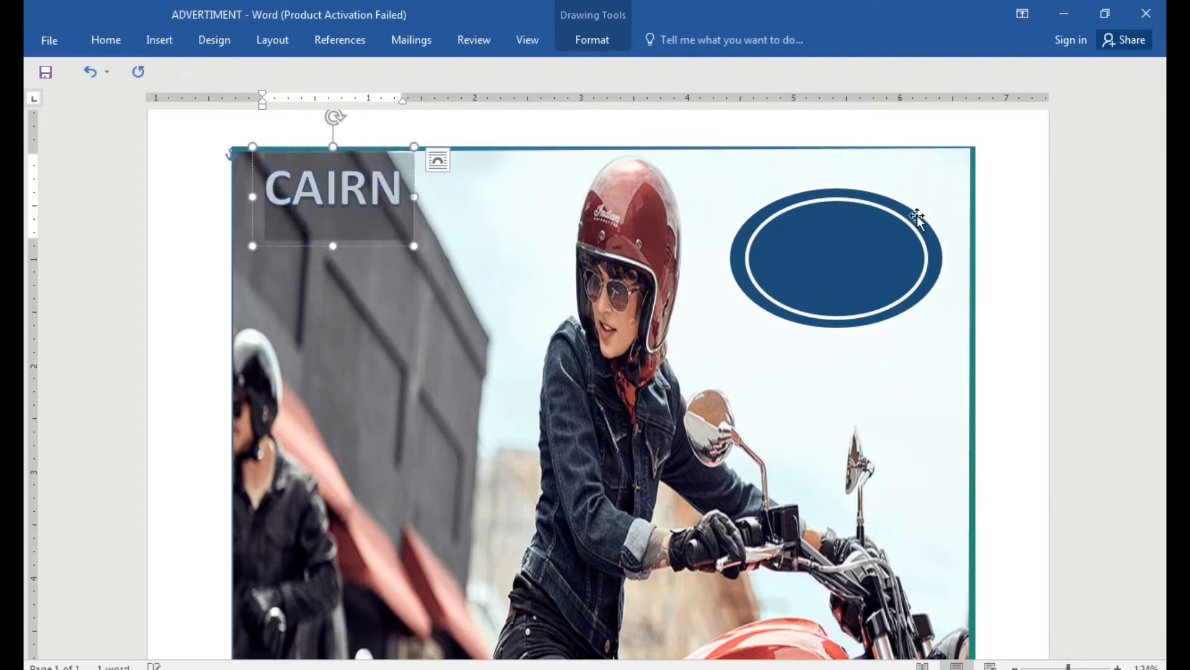
click(617, 39)
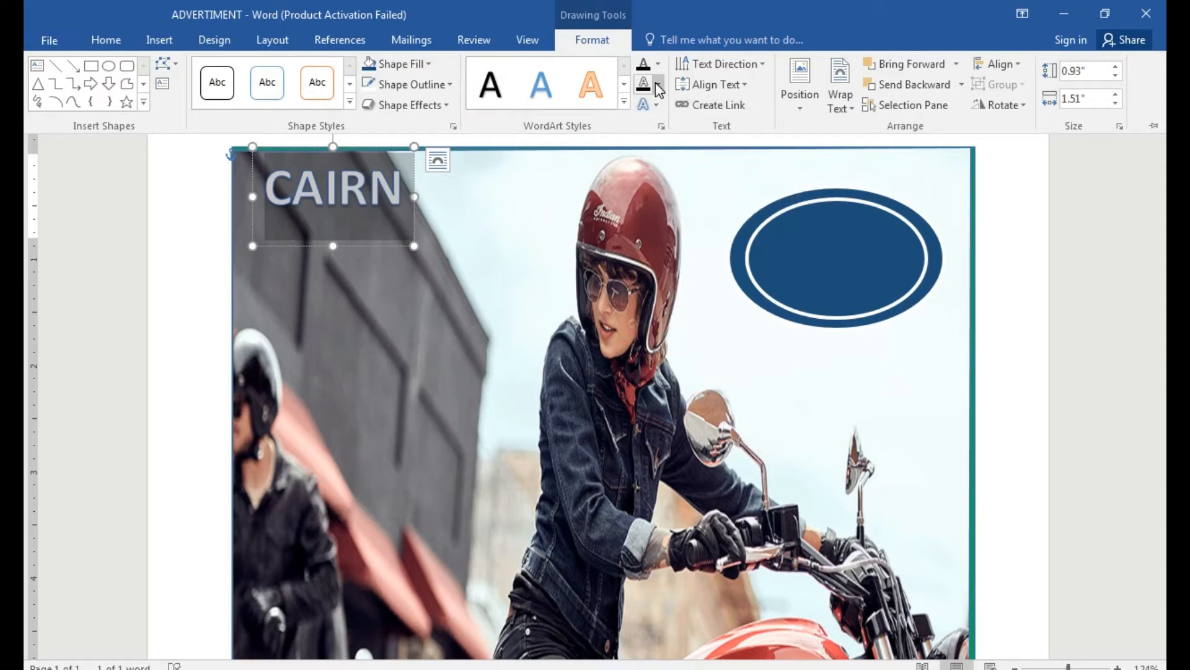
click(657, 85)
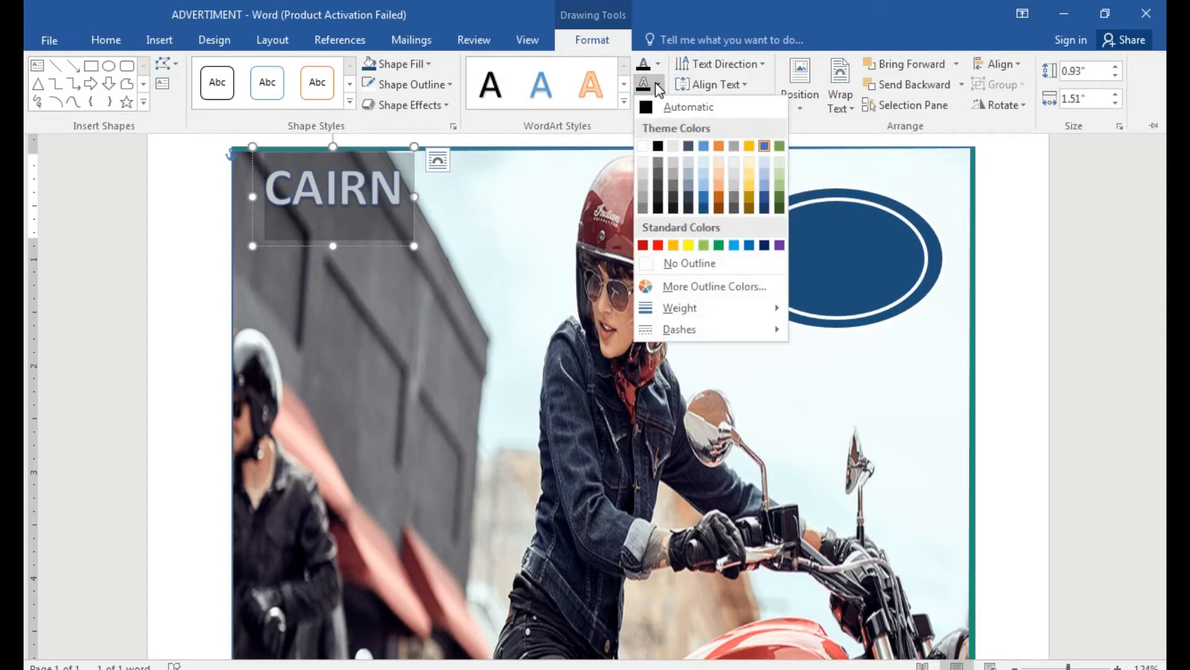
click(643, 147)
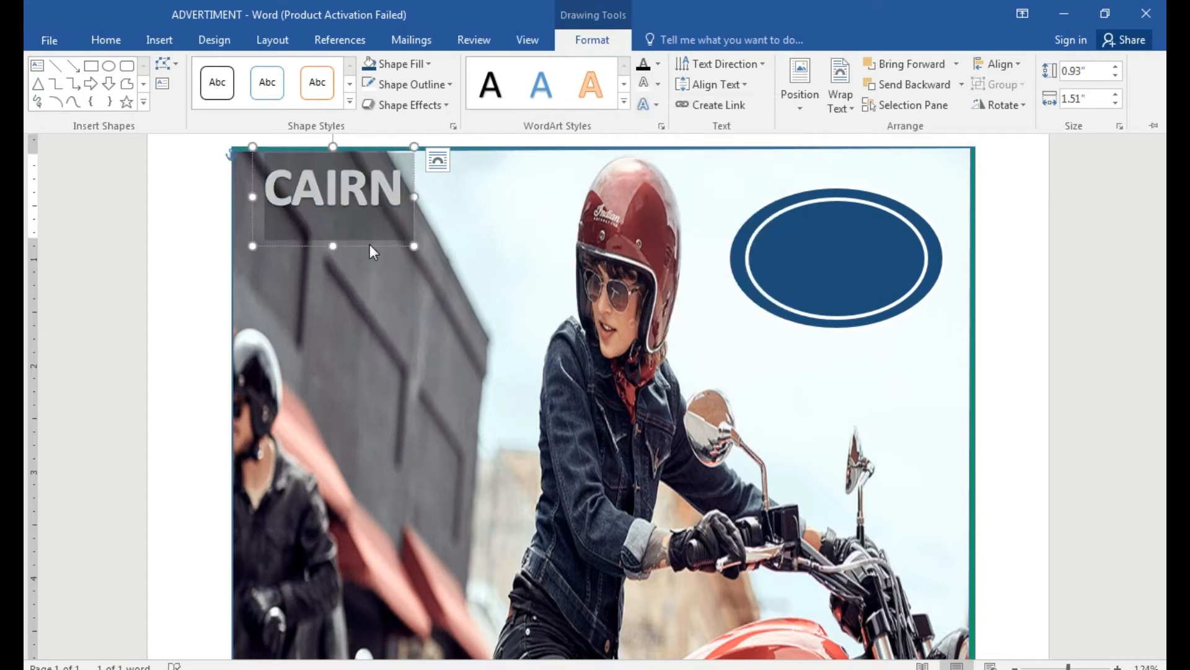
Step: Move the CAIRN WordArt into the blue oval and fine-tune its position so it is centred in the inner ring
key(ctrl+F1)
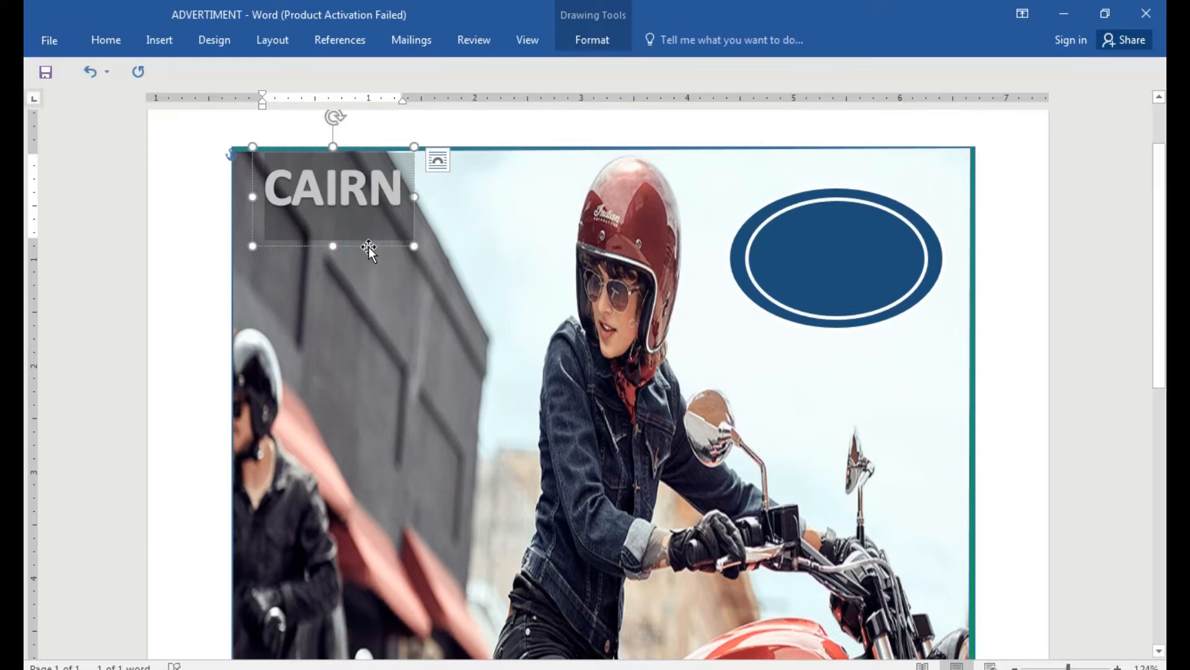
drag(368, 247, 875, 315)
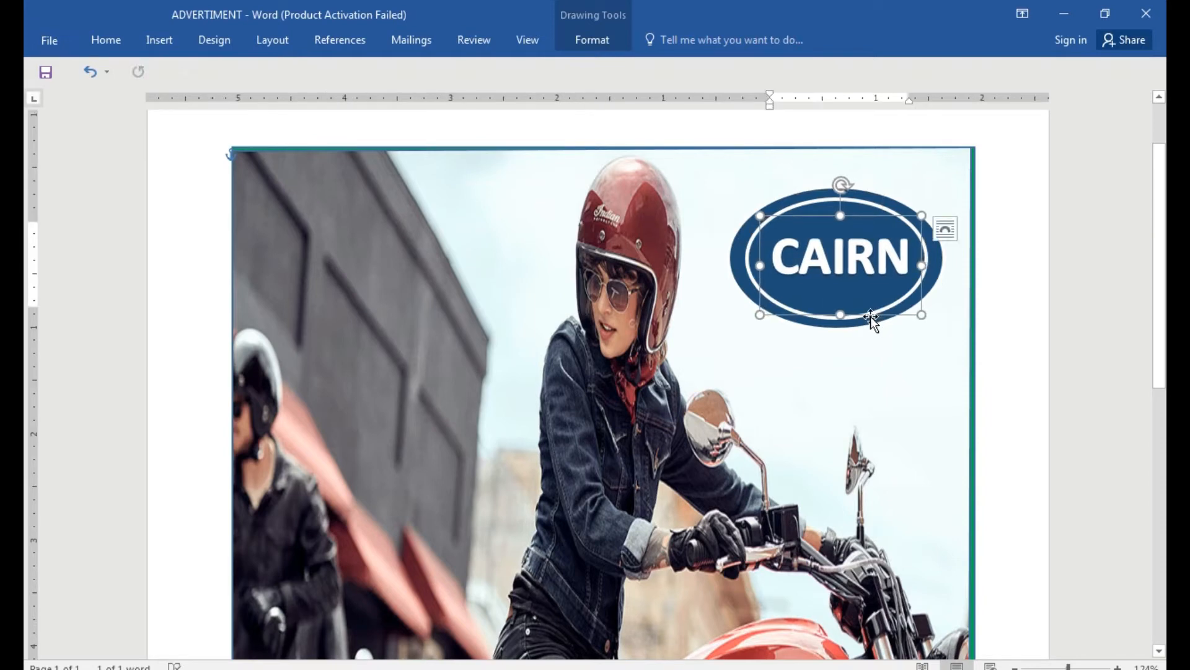
key(ctrl+z)
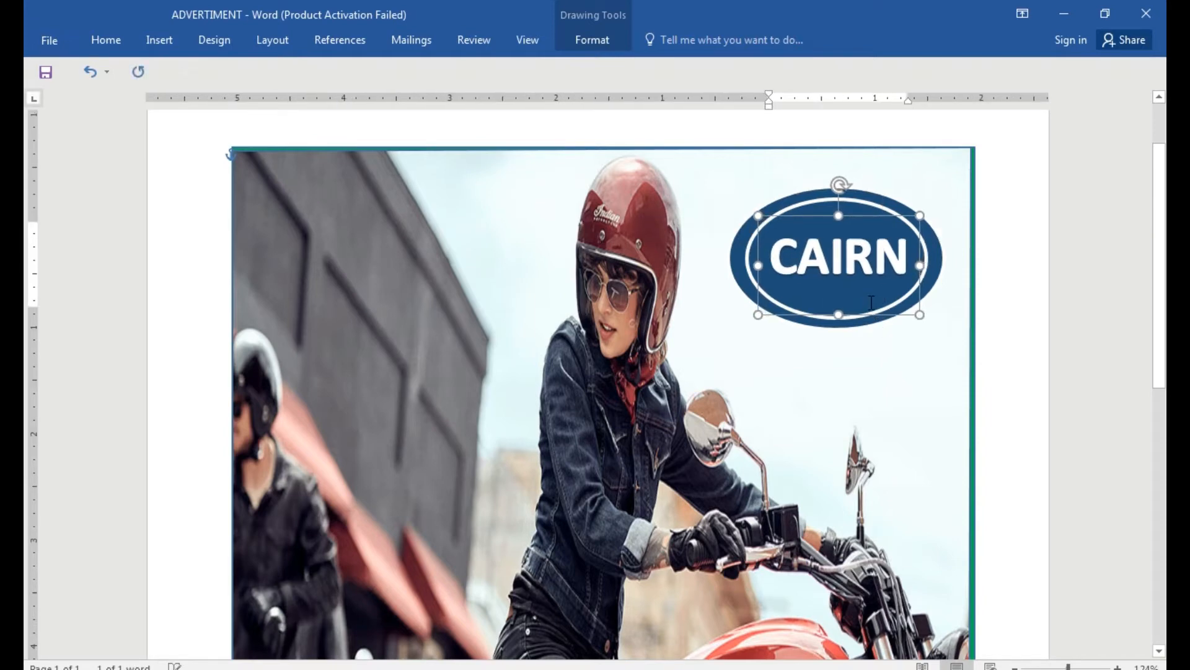
key(ctrl+z)
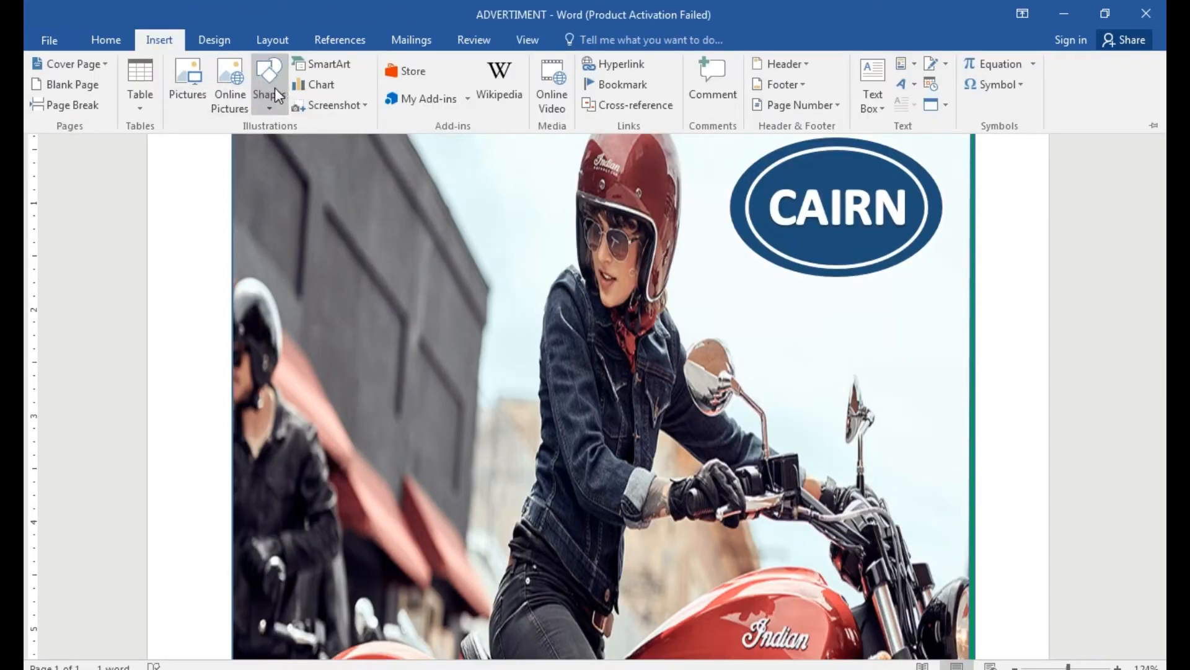
Step: Draw a text box about 0.92" high over the dark building beside the rider's helmet in the motorcycle picture
click(277, 97)
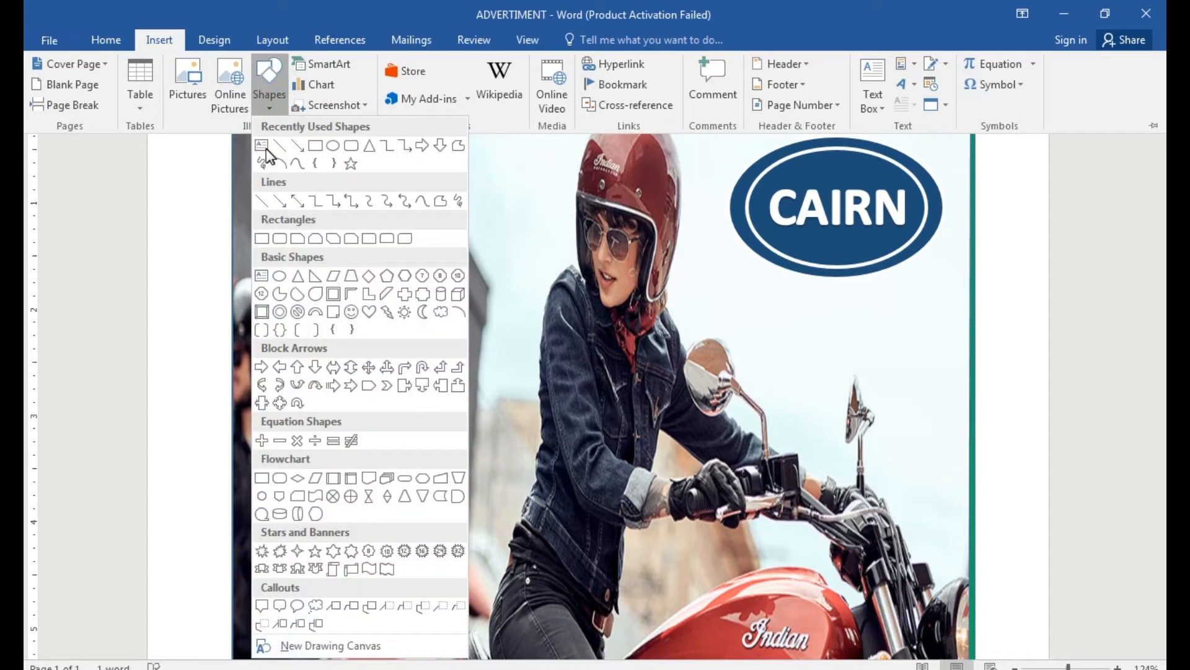
click(261, 149)
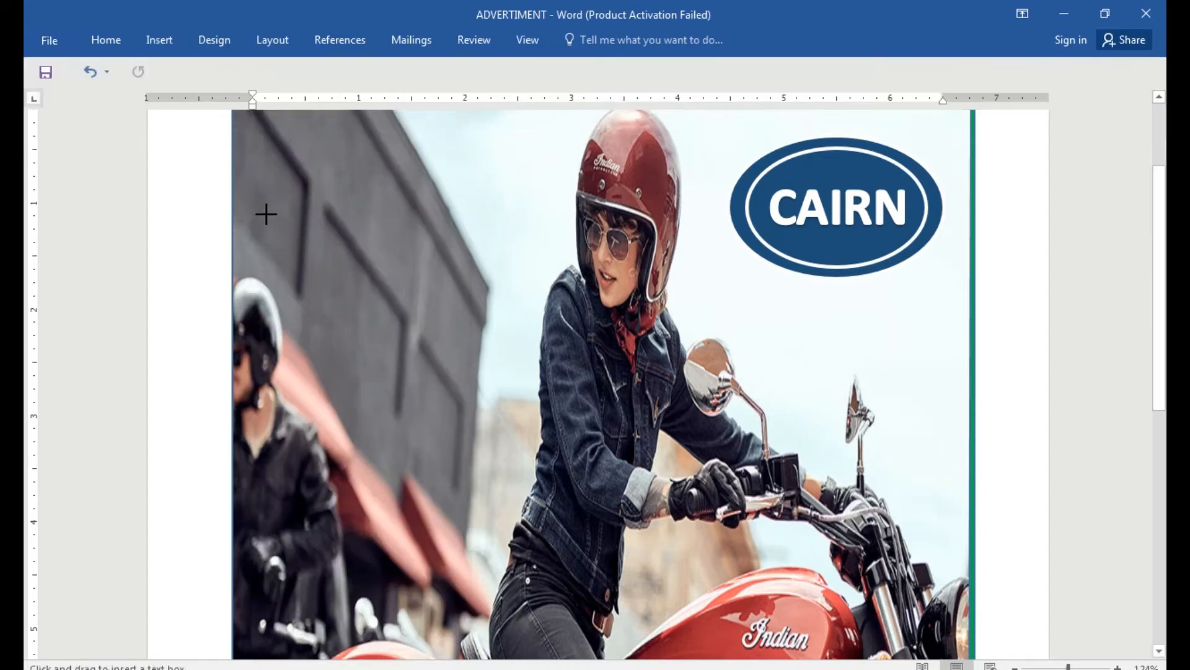
drag(252, 201, 549, 298)
Step: Enter the two-line Hindi slogan "स्वदेशी स्वाभिमान का ये ईंधन" and "धरती आप तक लाए" in the text box
text(स्वदे)
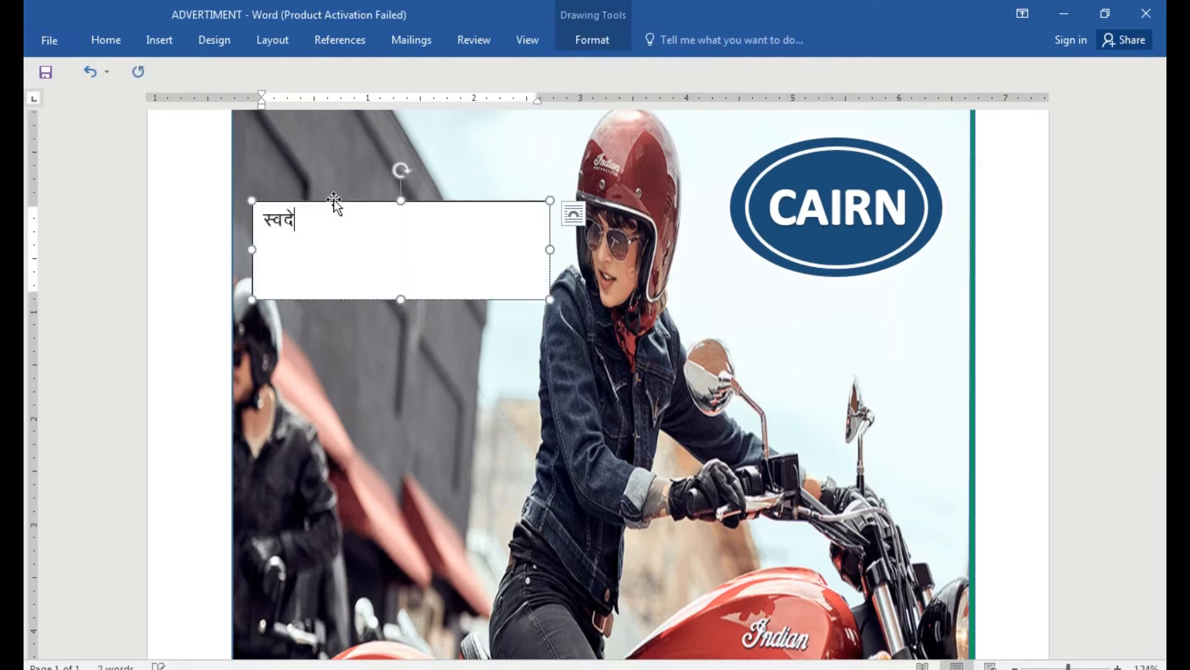
text(शी स्व)
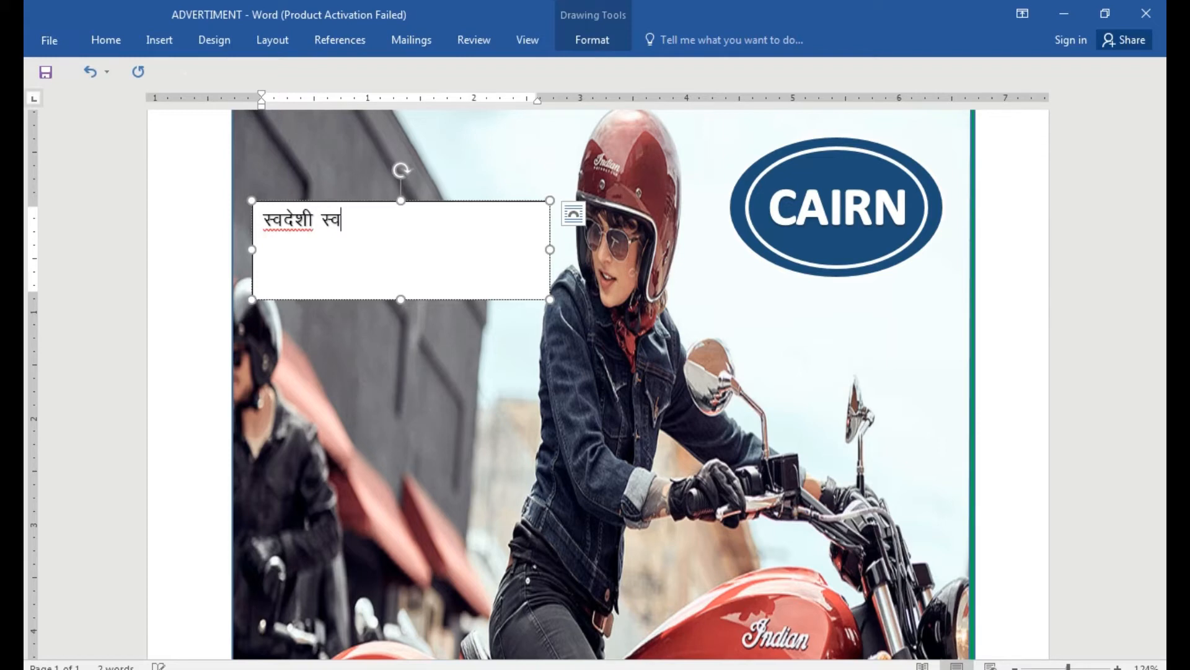
text(ाि)
text(भमन)
key(BackSpace)
text(ान का)
text( ये इ)
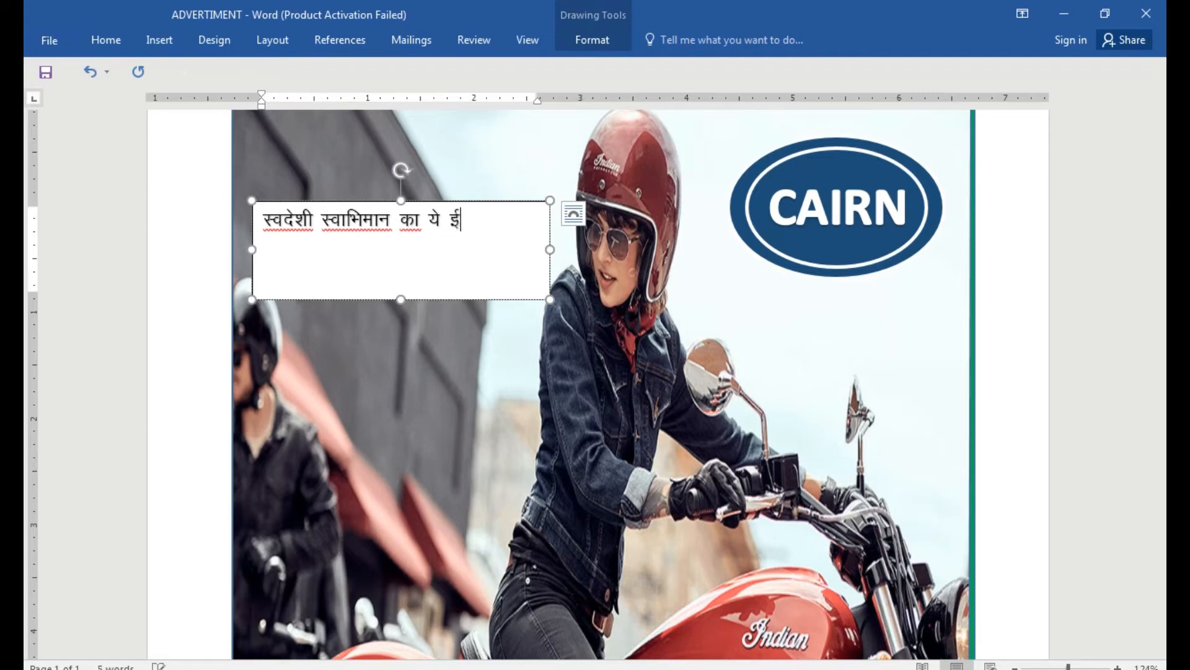
text(धन ?।)
key(BackSpace)
key(BackSpace)
key(BackSpace)
key(BackSpace)
text(न)
key(Return)
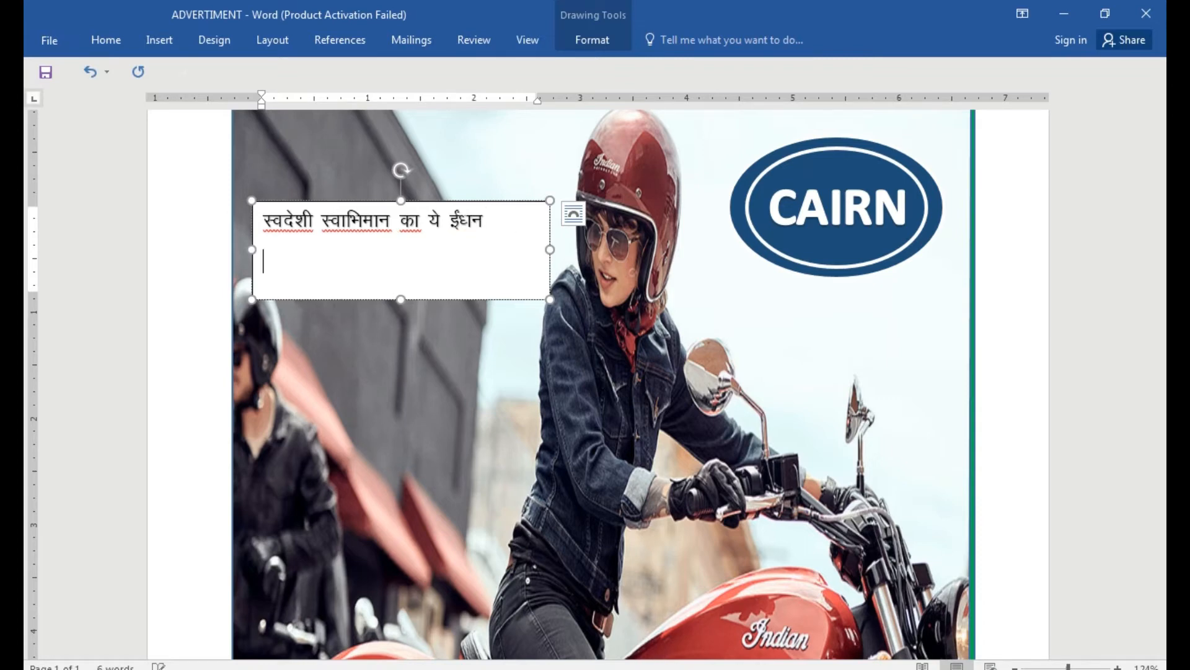
text(धरती आप तक लाए)
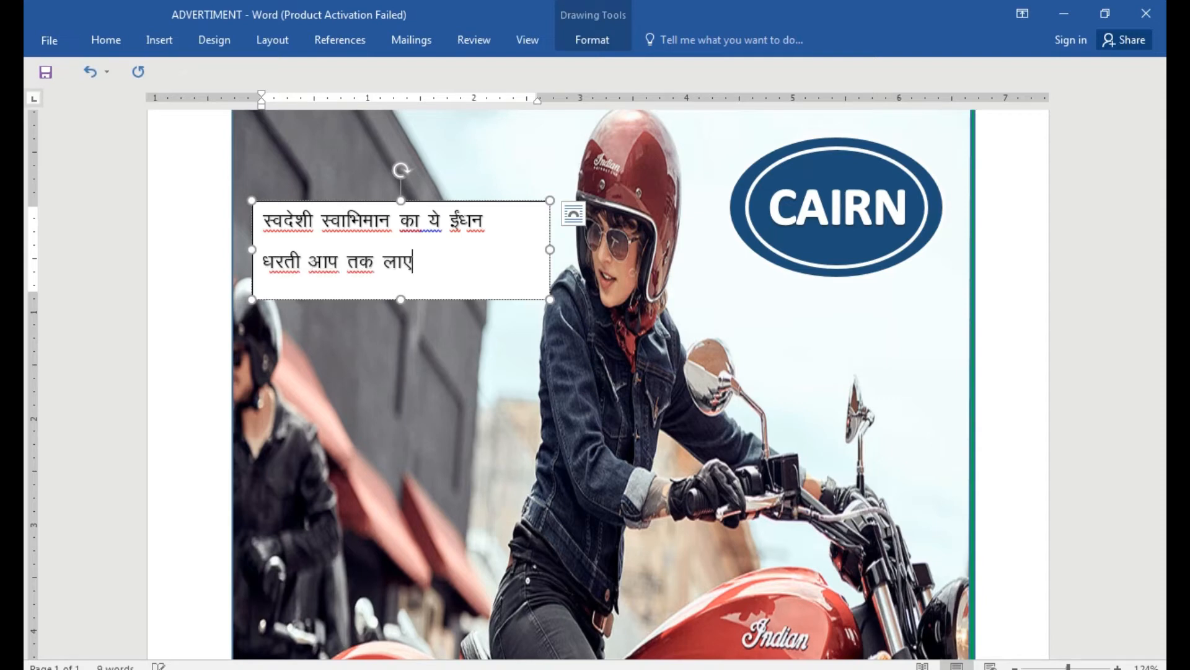
Step: Enlarge the whole slogan to 20 pt and widen its text box to about 3.4" so each line fits
key(ctrl+a)
key(ctrl+bracketright)
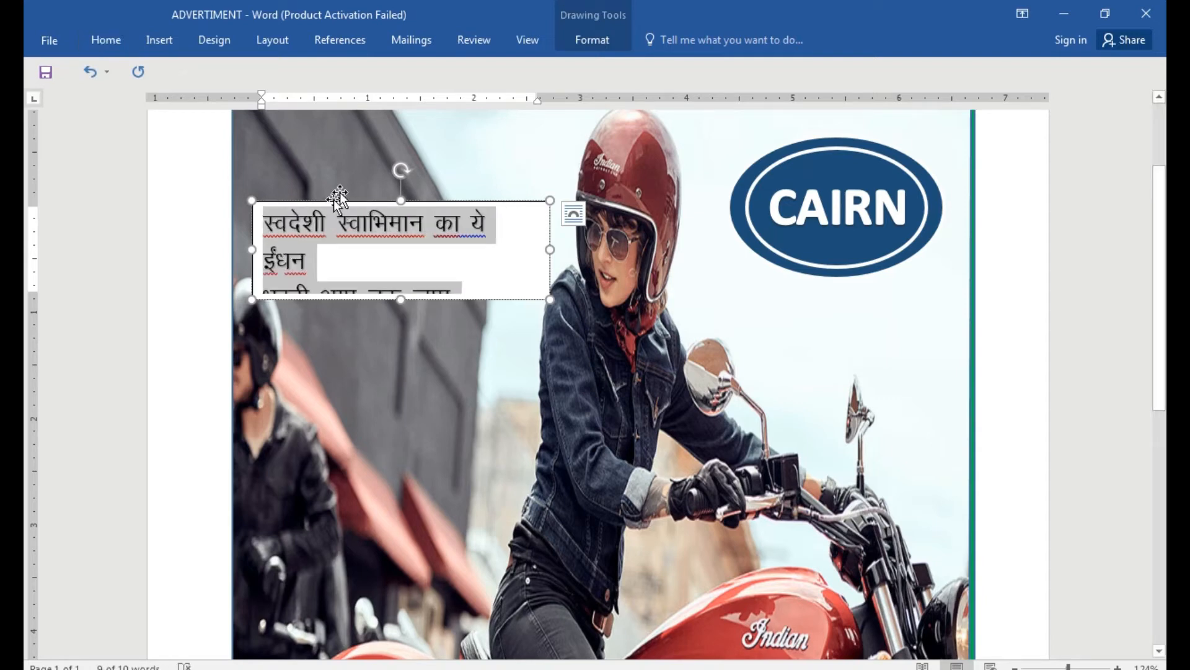
drag(550, 249, 614, 249)
click(513, 258)
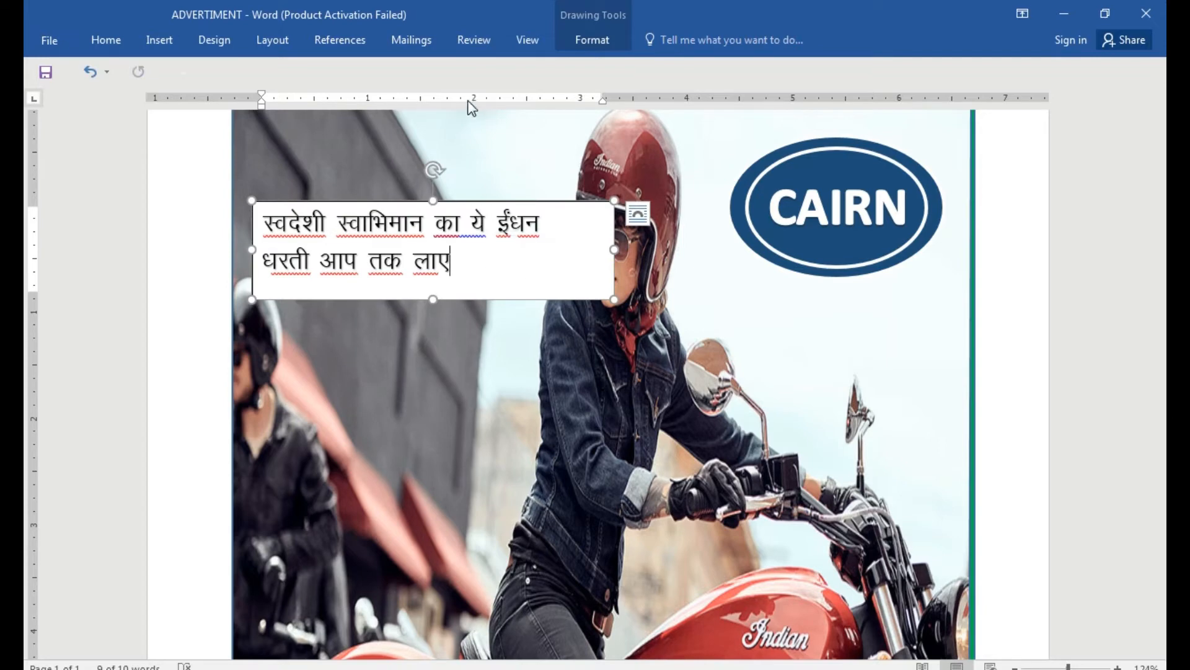
Step: Set the slogan text box to No Fill and No Outline
click(579, 37)
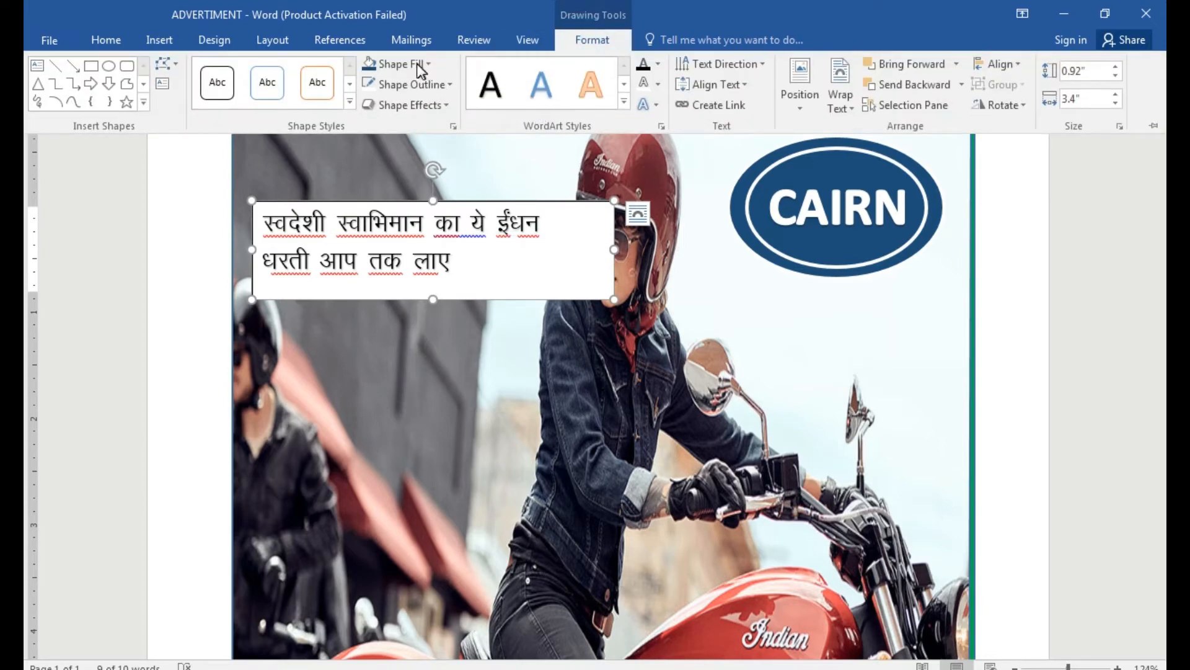
click(418, 64)
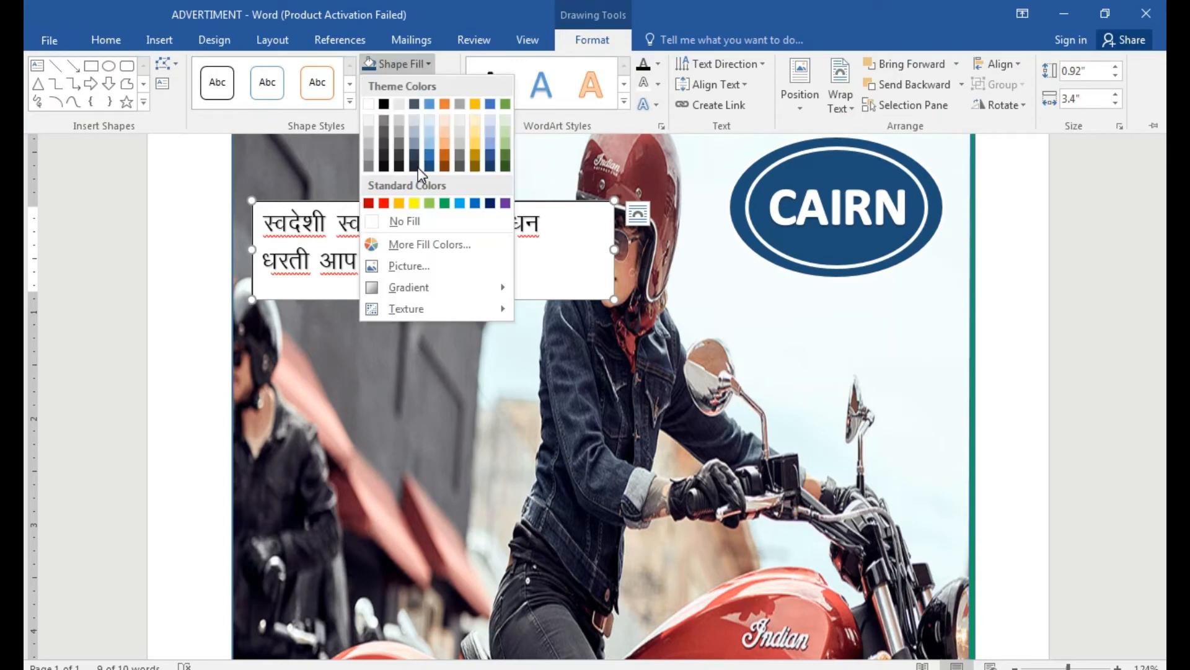
click(415, 222)
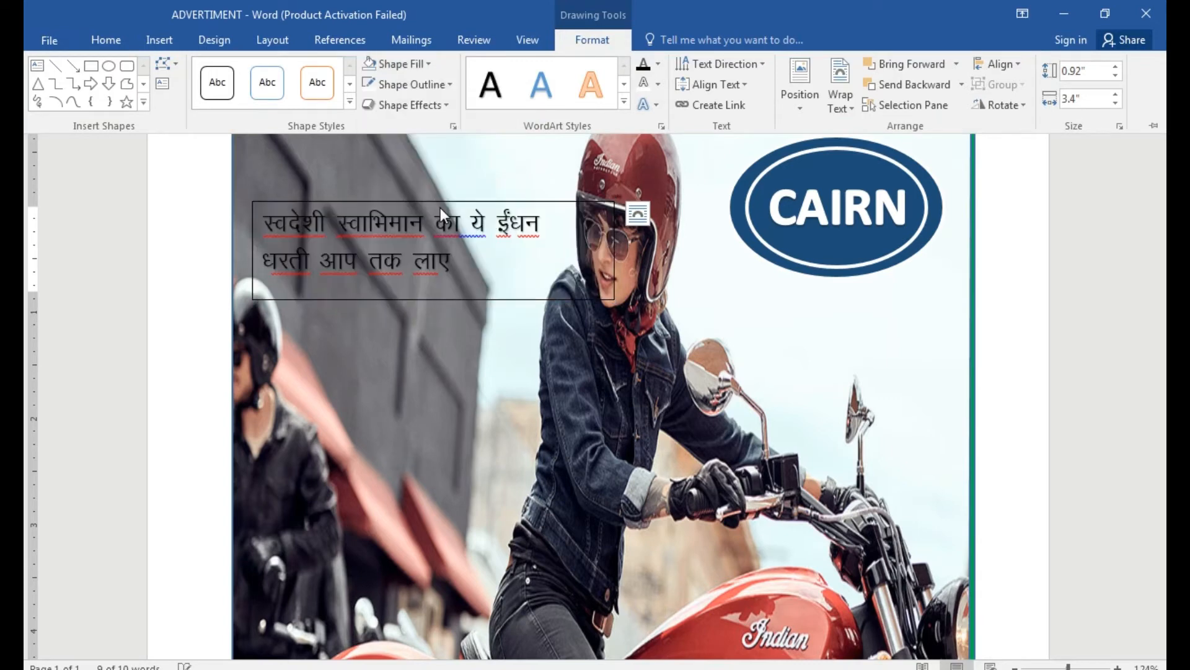
click(418, 84)
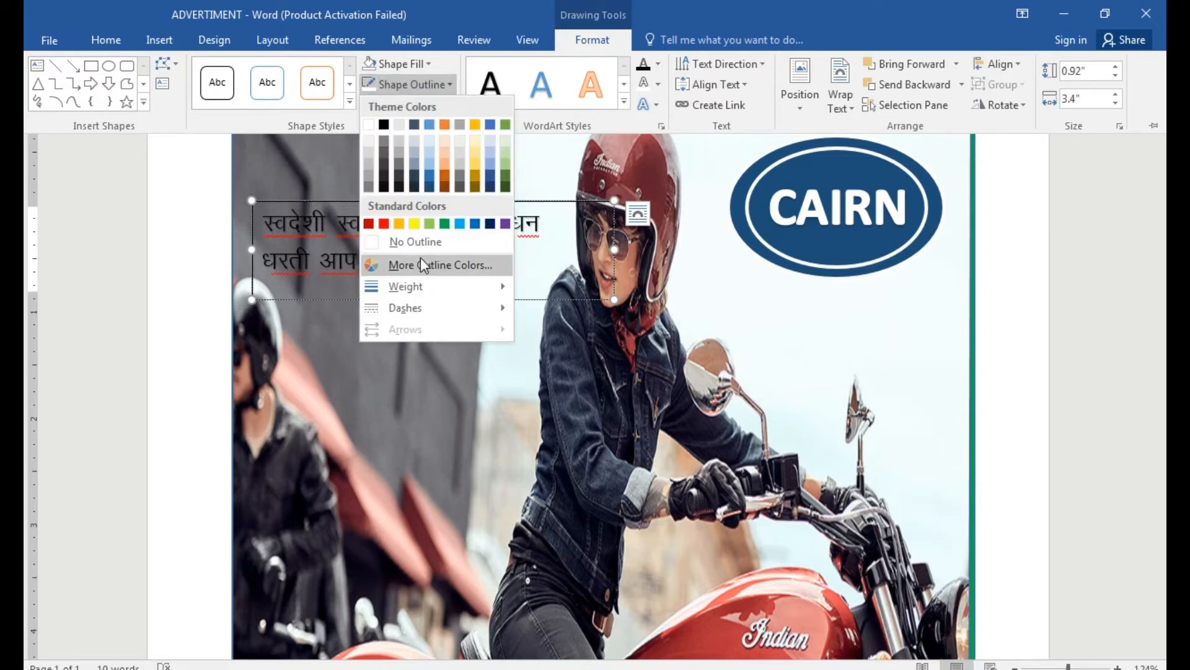
click(424, 241)
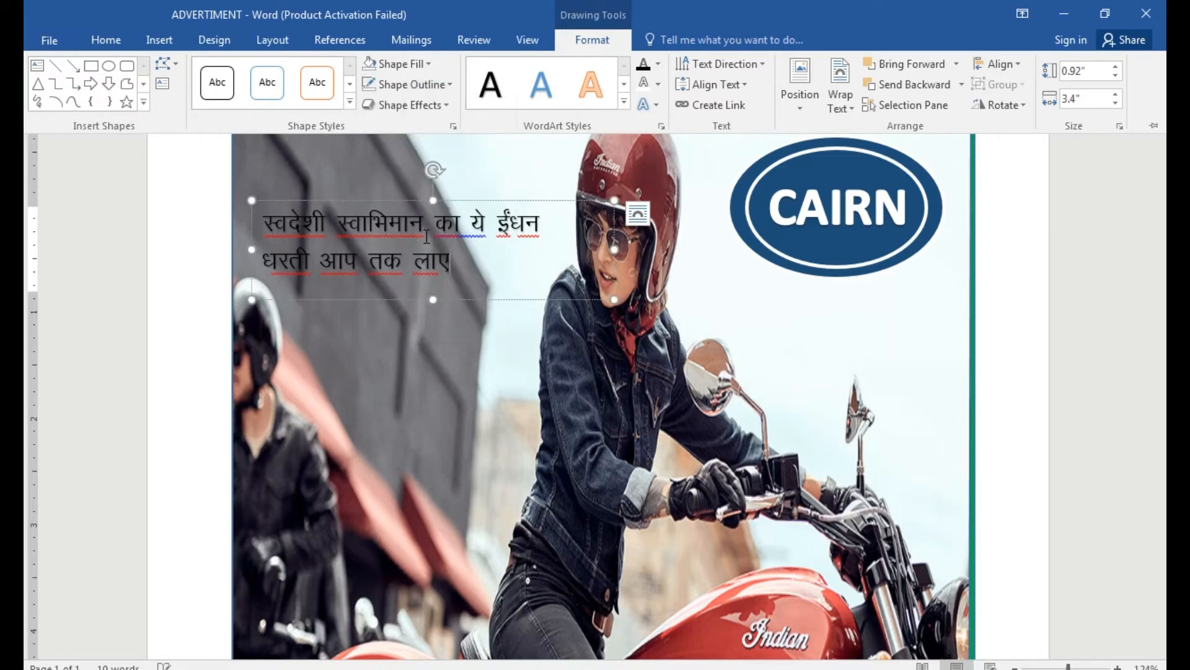
Step: Make the entire slogan text bold and set its font colour to standard yellow
key(ctrl+a)
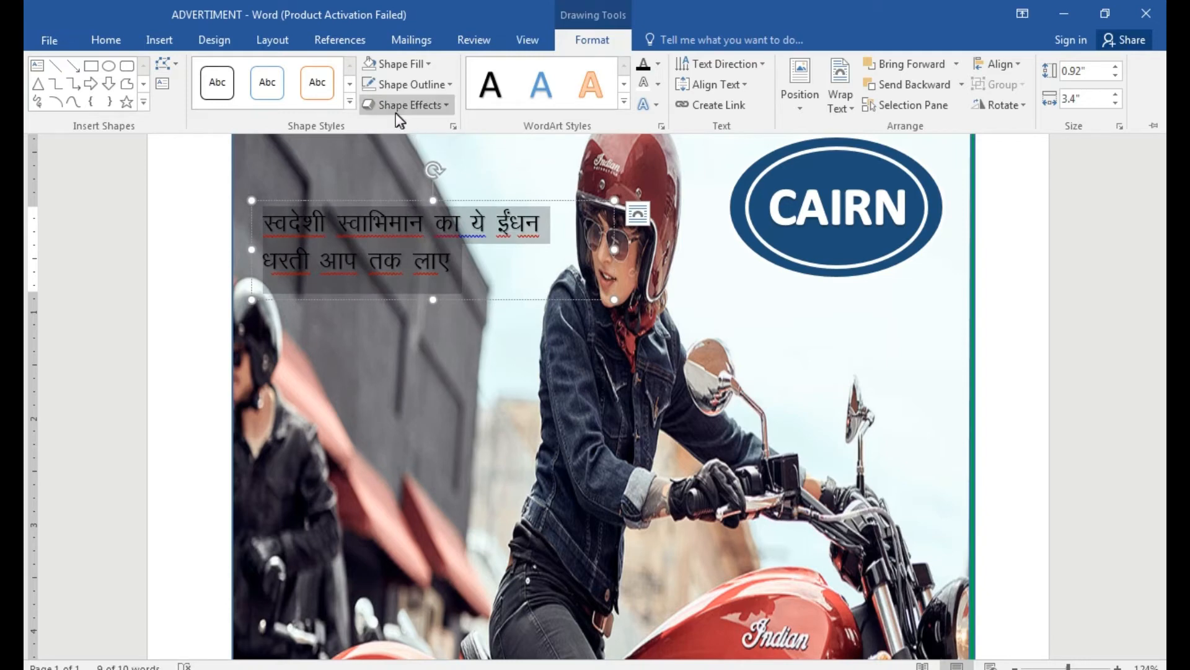
click(108, 41)
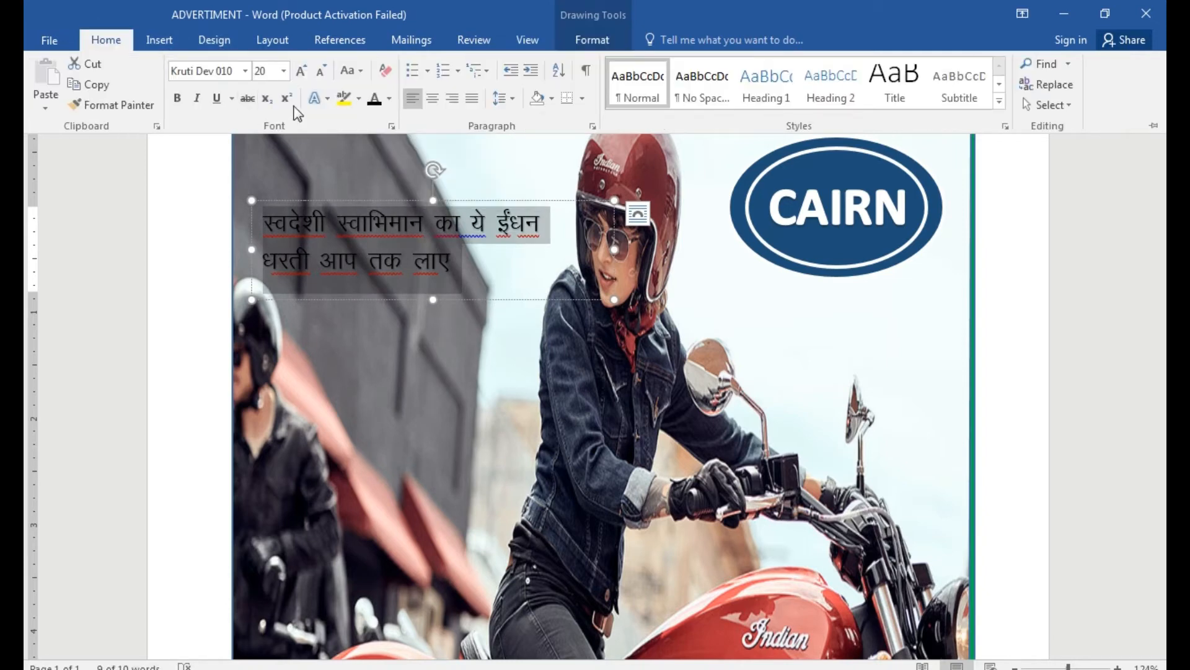
click(388, 102)
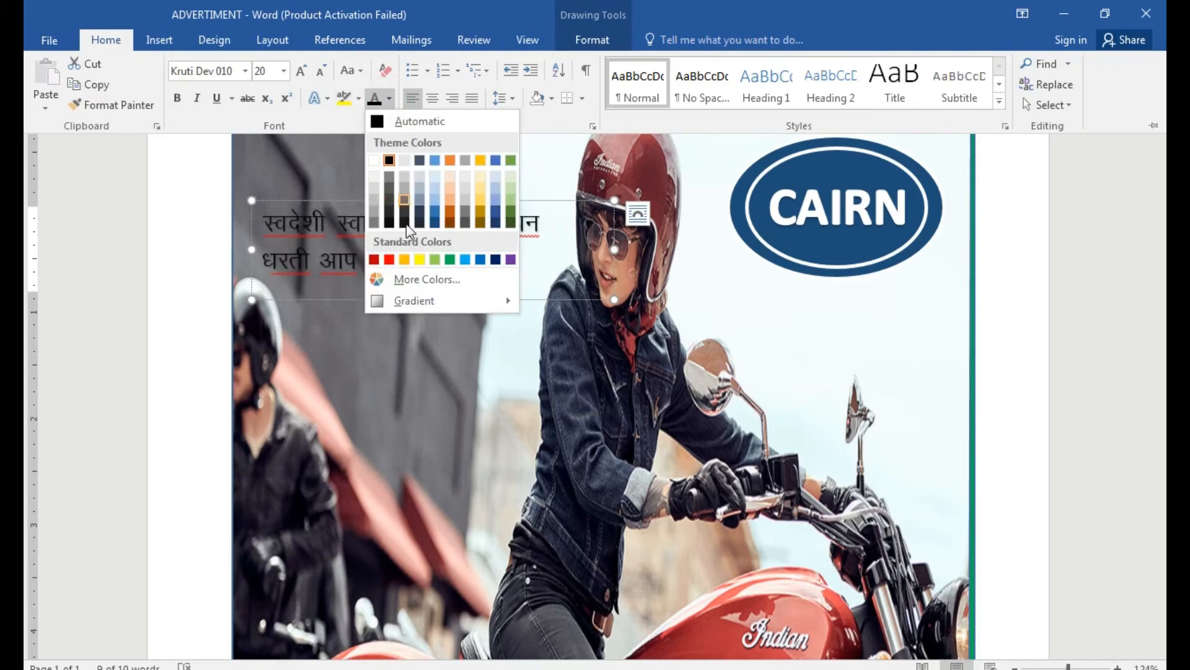
click(420, 259)
key(ctrl+b)
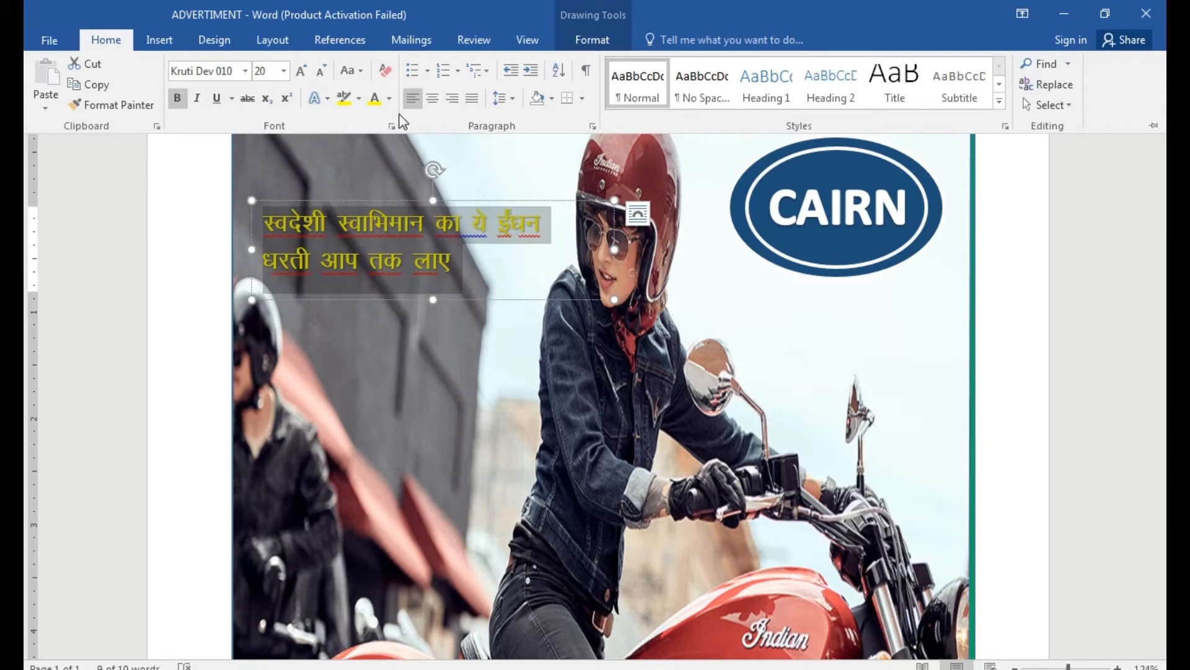
click(388, 100)
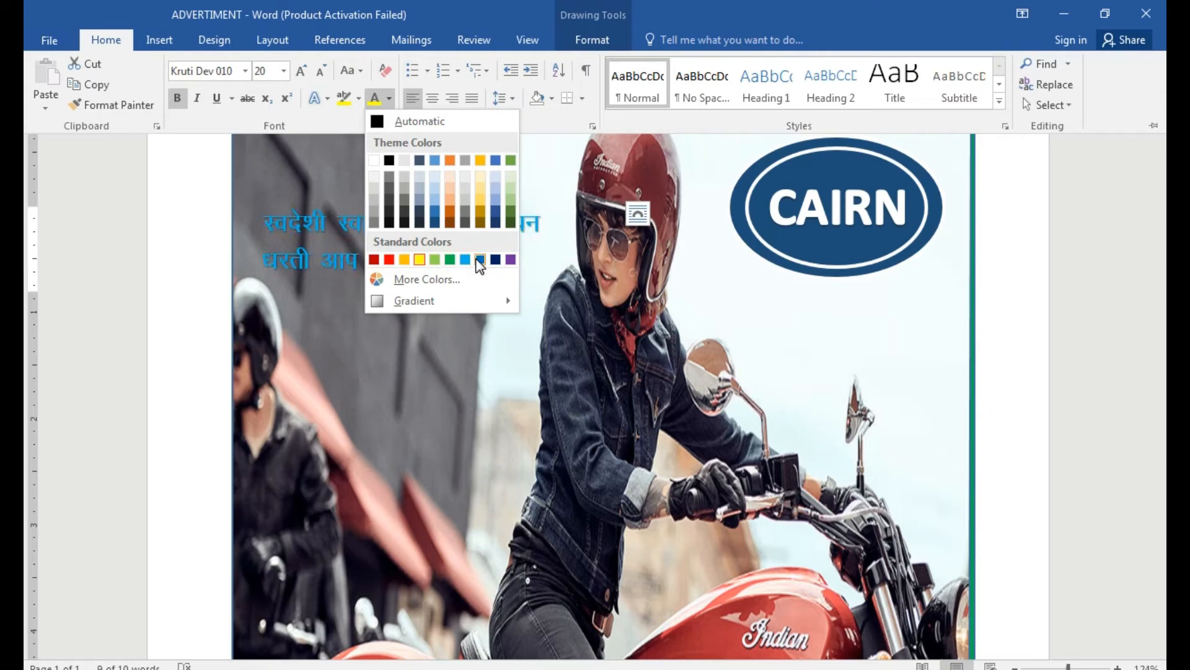
click(420, 259)
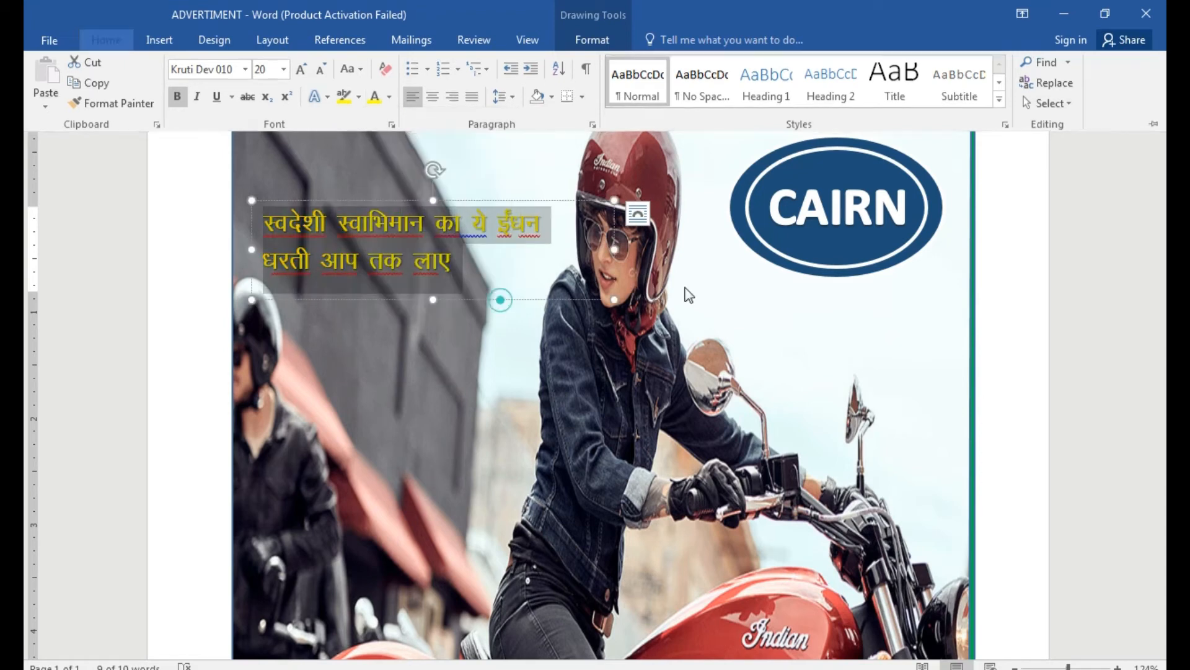
Step: Run the spelling and grammar check on the slogan and ignore all flagged words and suggestions
click(736, 290)
click(478, 226)
key(F7)
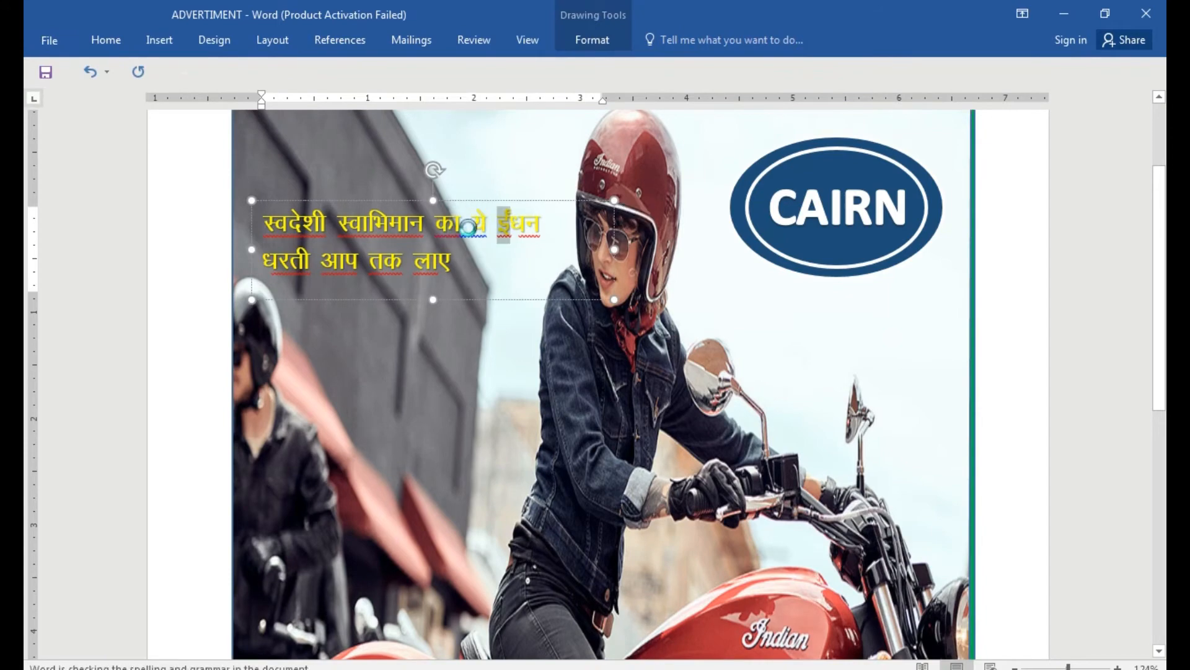
click(1028, 156)
click(1028, 157)
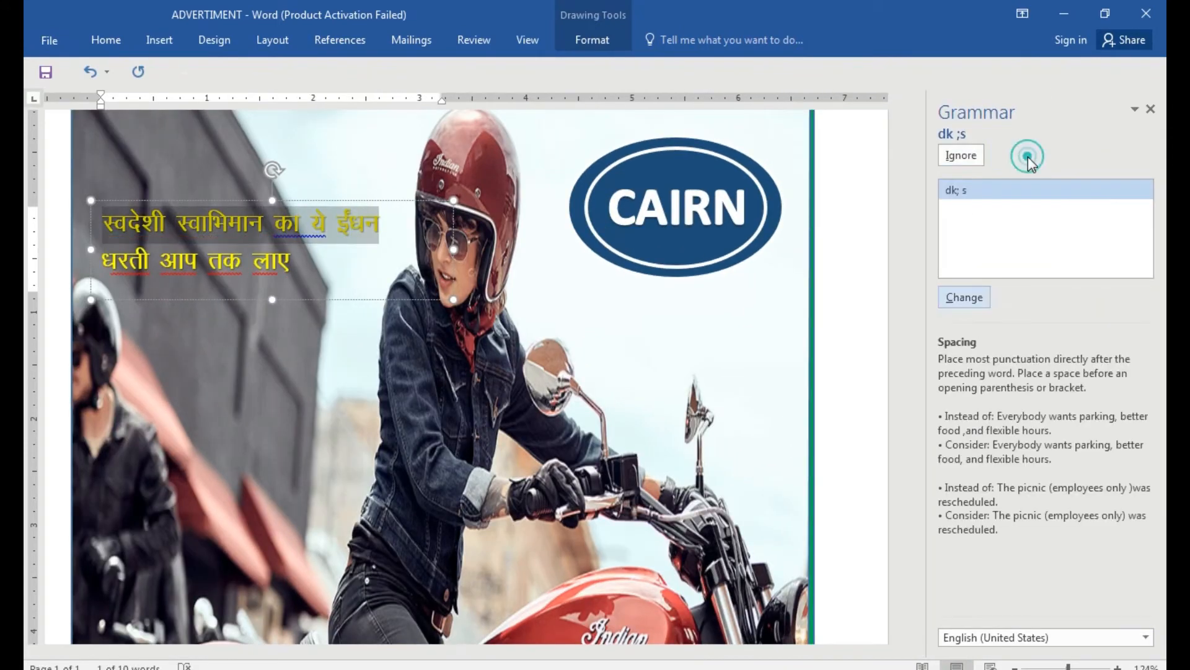
click(967, 155)
click(974, 156)
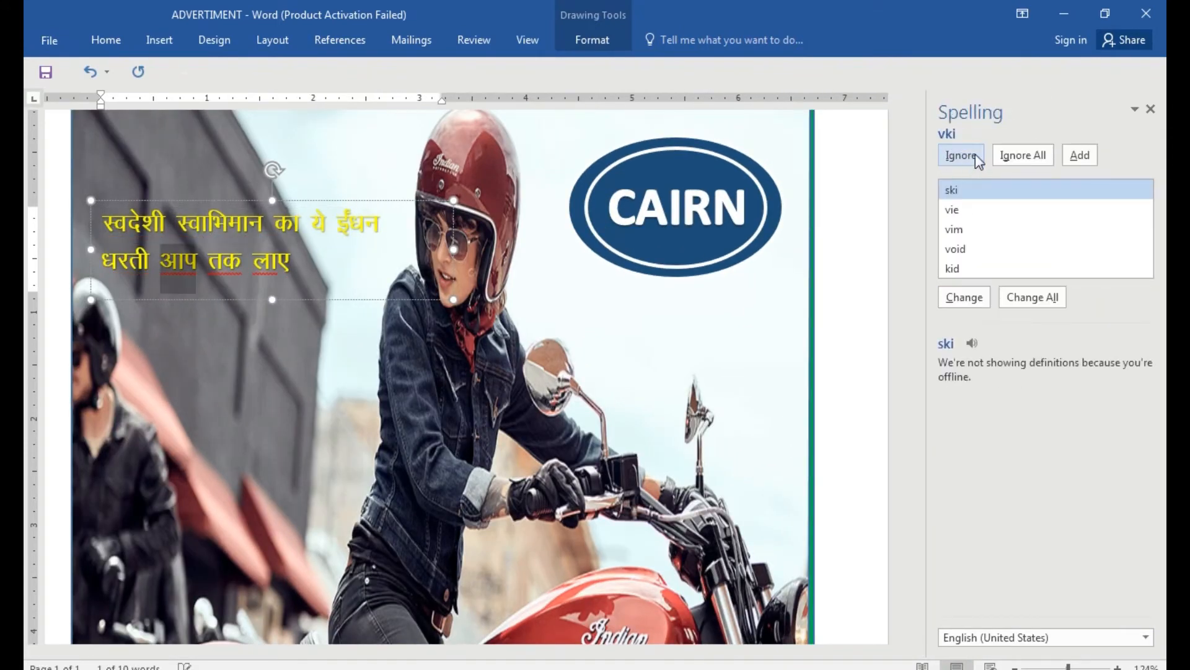
click(1048, 158)
click(1020, 158)
click(1018, 158)
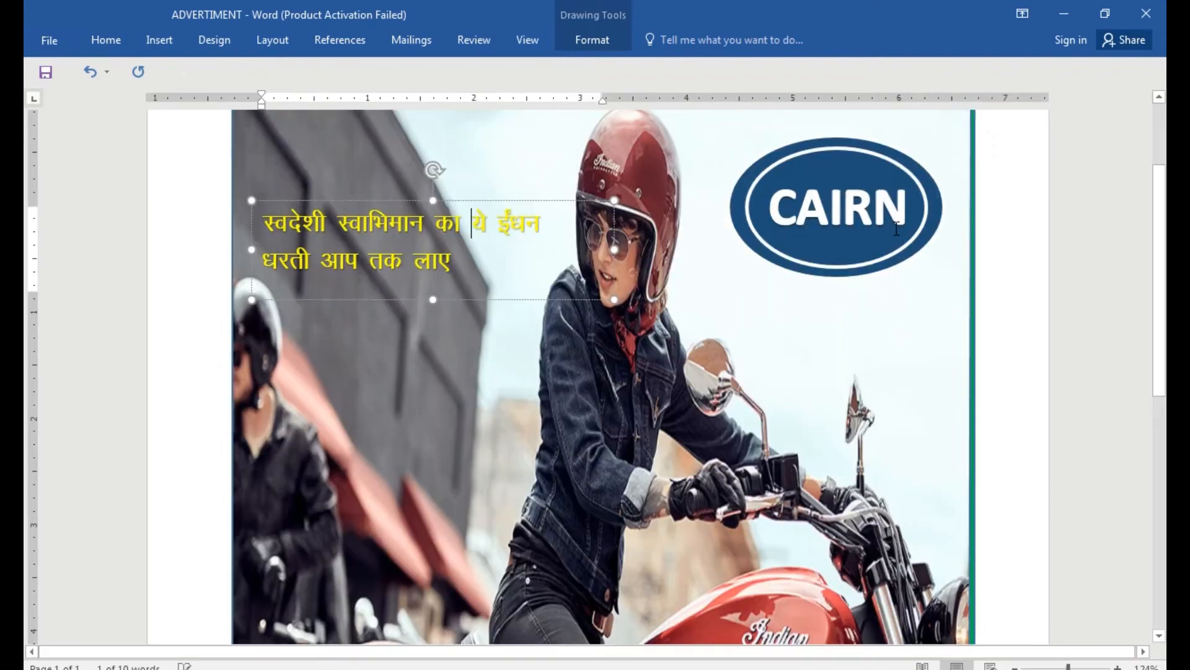
Step: Draw a second text box, about 1" high and 3.77" wide, and place it low on the green area near its left edge
scroll(724, 259, down, 8)
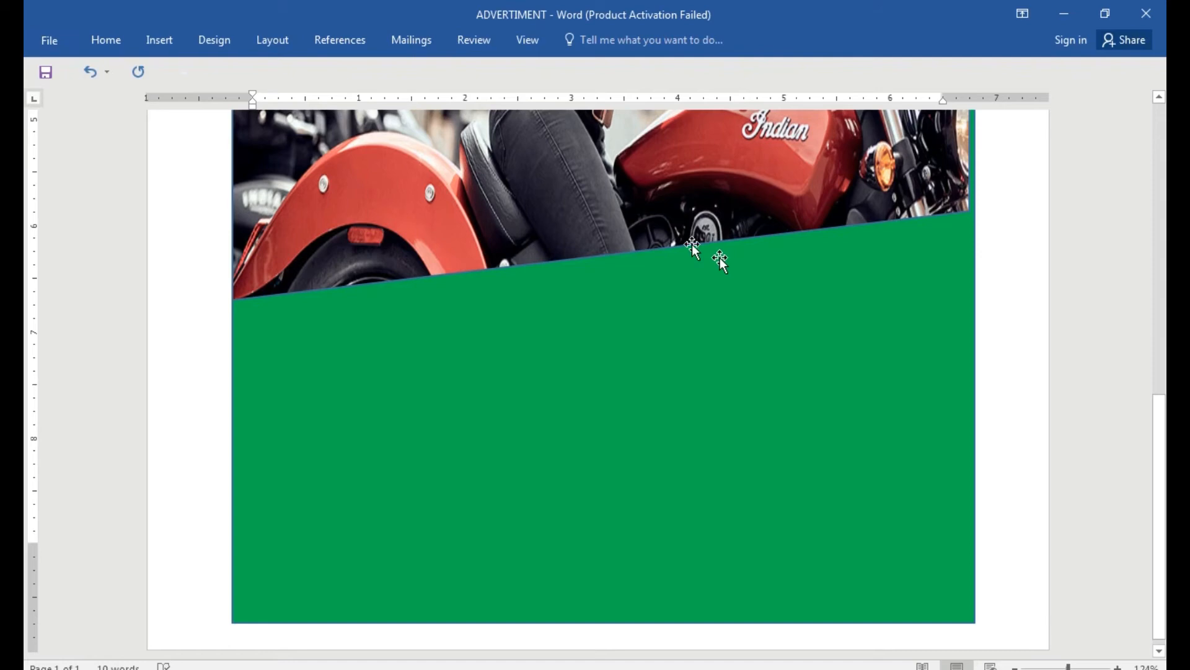
click(160, 41)
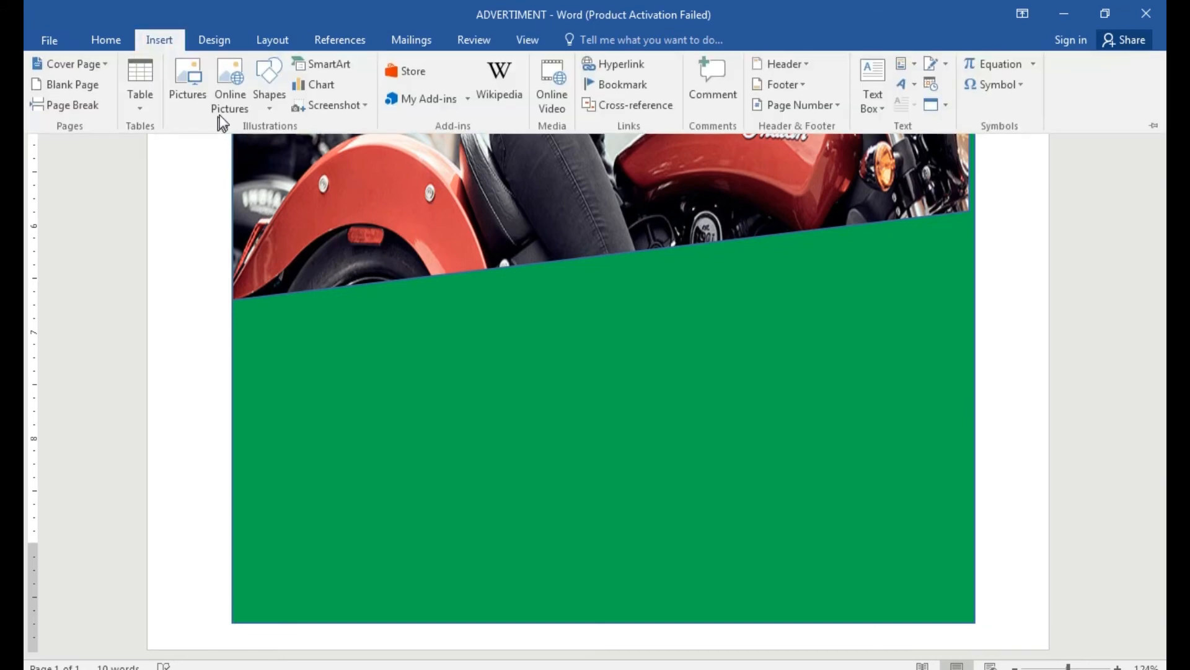
click(273, 103)
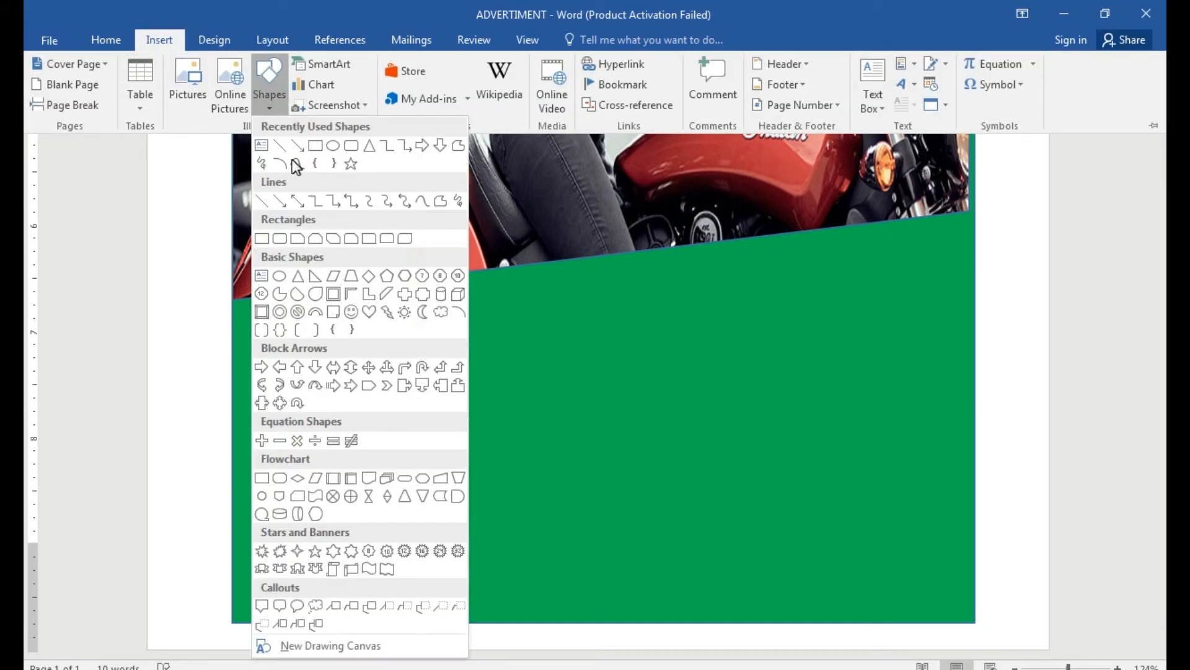
click(262, 146)
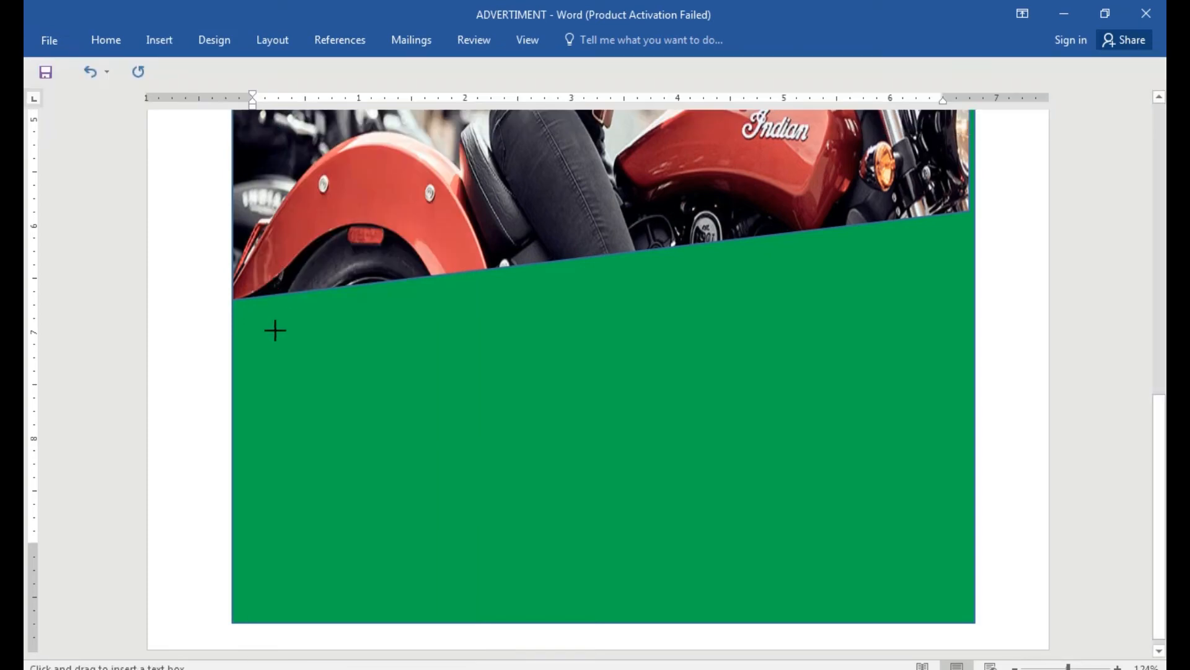
drag(275, 331, 308, 340)
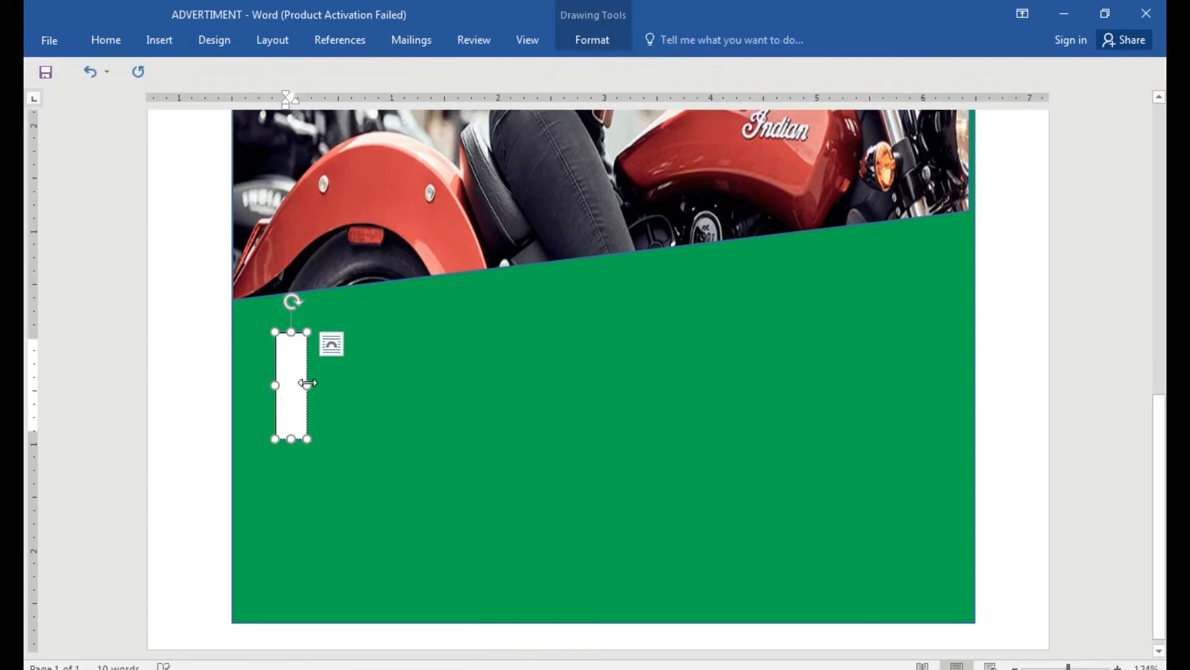
drag(308, 383, 675, 390)
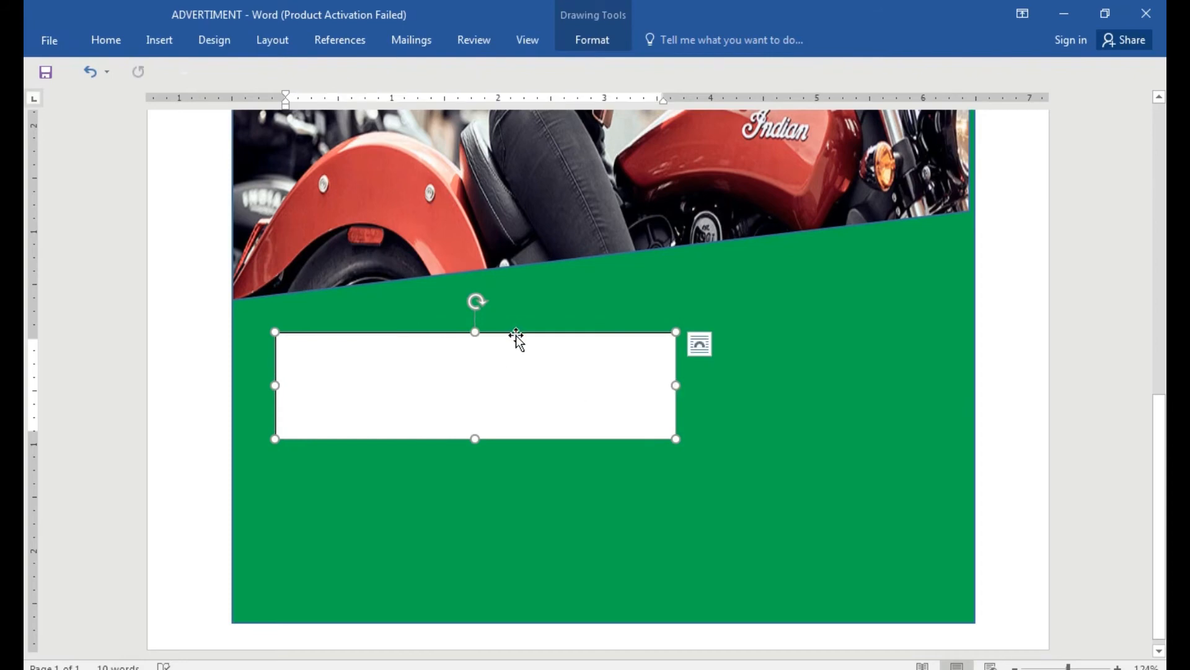
drag(516, 335, 498, 436)
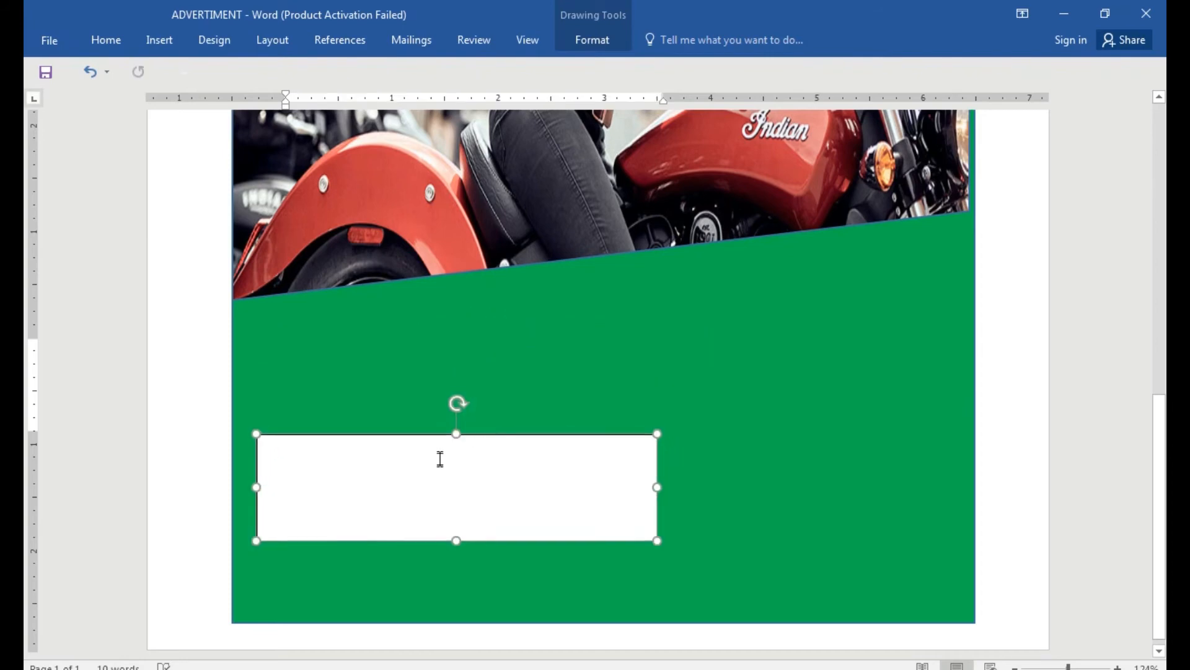
click(427, 477)
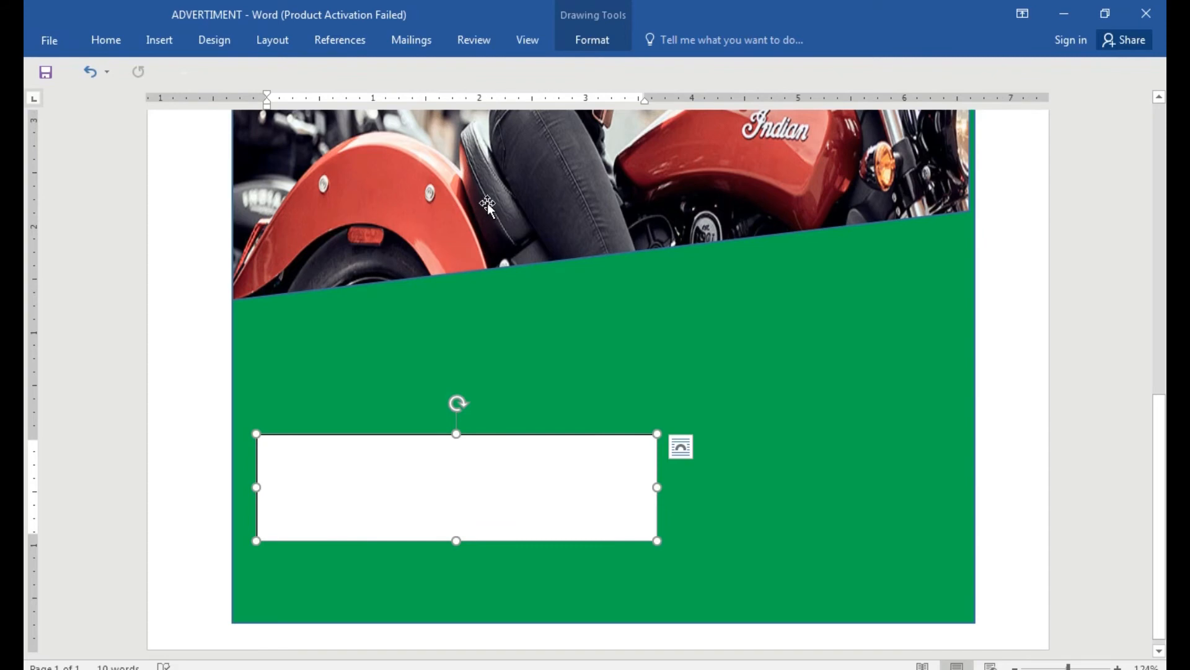
Step: Set the new text box on the green area to No Fill
click(582, 52)
click(582, 43)
click(583, 40)
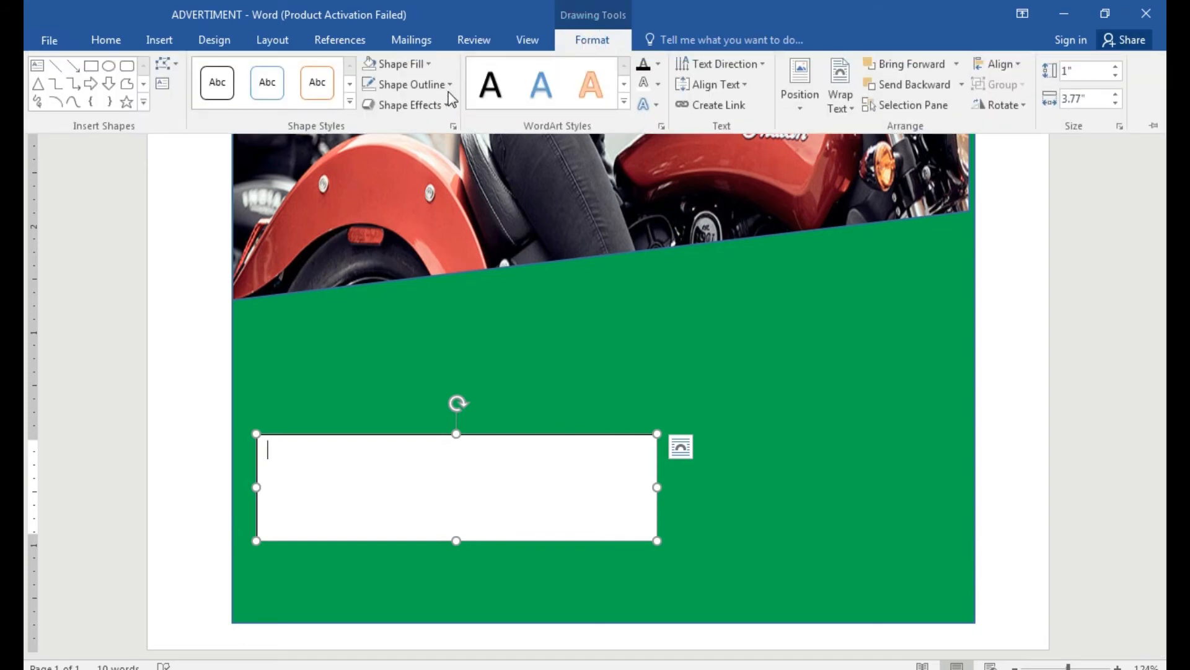
click(401, 64)
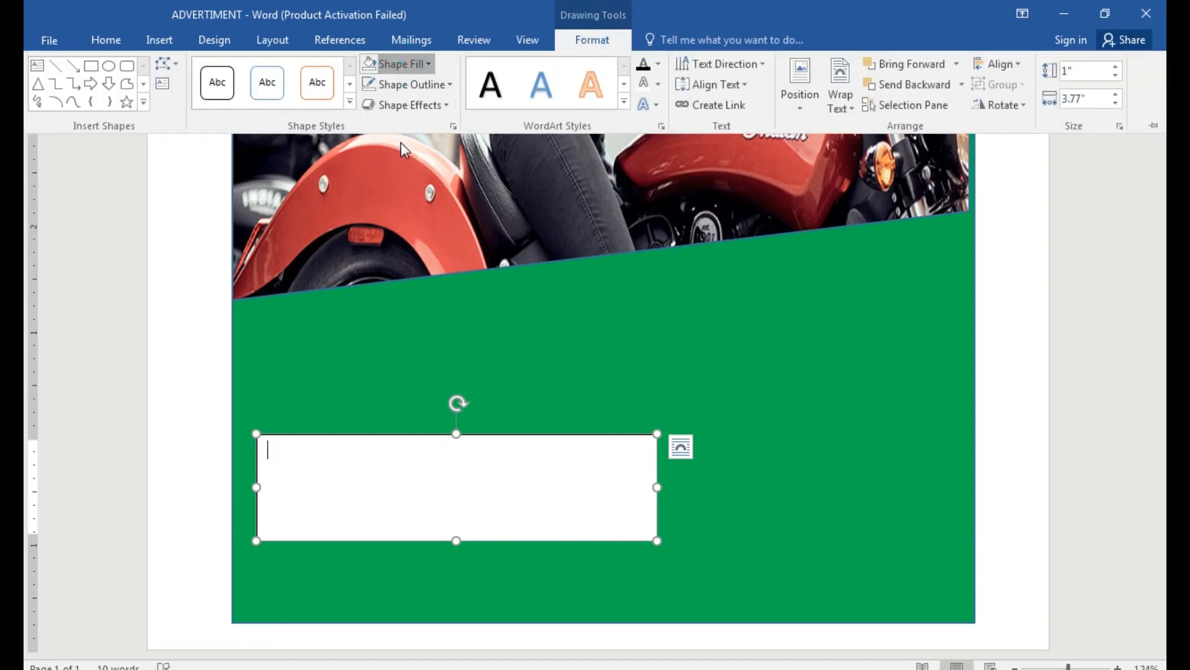
click(413, 221)
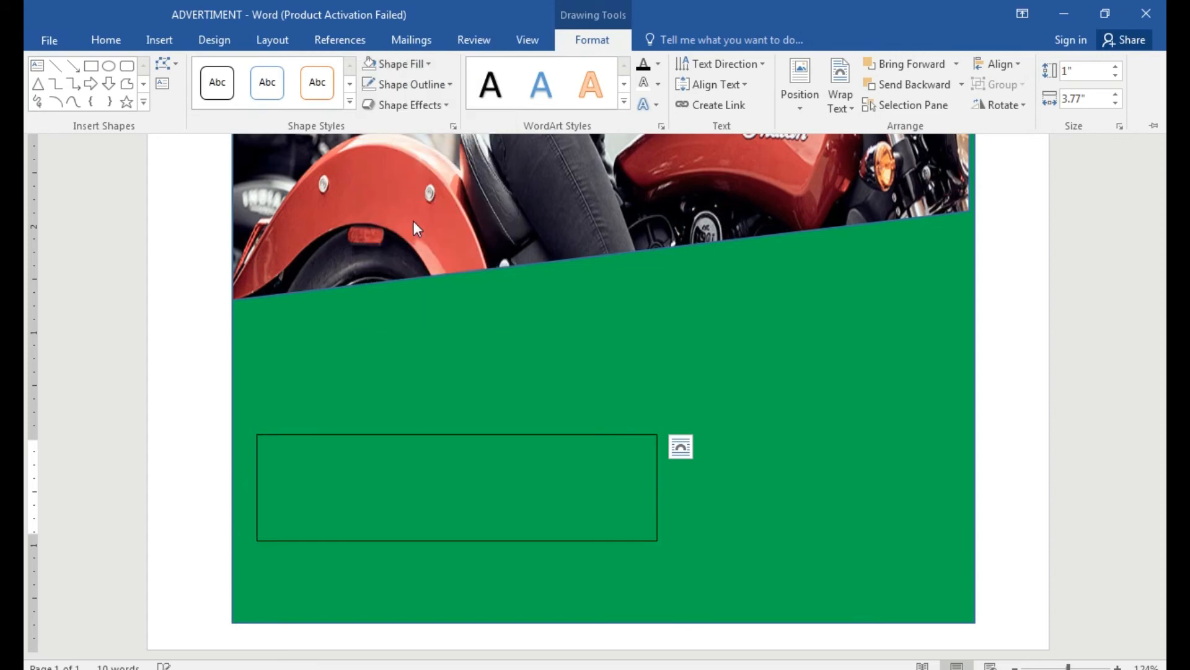
Step: Remove the outline of the lower text box and choose the Hindi 010 font for its text
click(385, 90)
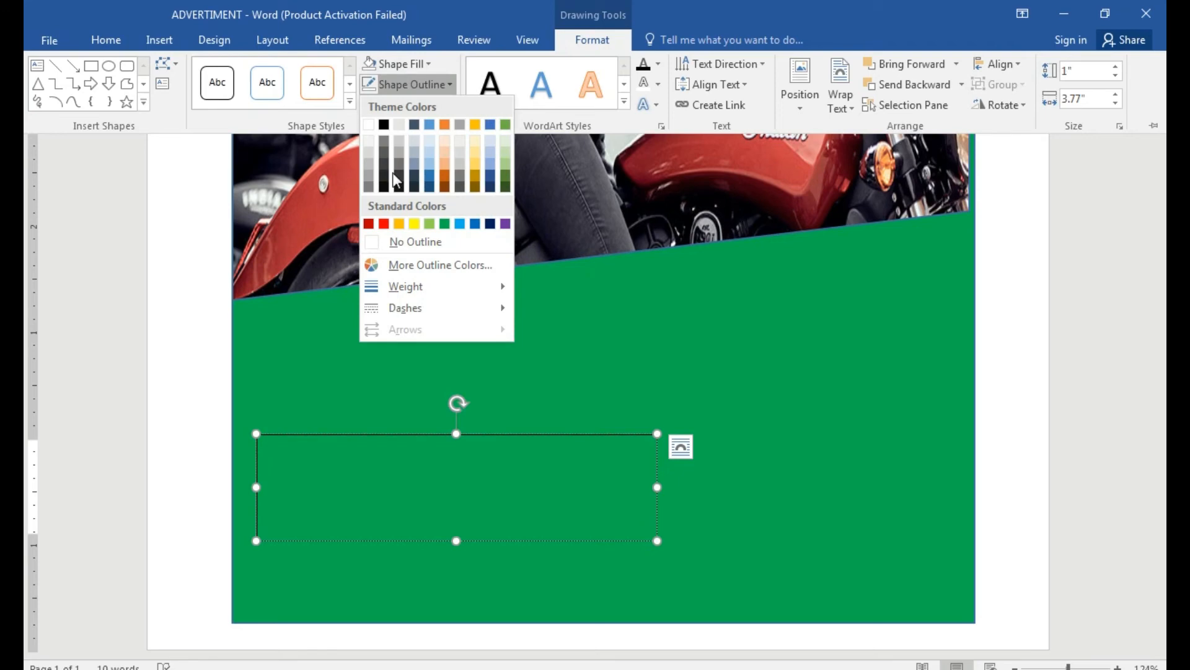
click(406, 244)
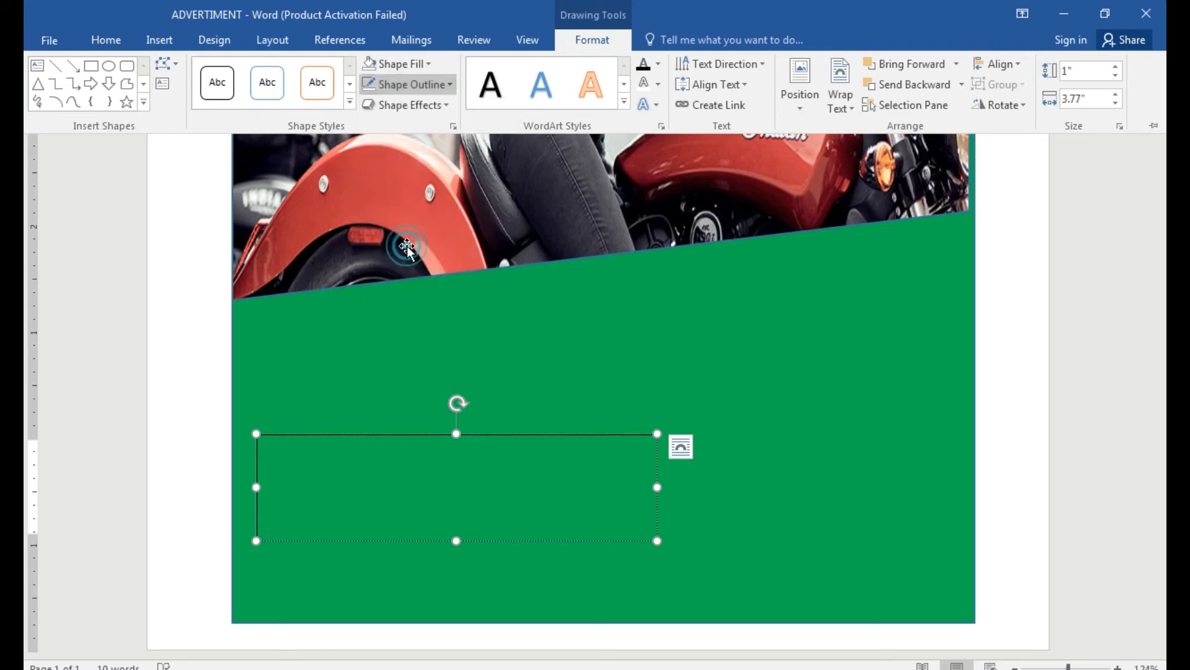
click(162, 41)
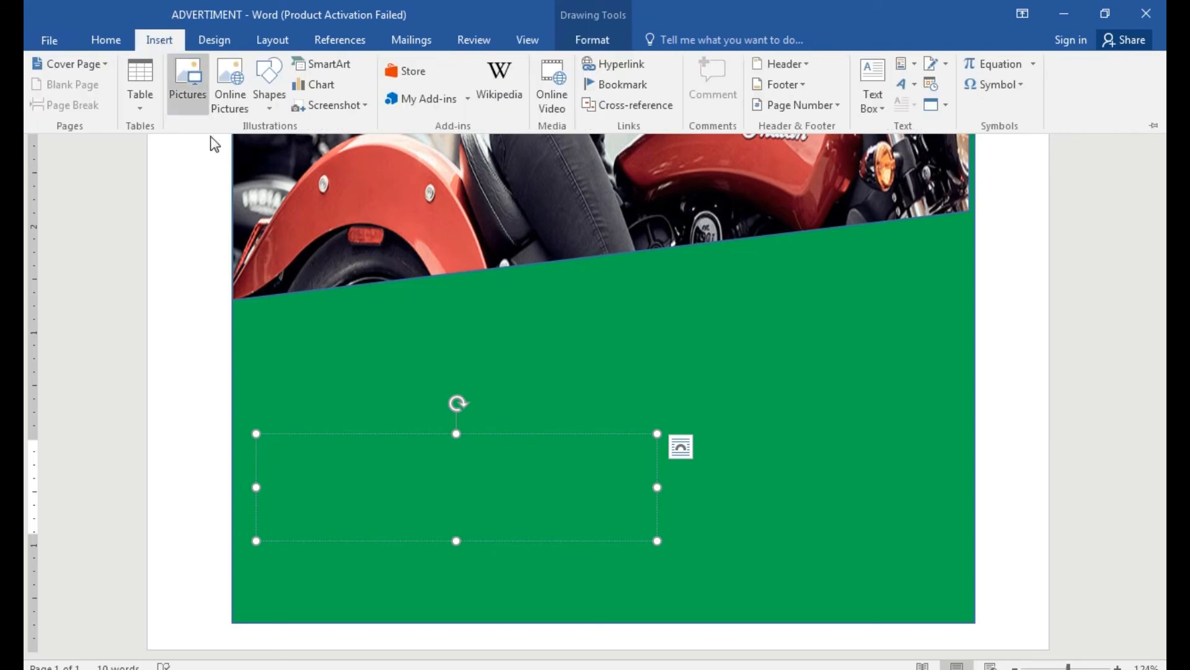
click(109, 40)
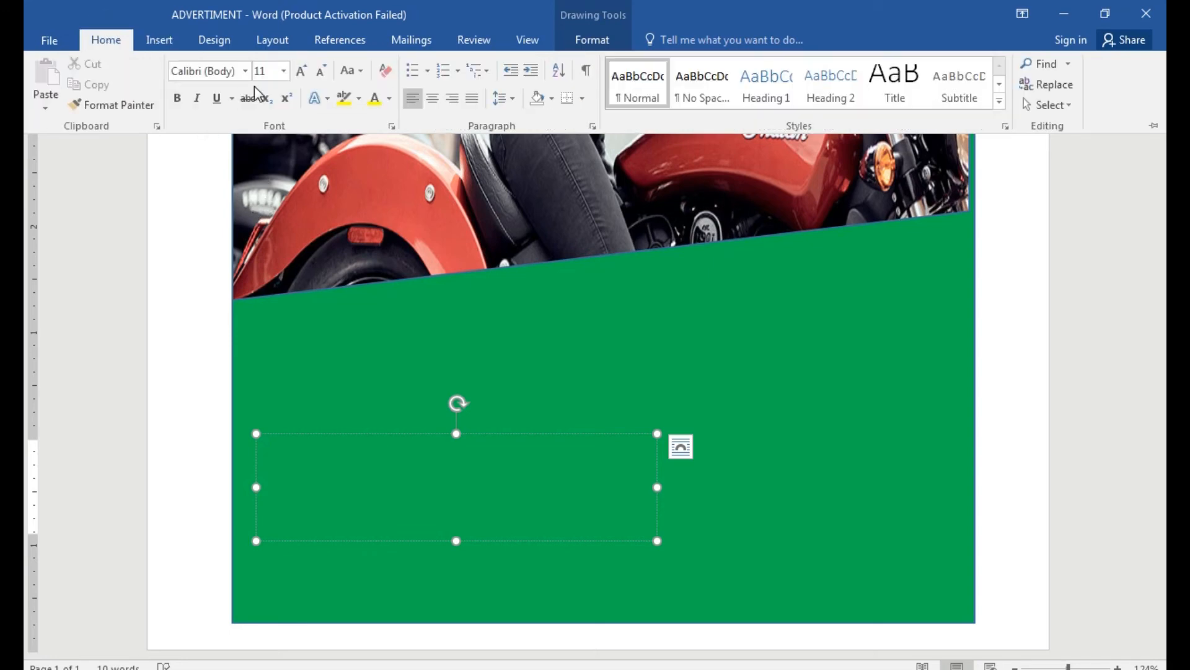
click(245, 71)
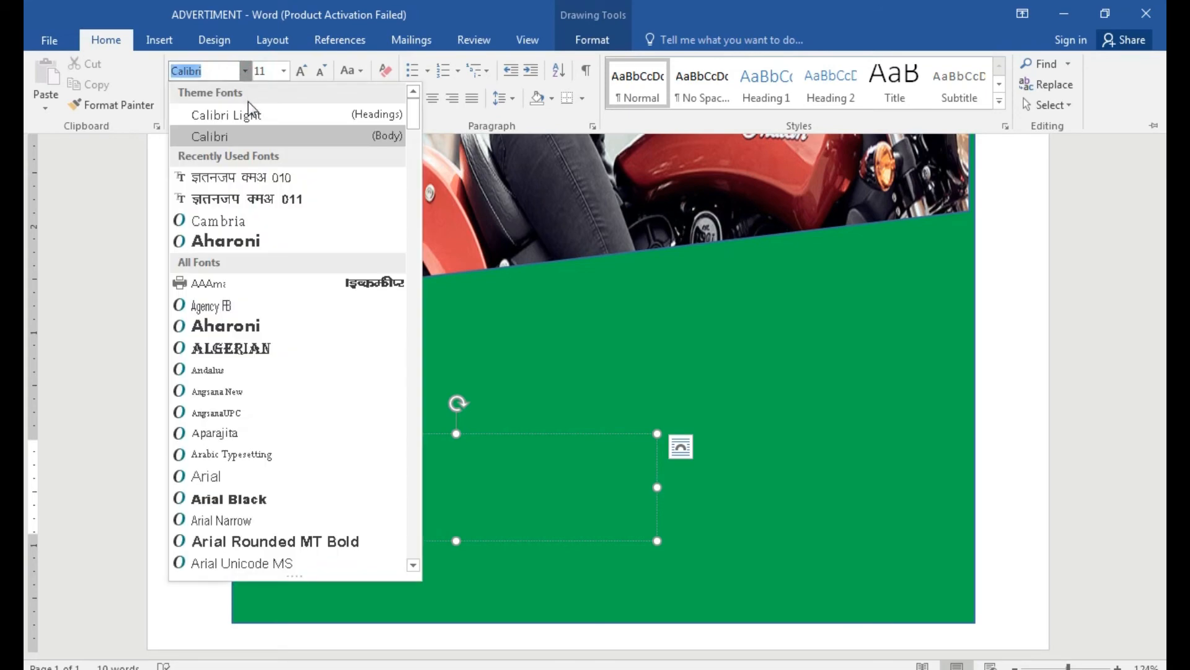
click(266, 177)
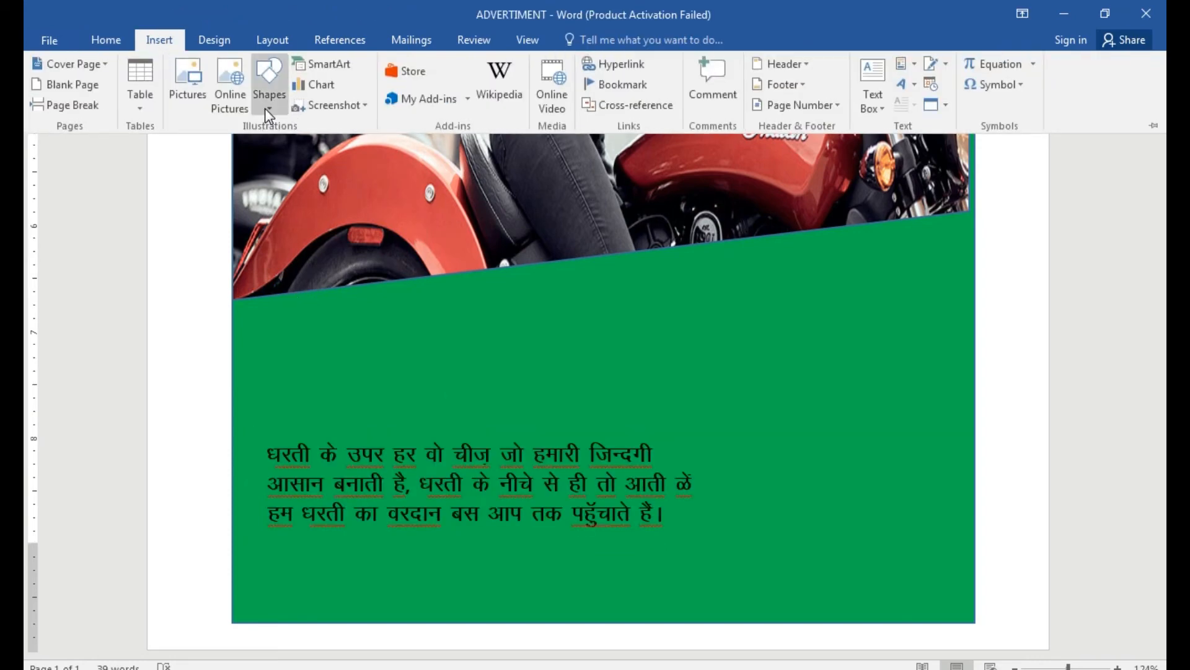
Step: Draw a circle about 1.85" high and 1.81" wide, overlapping the right end of the motorcycle picture's slanted lower edge
click(267, 107)
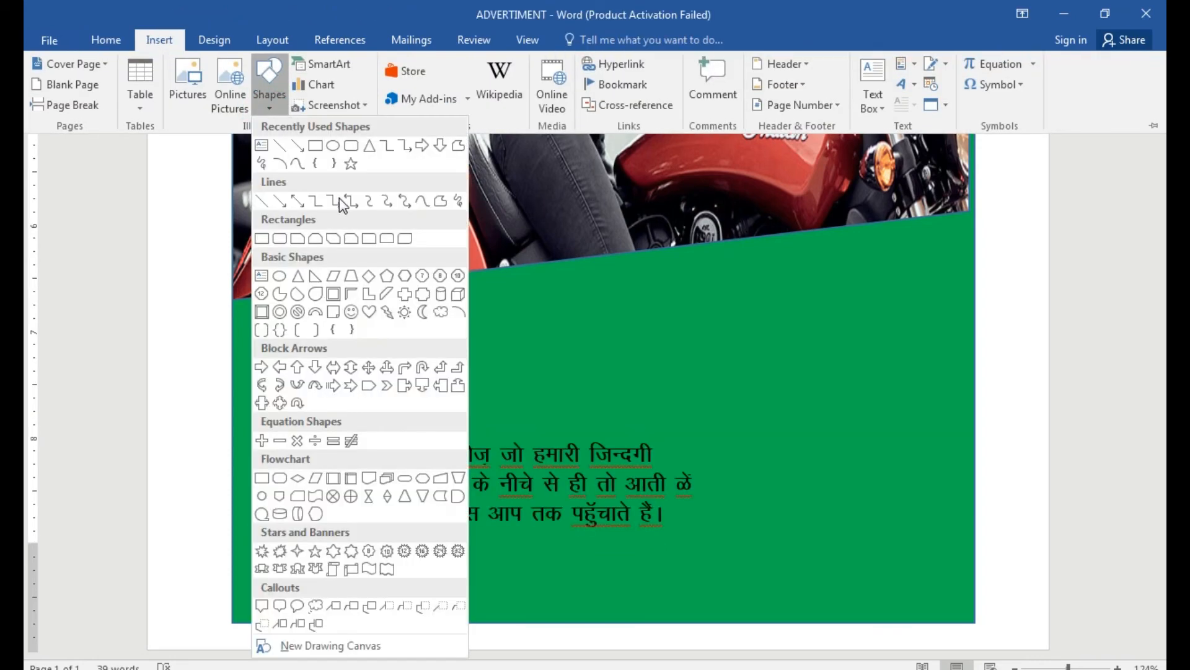
click(333, 145)
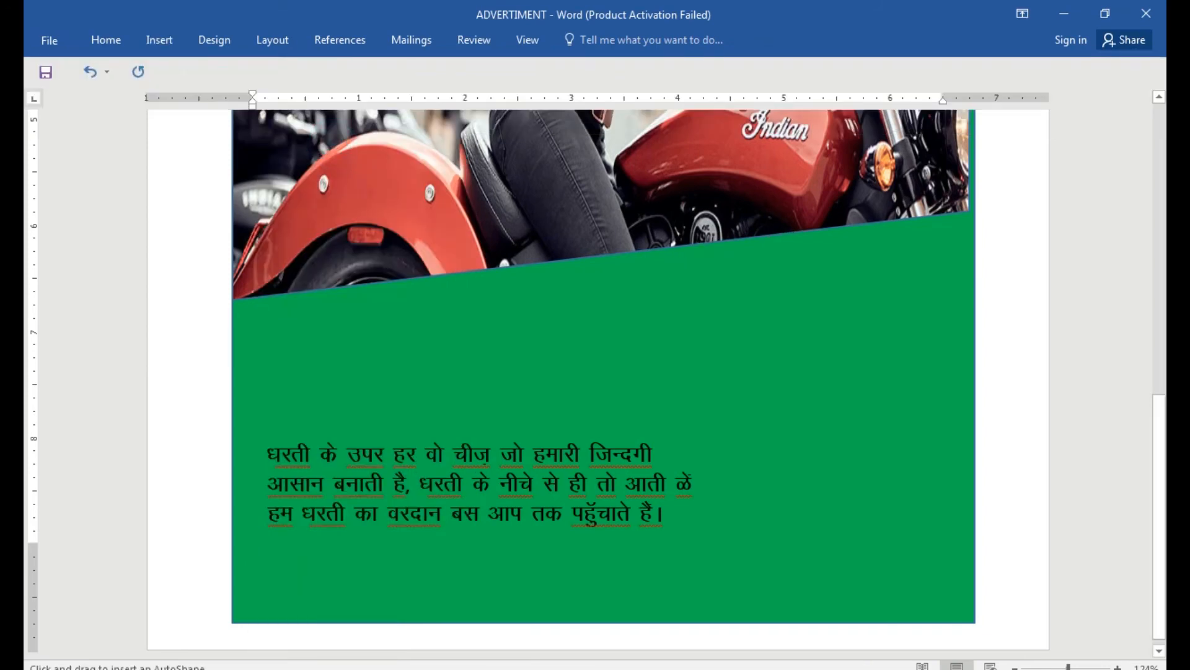
mouse_move(737, 166)
mouse_down()
mouse_move(916, 355)
mouse_move(927, 352)
mouse_up()
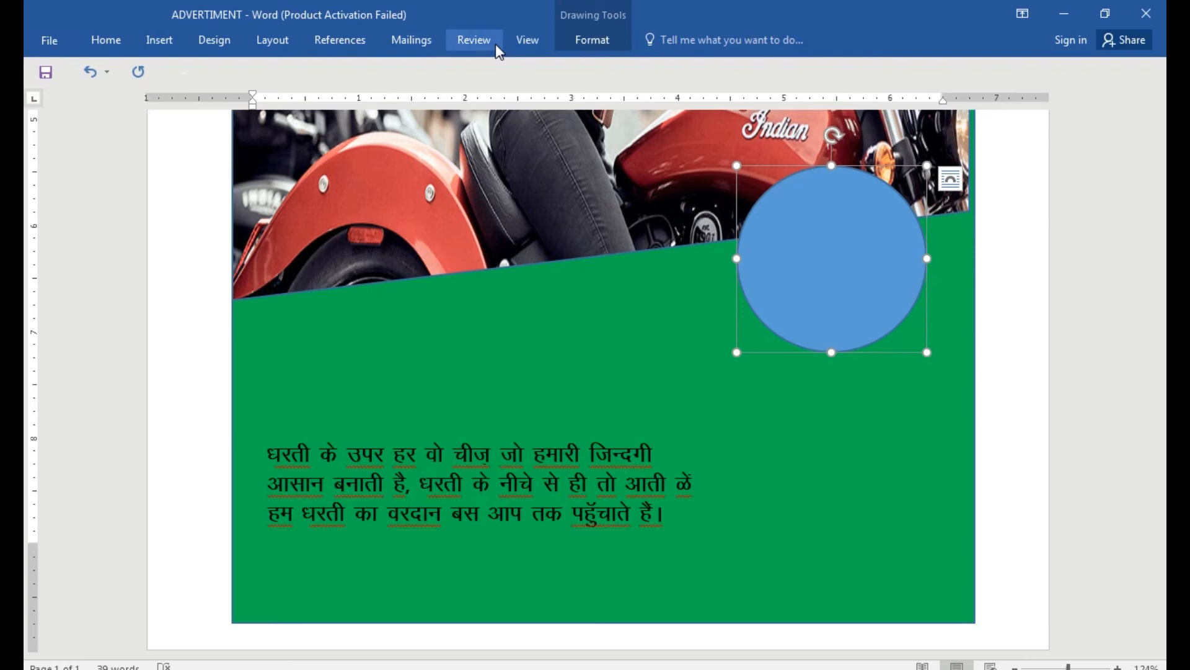
drag(737, 166, 734, 154)
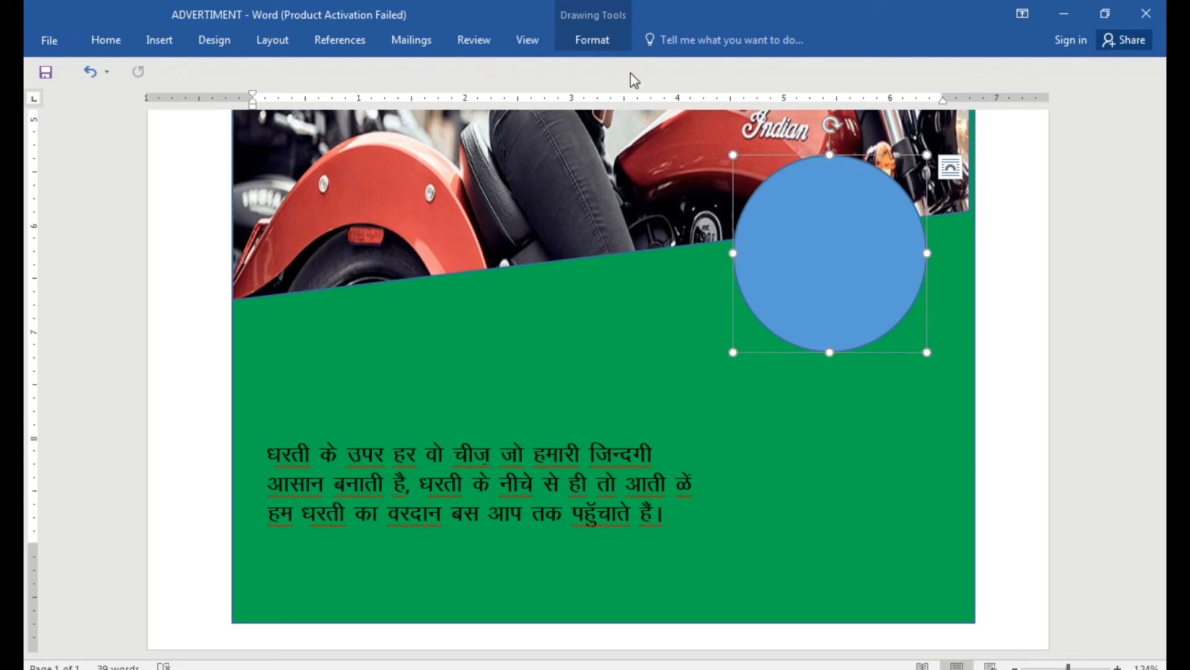
Step: Set the circle's fill and outline to white and give it a heavier outline weight
click(595, 39)
click(427, 64)
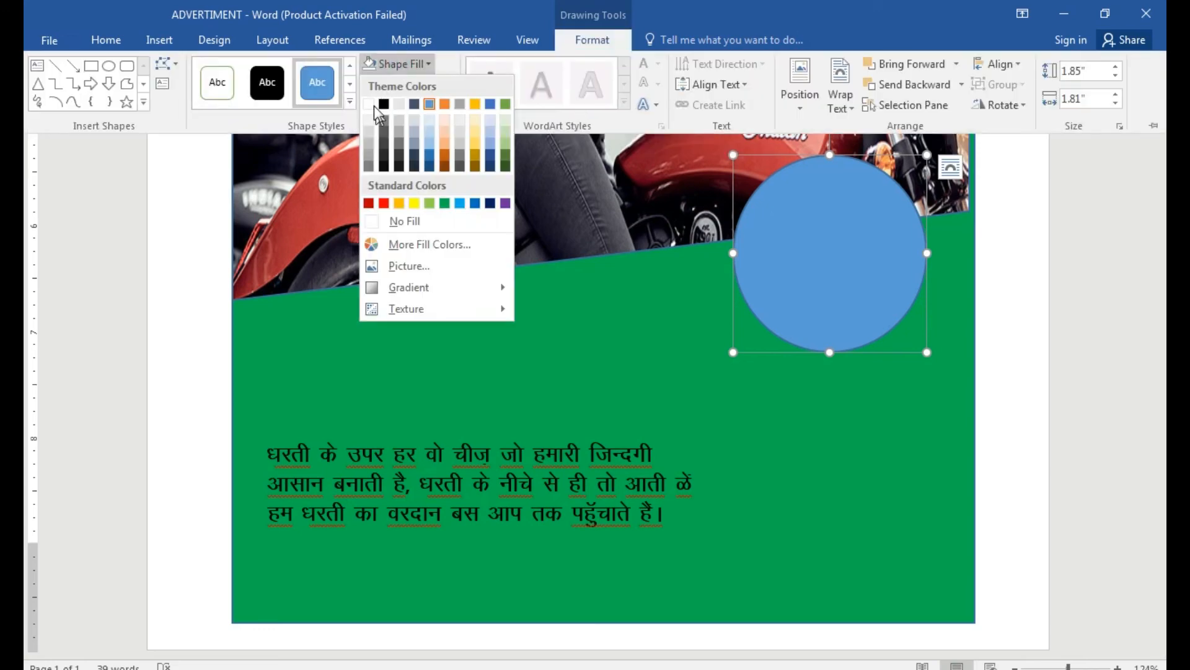
click(373, 114)
click(407, 84)
click(368, 125)
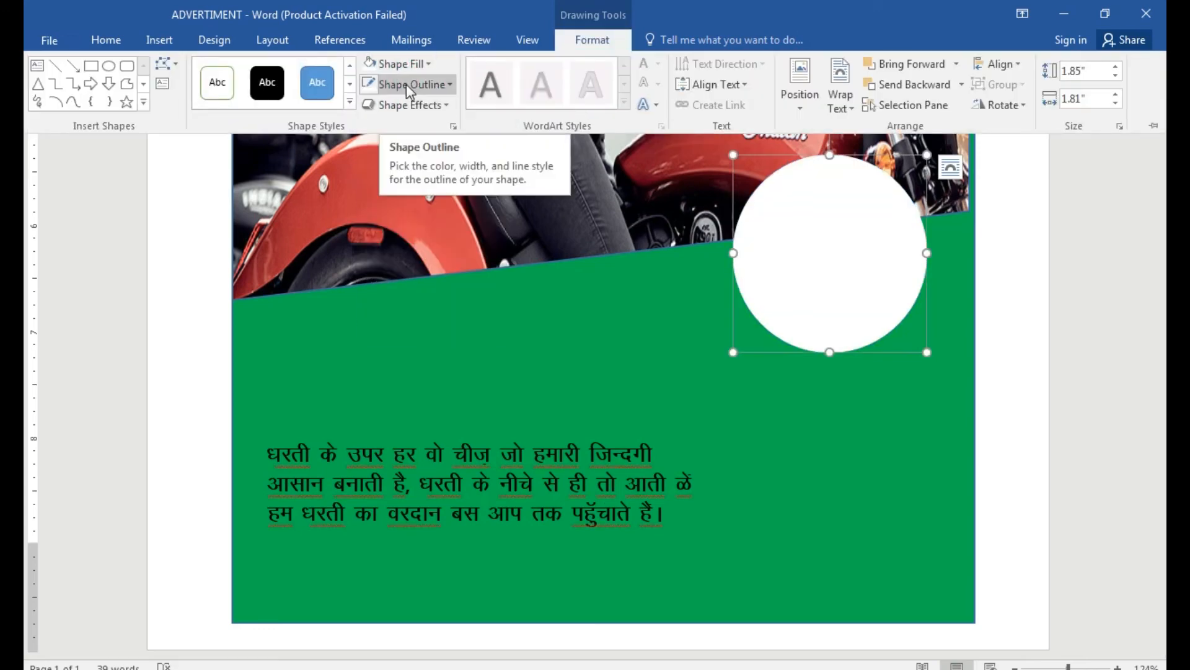
click(407, 83)
mouse_move(405, 286)
click(584, 400)
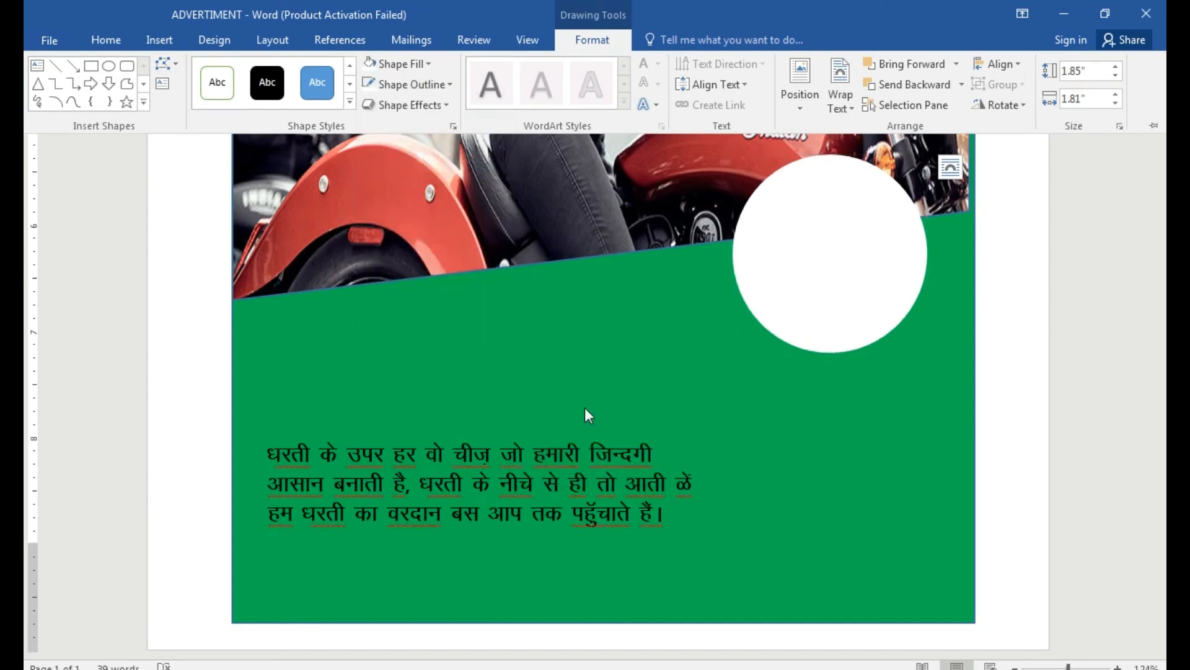
Step: Try covering the circle's lower part with a flowchart delay shape rotated curved side down, and delete that shape
click(144, 102)
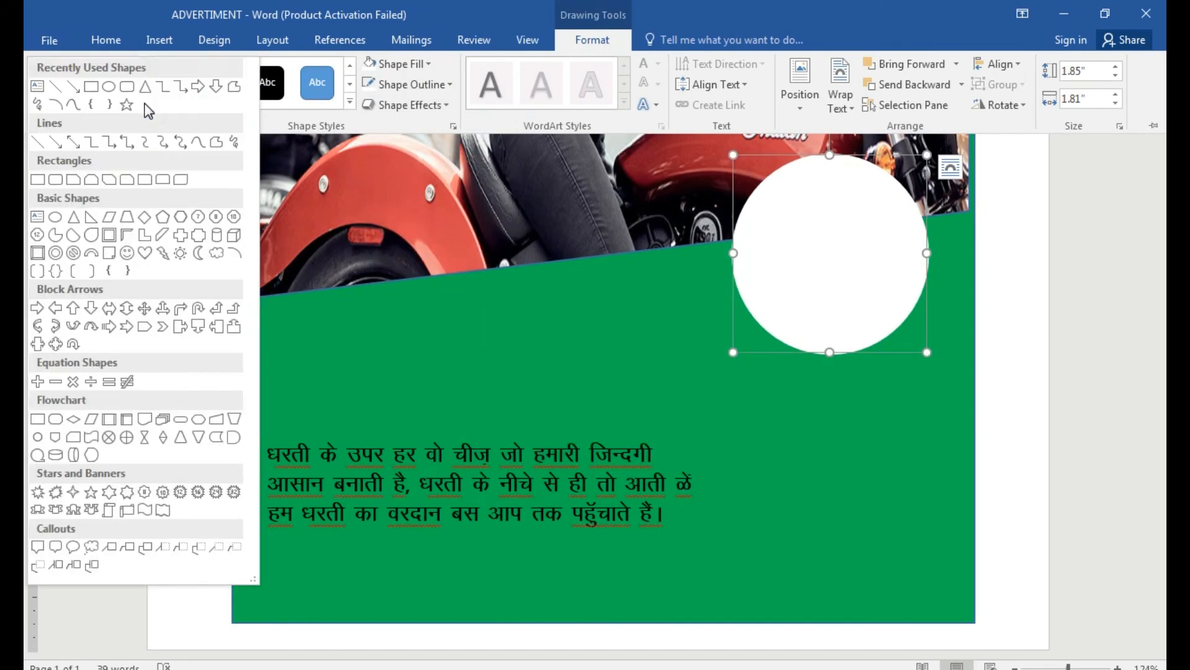
click(233, 437)
drag(744, 231, 890, 375)
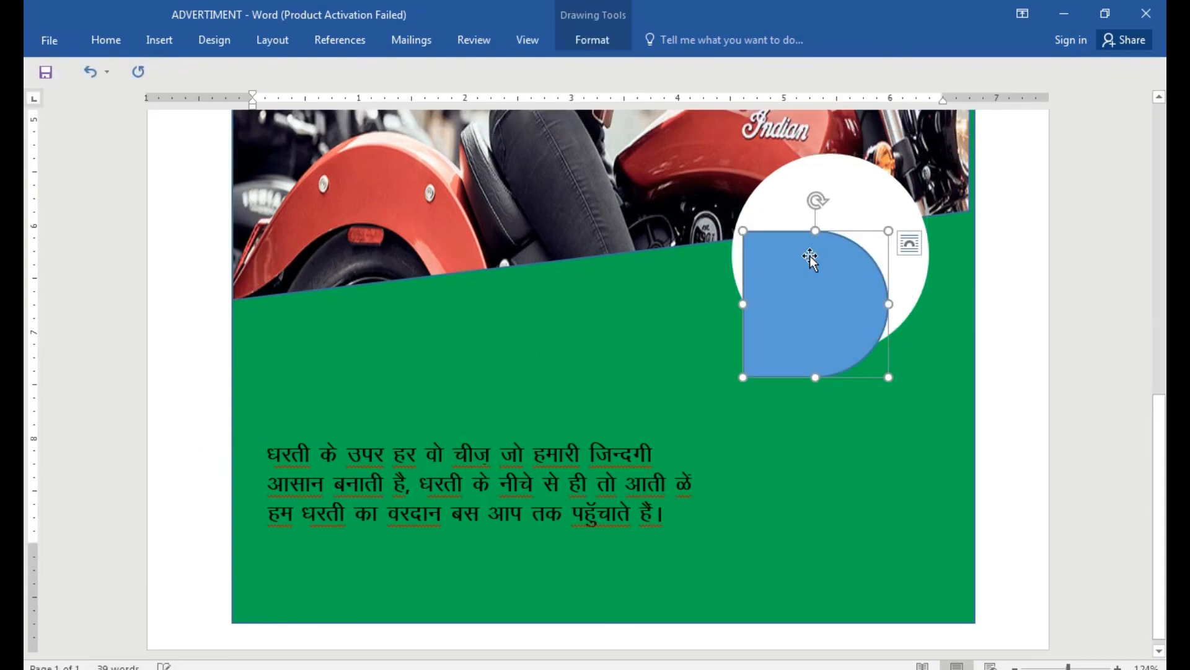
drag(816, 192, 918, 305)
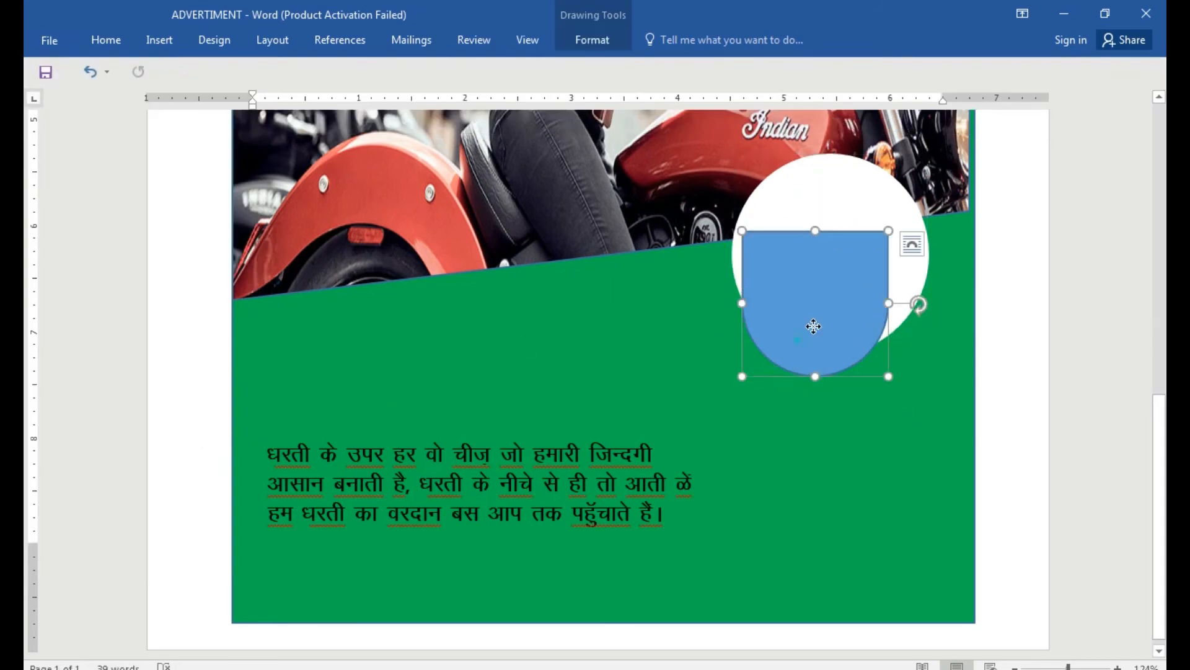
drag(765, 311, 746, 279)
drag(906, 285, 919, 280)
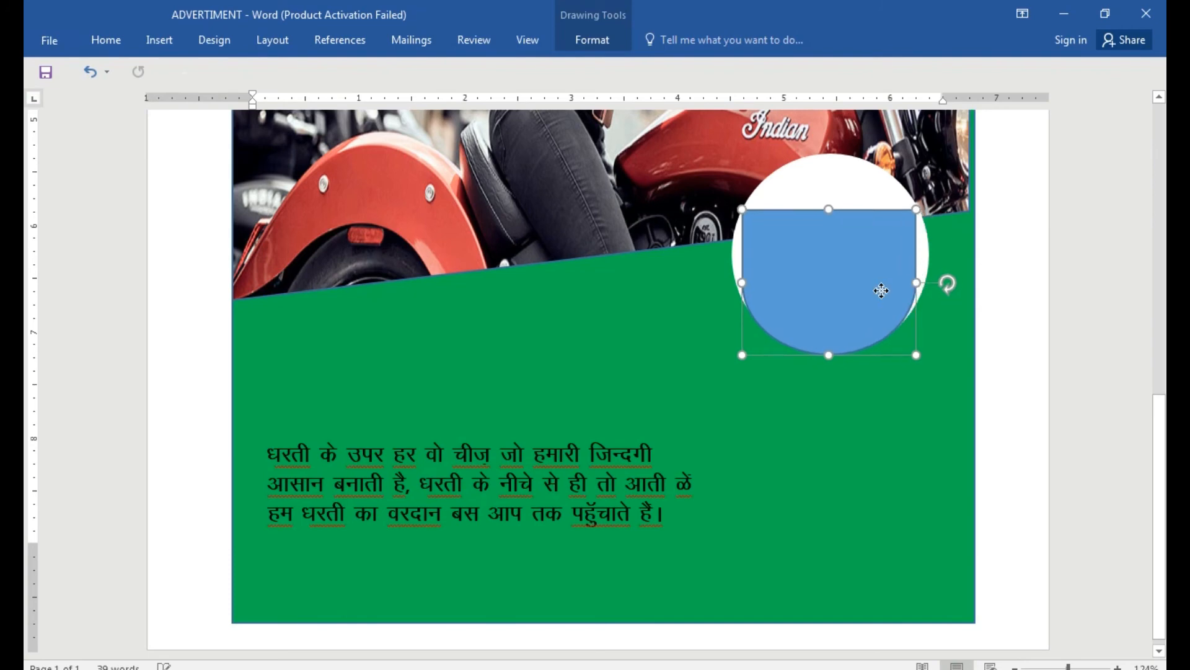
drag(829, 207, 834, 245)
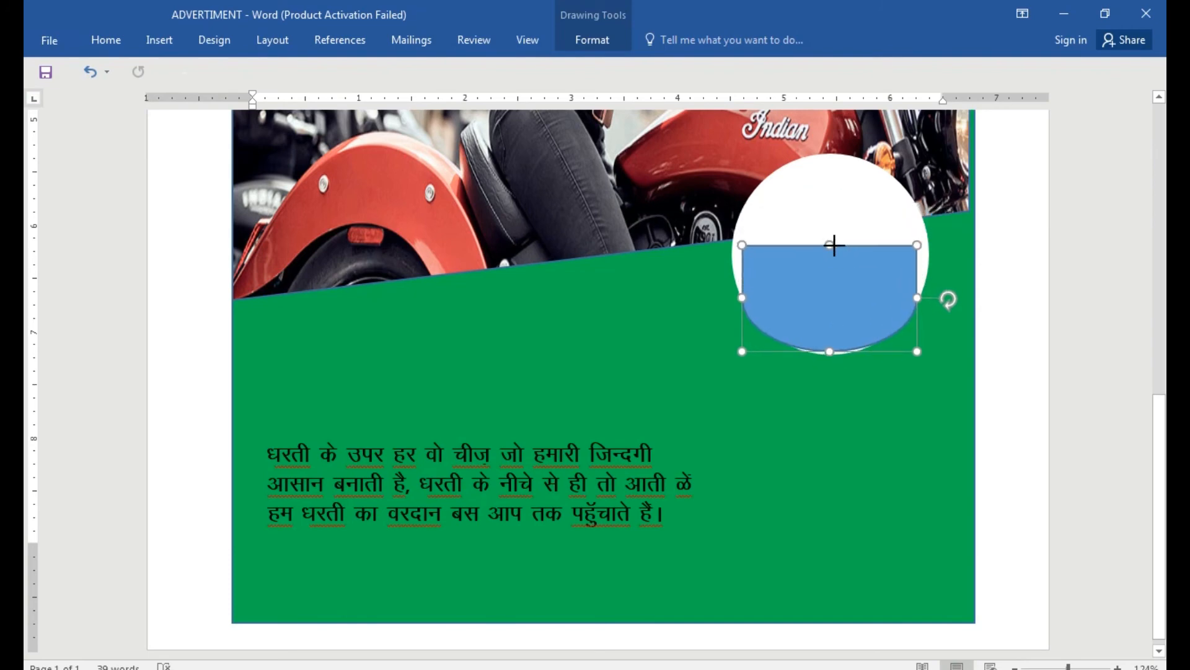
key(Delete)
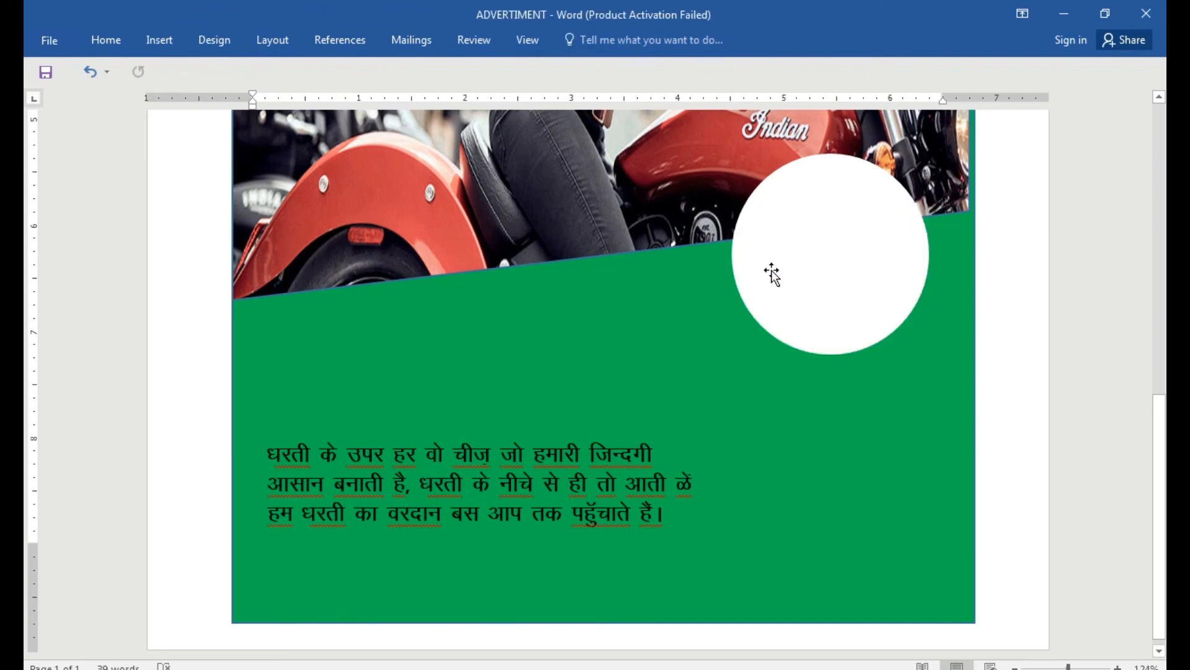
Step: Draw a freehand shape with a wavy upper edge, about 1.22" high and 1.82" wide, along the lower part of the white circle
click(159, 39)
click(266, 93)
click(455, 203)
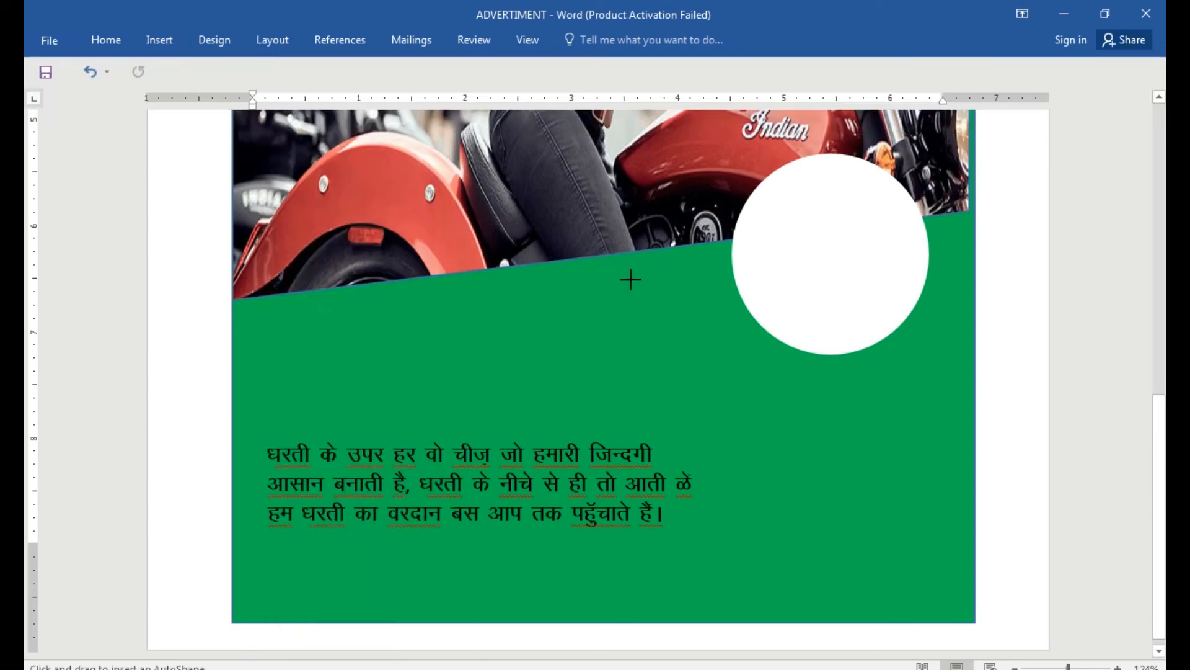
mouse_move(737, 237)
mouse_down()
mouse_move(764, 324)
mouse_move(850, 350)
mouse_move(917, 298)
mouse_move(927, 237)
mouse_move(919, 220)
mouse_move(917, 248)
mouse_move(897, 266)
mouse_move(827, 284)
mouse_move(790, 254)
mouse_move(734, 238)
mouse_up()
Step: Fill the wavy freehand shape with dark blue, remove its outline and nudge it into place on the circle
click(589, 39)
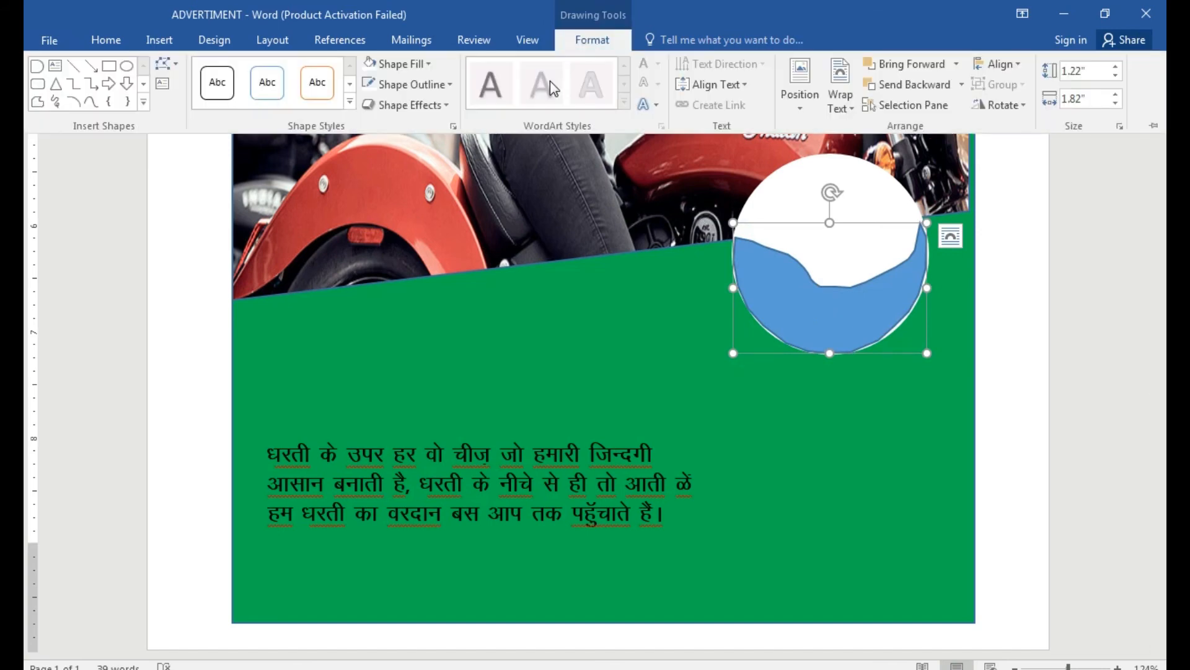
click(423, 65)
click(433, 161)
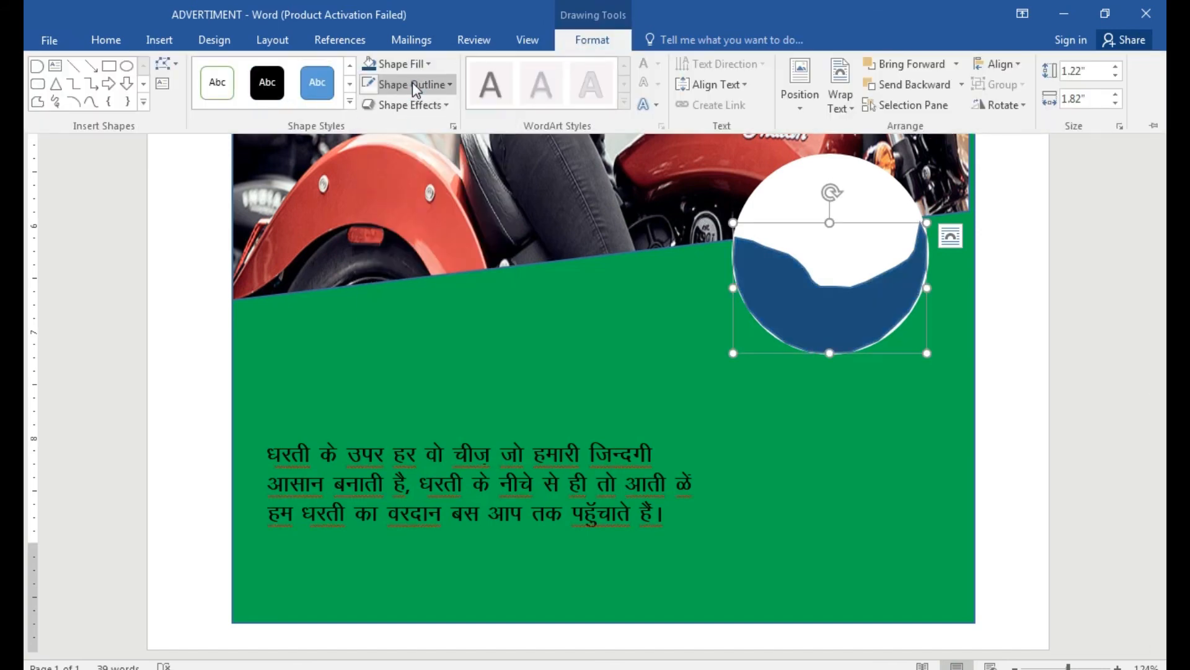
click(412, 84)
click(439, 240)
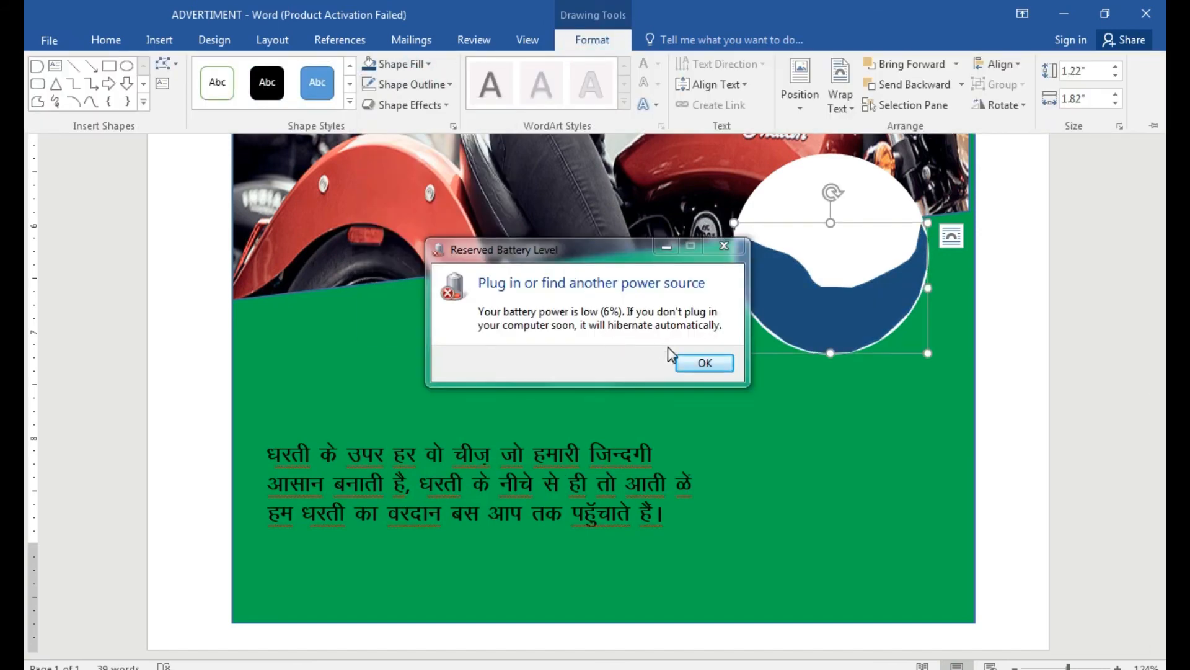
click(687, 363)
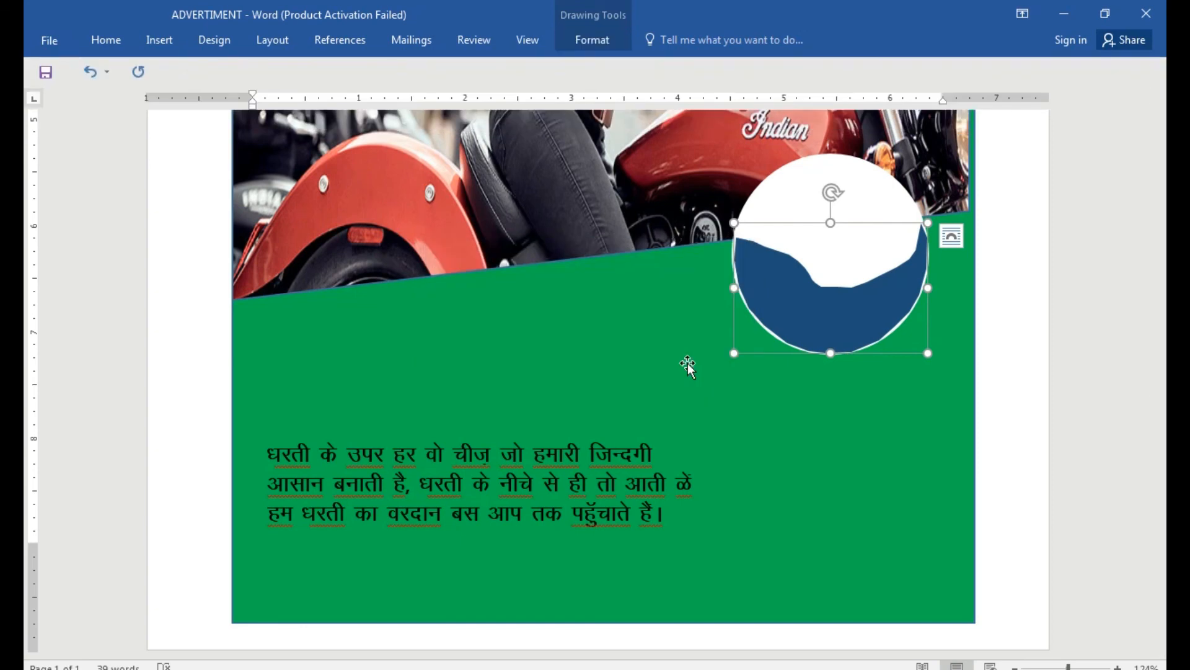
drag(793, 318, 792, 316)
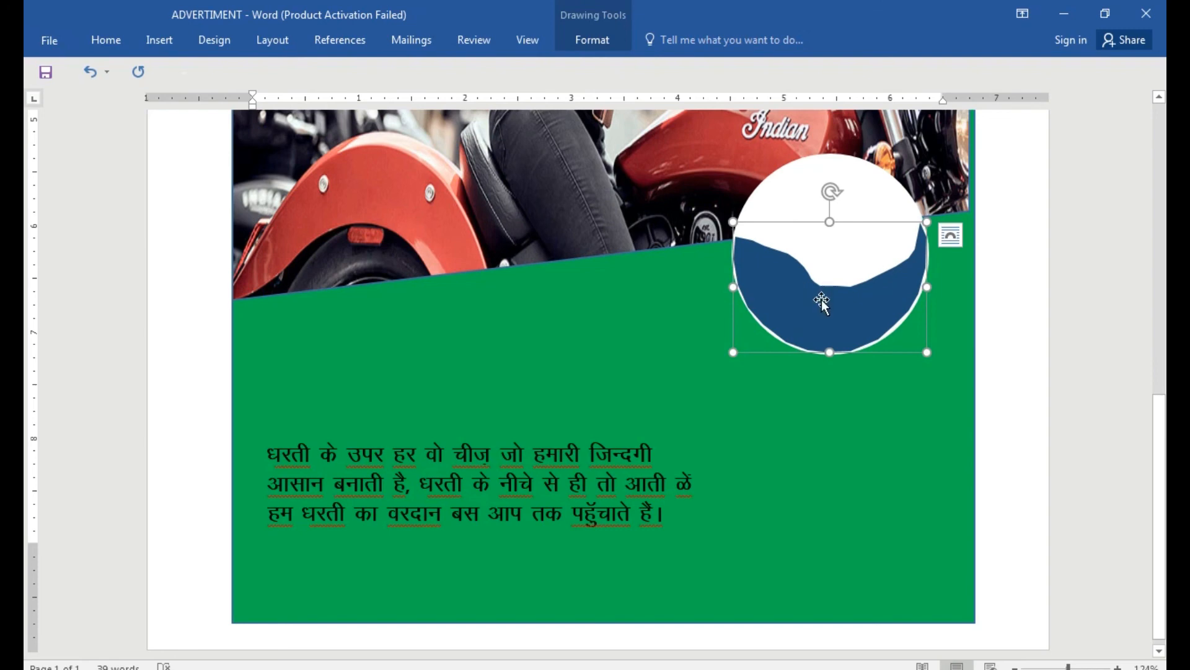
Step: Edit the points of the dark blue shape to adjust the right-hand slope of its wavy upper edge
right_click(835, 292)
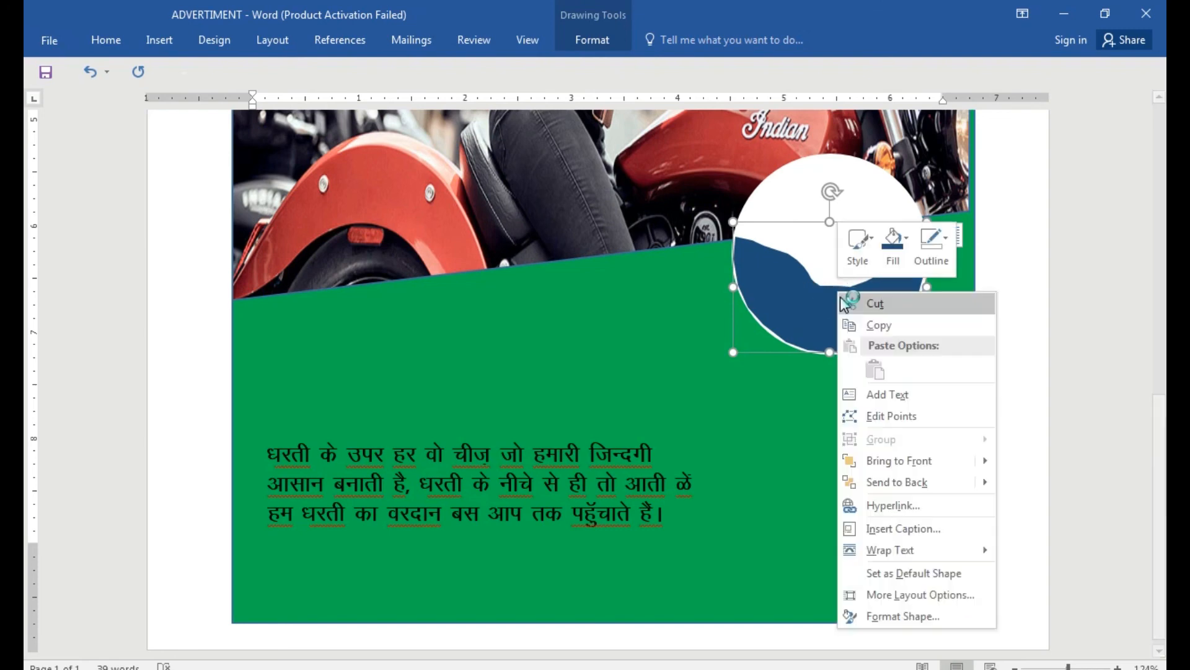
click(868, 411)
drag(897, 265, 891, 268)
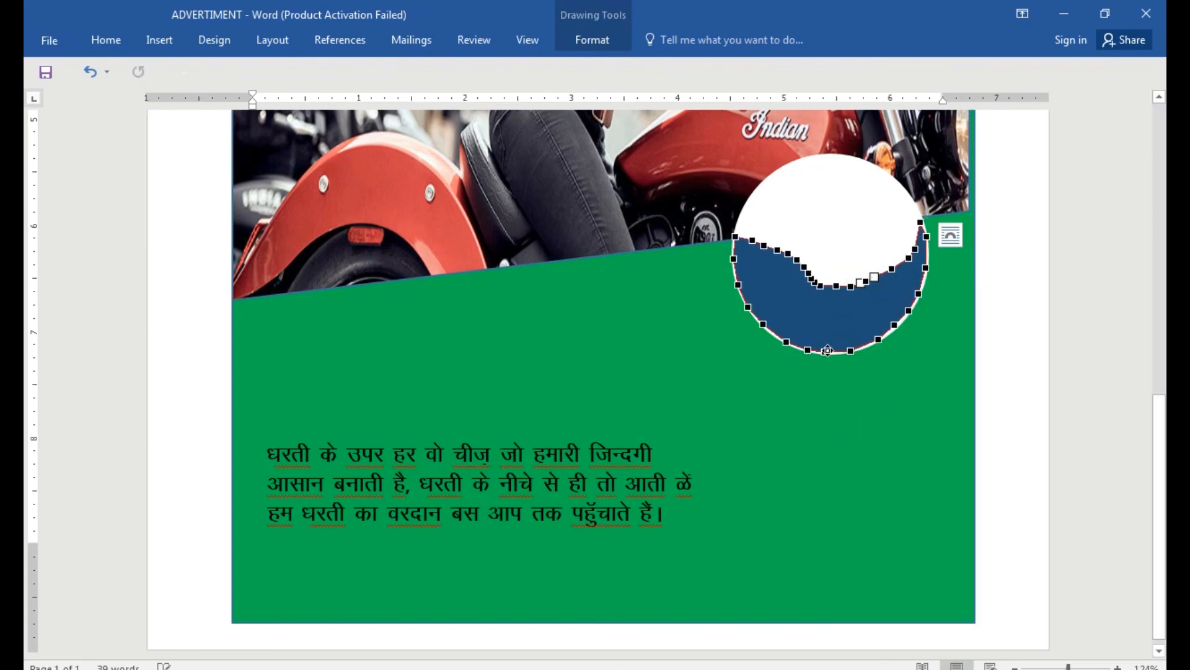
click(1005, 327)
Step: Insert the Vedanta logo picture from the computer and set its text wrapping to In Front of Text
scroll(1004, 327, up, 3)
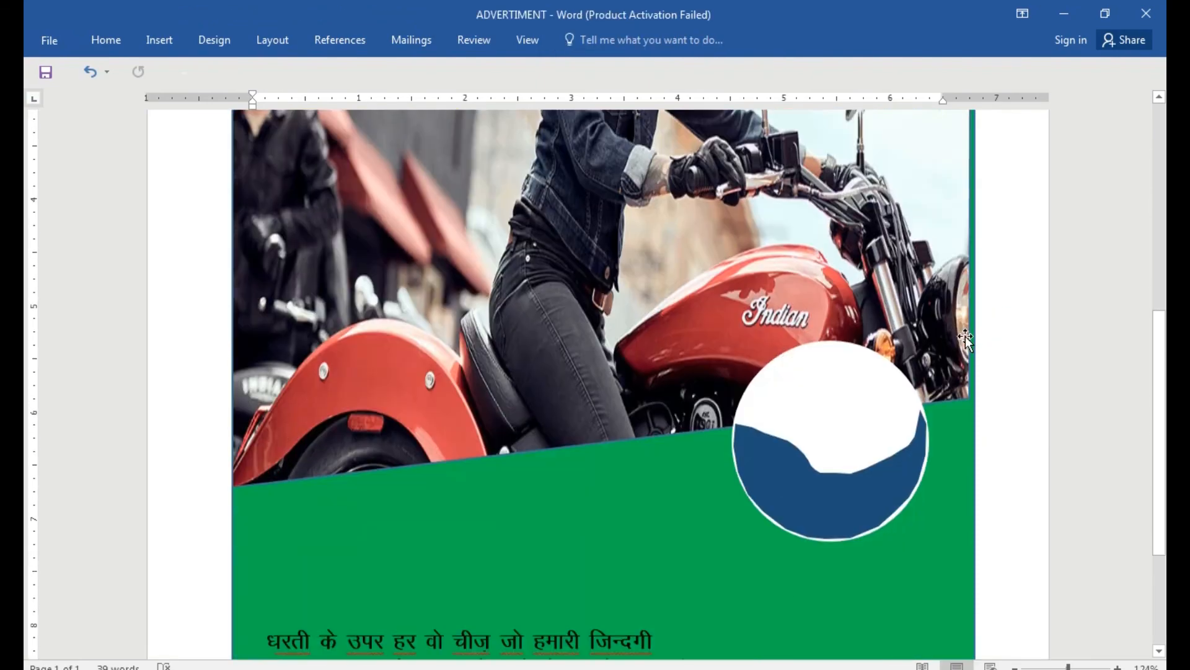
click(159, 40)
click(187, 80)
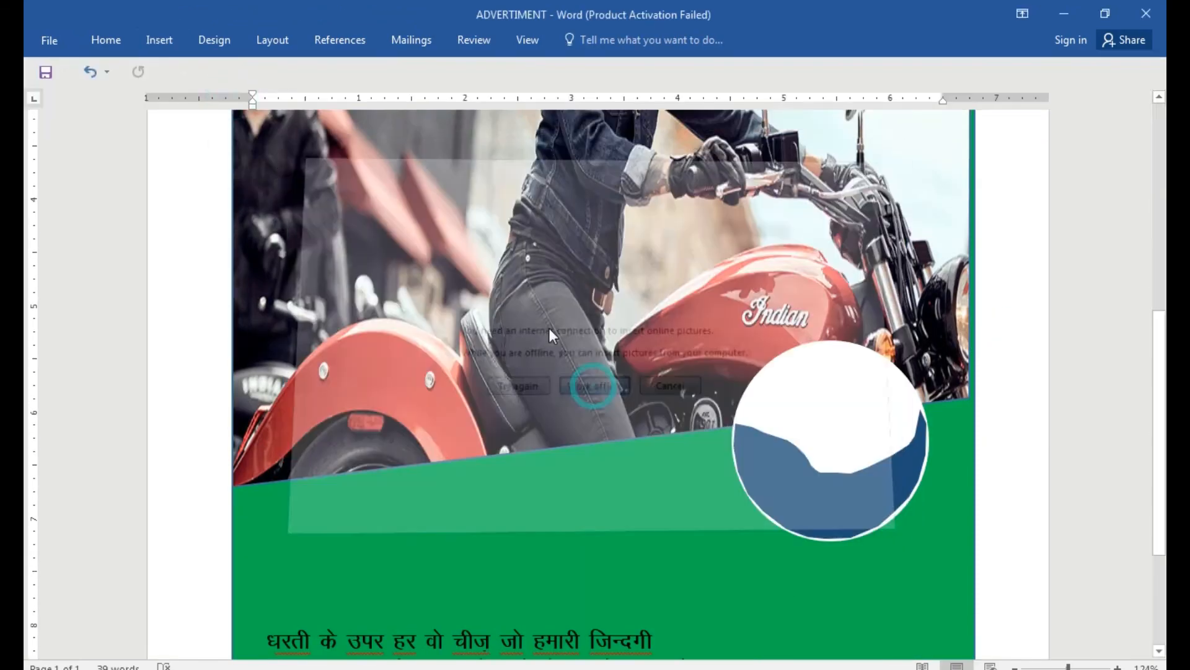
click(425, 398)
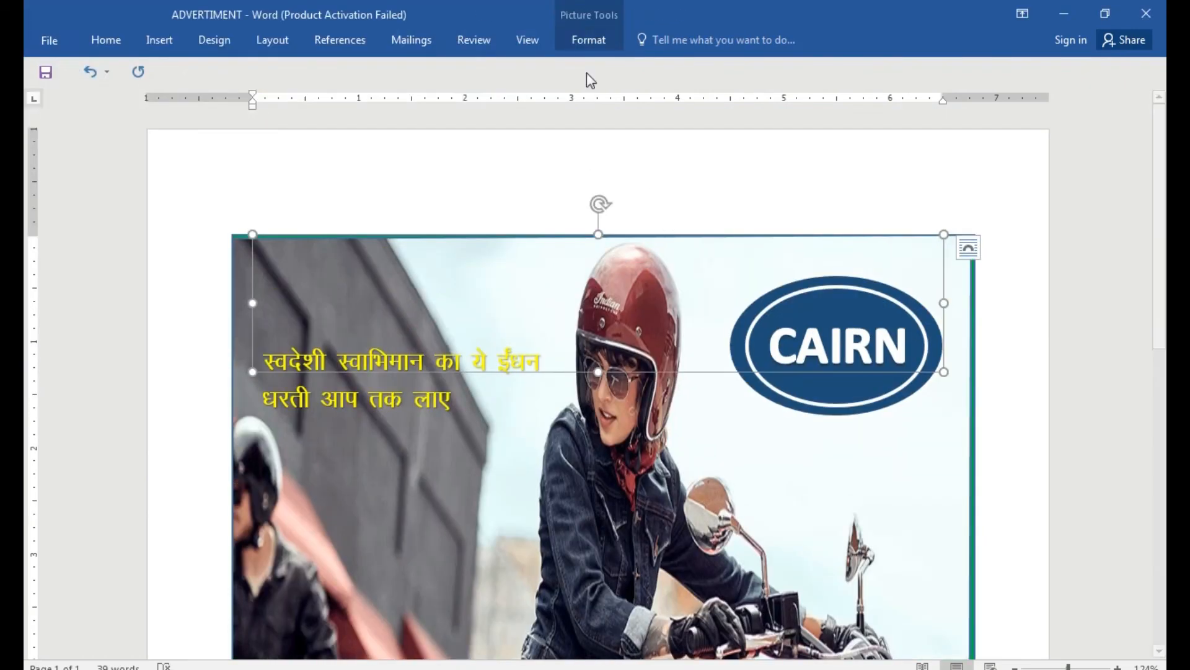
click(595, 41)
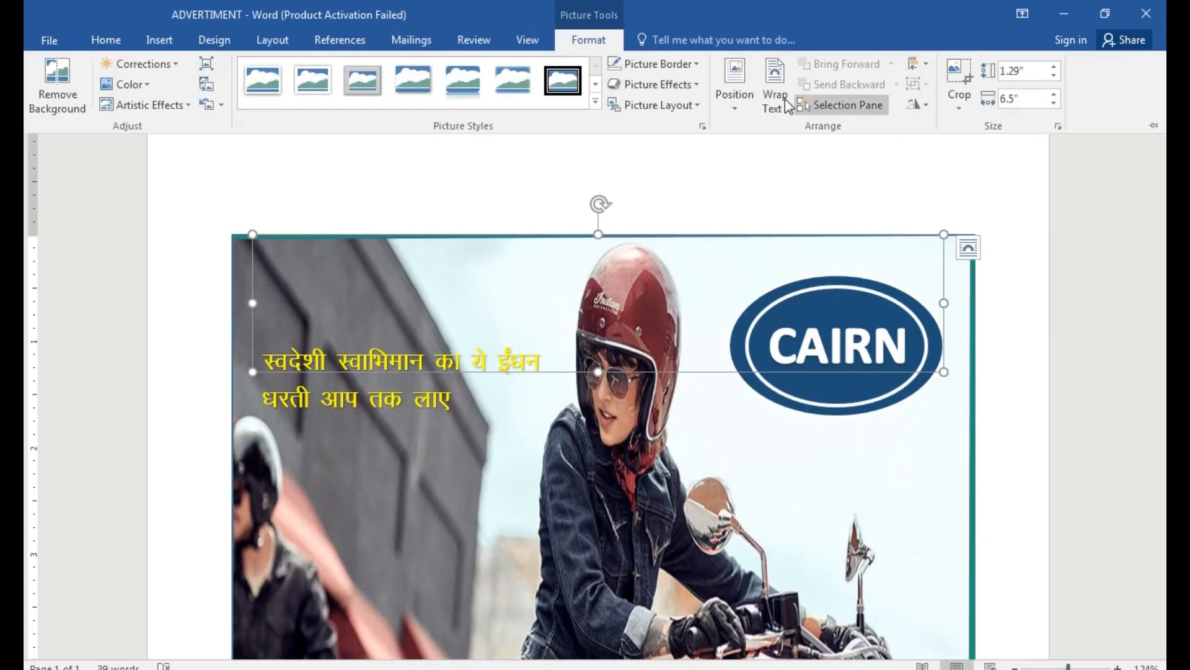
click(775, 86)
click(806, 261)
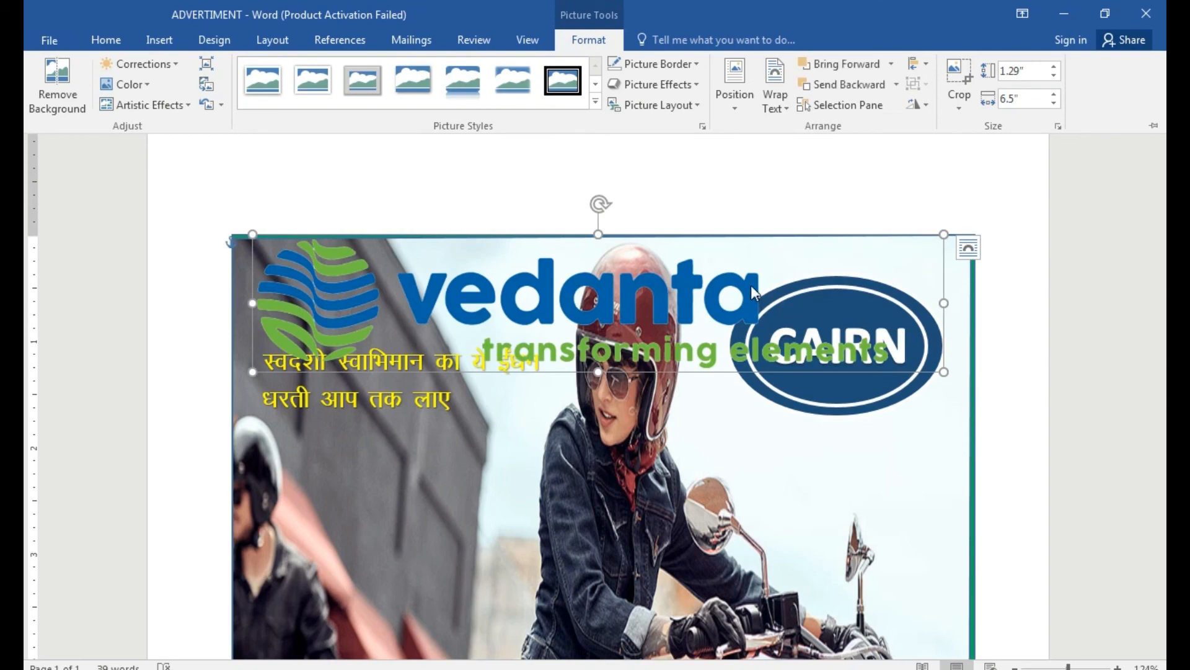
Step: Move the Vedanta logo down the page so it sits near the white circle over the motorcycle
key(ctrl+F1)
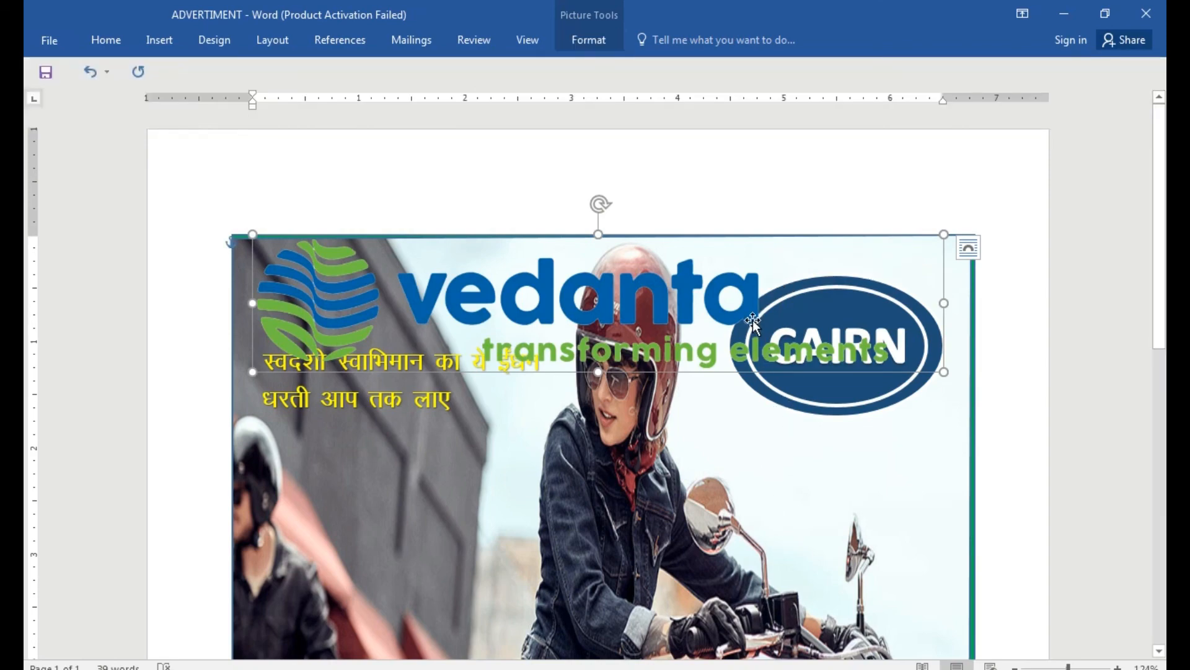
drag(753, 322, 779, 515)
scroll(778, 515, down, 4)
drag(779, 310, 791, 556)
scroll(787, 508, down, 3)
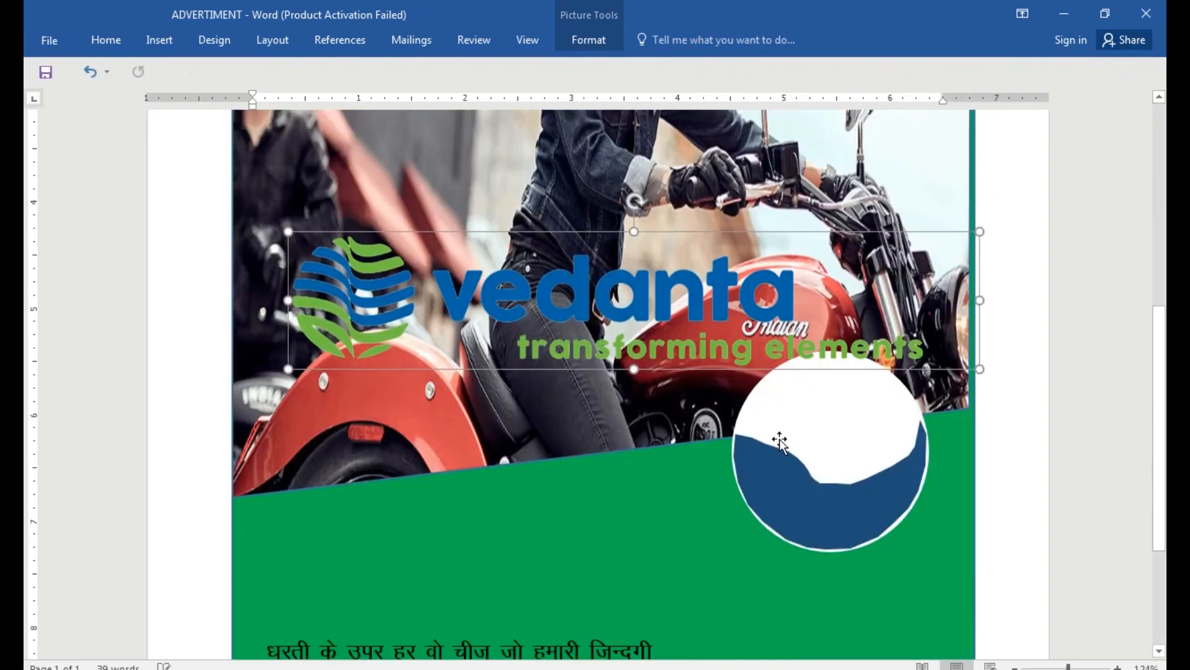
drag(793, 376, 796, 380)
Step: Shrink the Vedanta logo and center it in the white part of the circle
drag(299, 309, 663, 381)
drag(990, 381, 907, 400)
drag(858, 414, 903, 409)
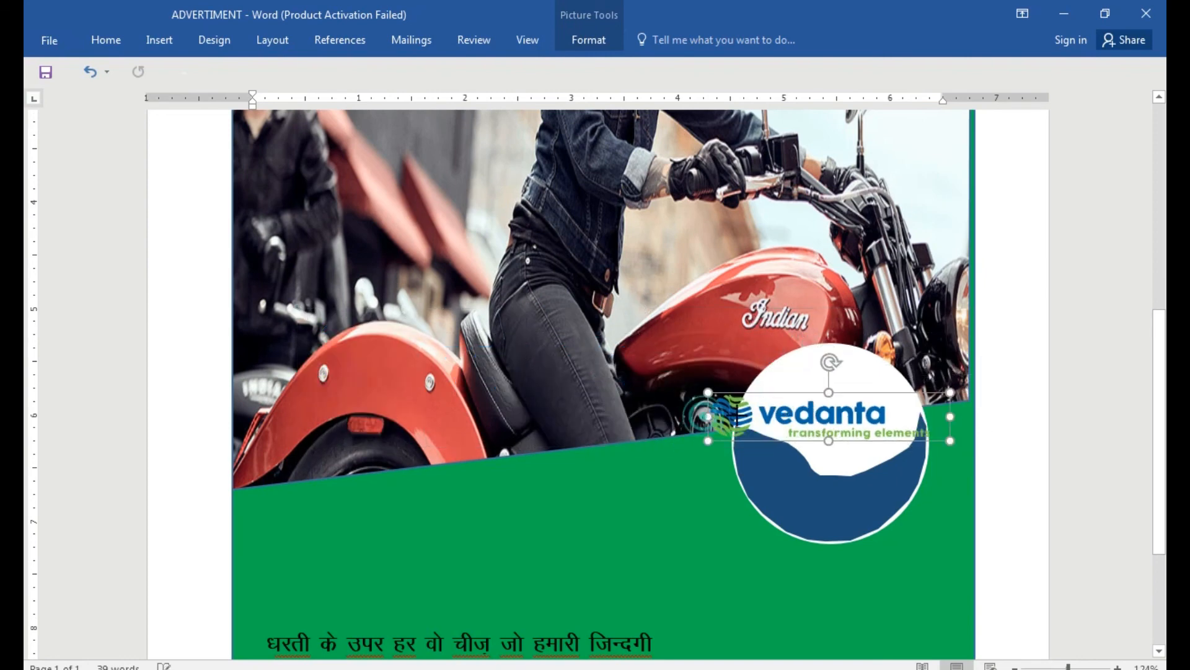
drag(707, 416, 768, 409)
drag(859, 441, 904, 410)
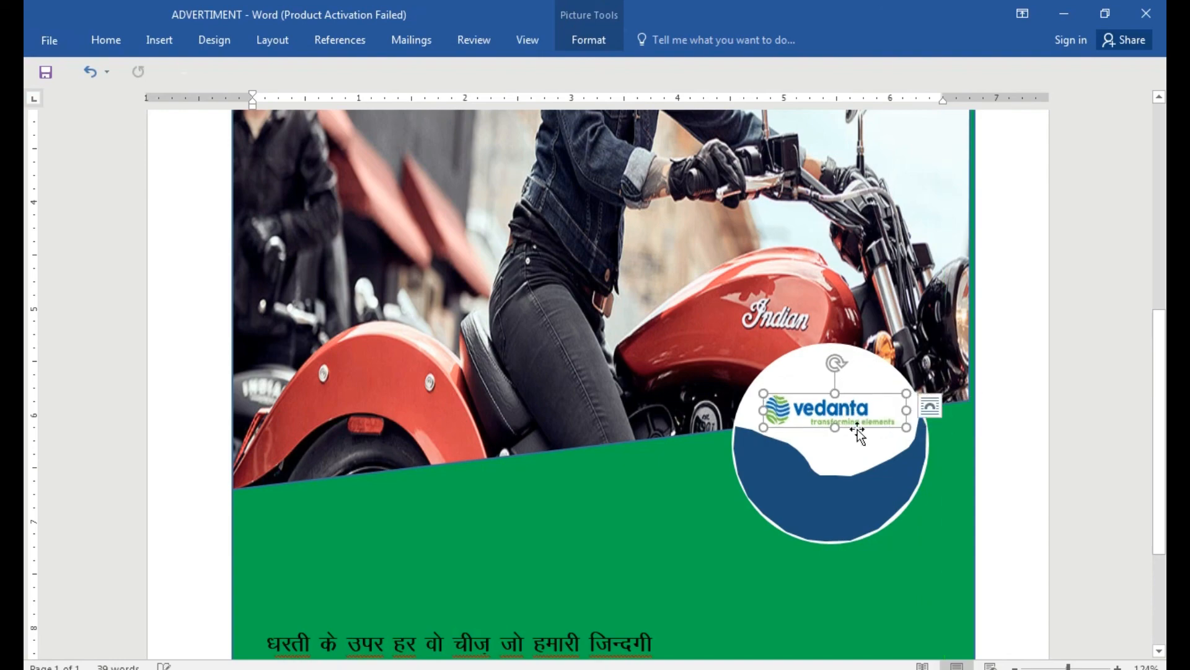
click(852, 469)
scroll(895, 404, down, 3)
scroll(712, 519, up, 3)
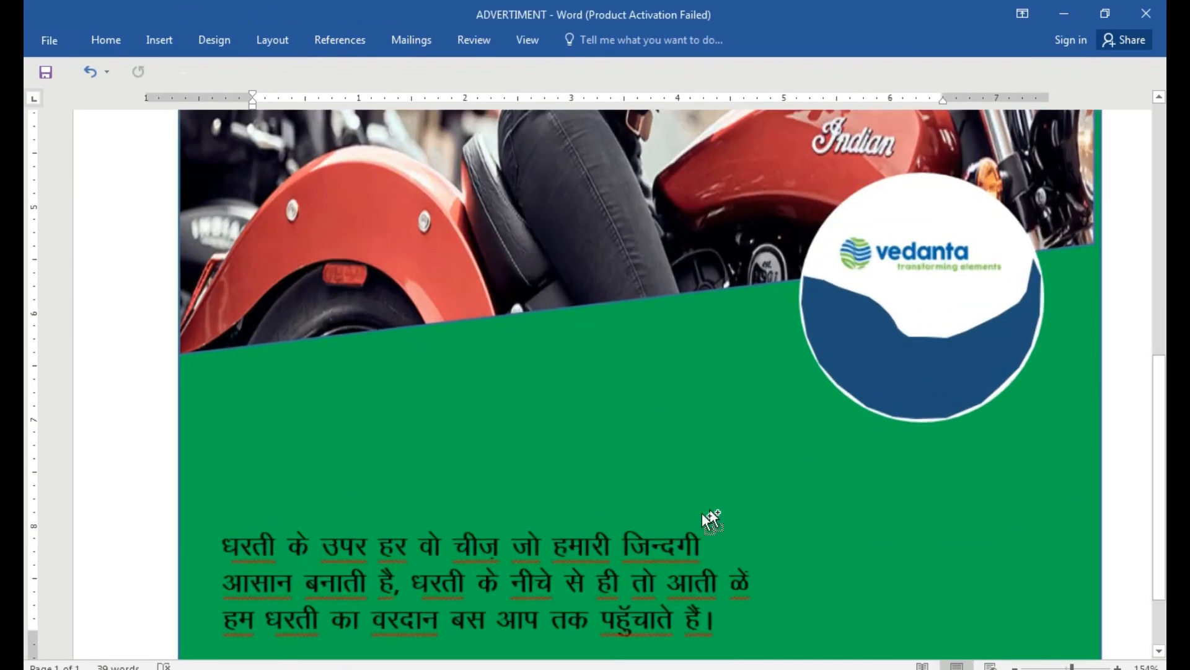
Step: Duplicate the Hindi paragraph's text box and place the copy above the original, beside the round badge
click(659, 519)
key(ctrl+d)
drag(711, 542, 768, 359)
click(736, 407)
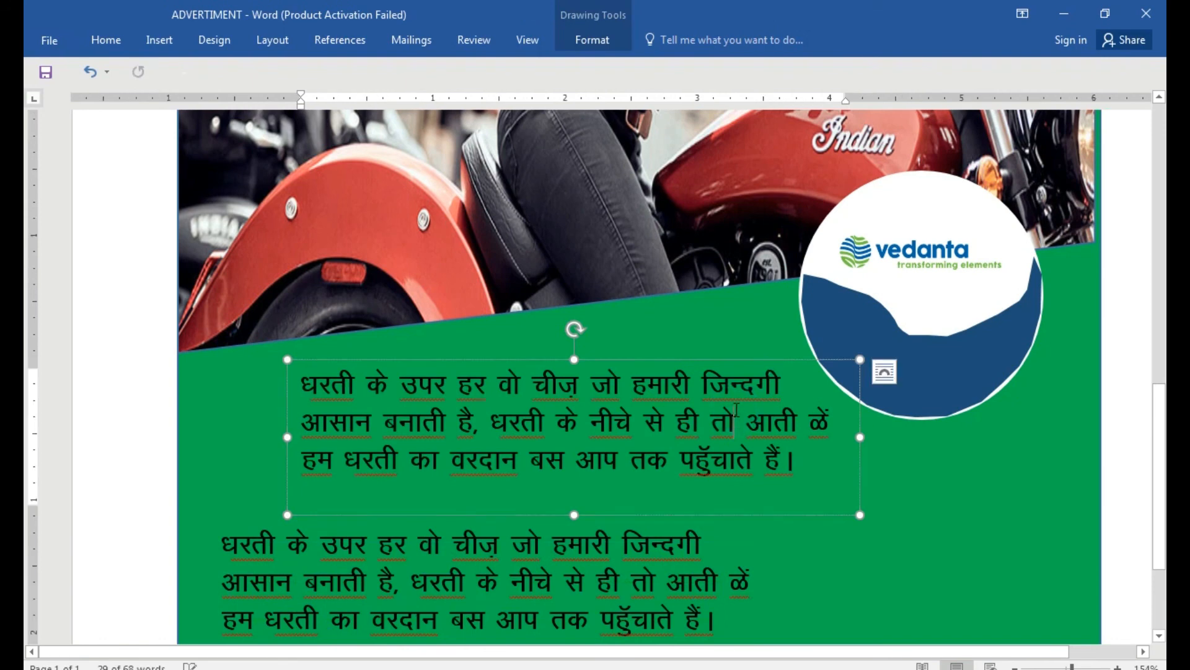
Step: Replace all text in the copied text box with "देश की ज़रूरतों के लिए"
key(ctrl+a)
text(छेशे)
key(ctrl+z)
key(ctrl+z)
key(ctrl+z)
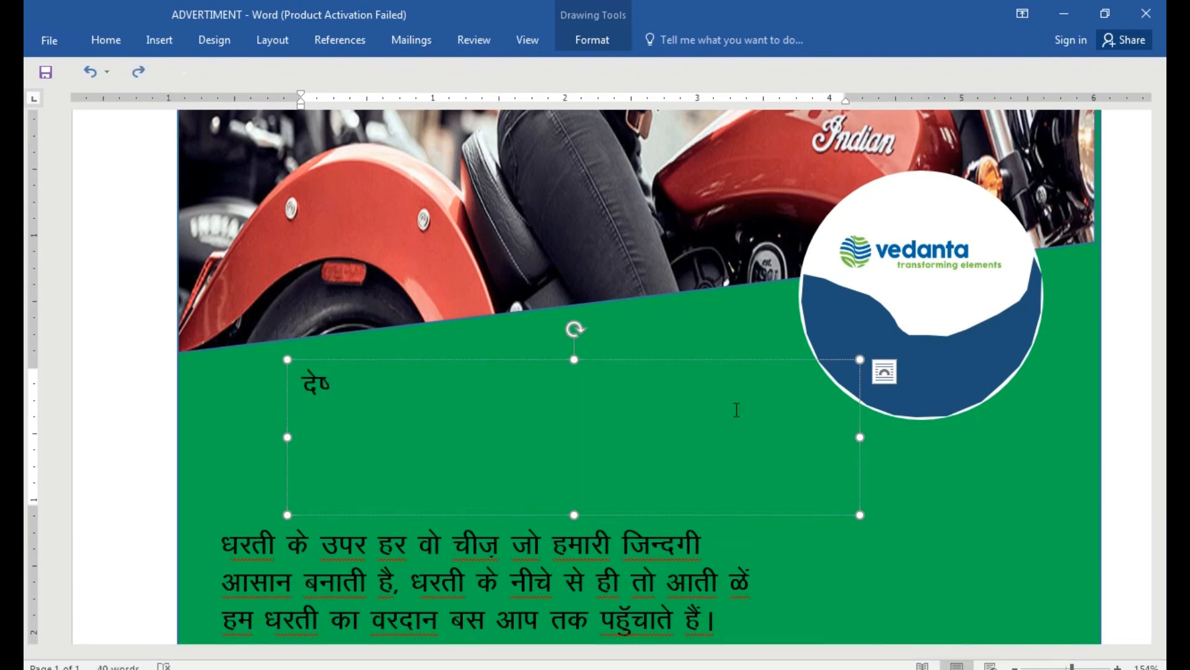
key(BackSpace)
text(श्)
text( की )
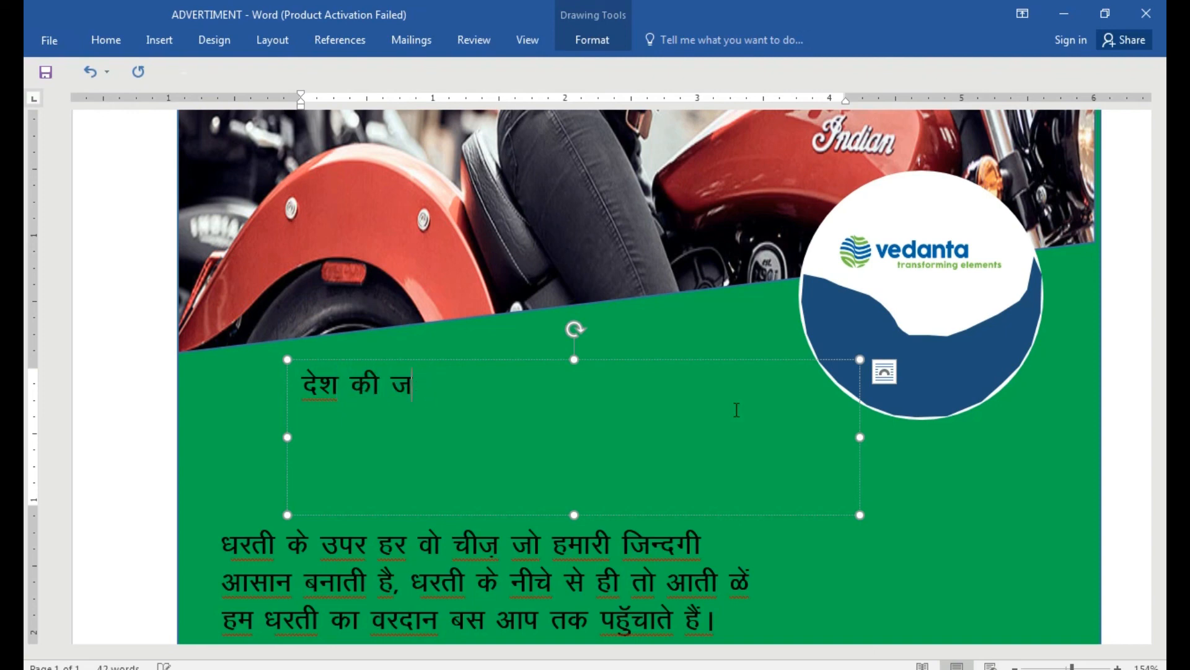
text(ज़रूरतों के लिए)
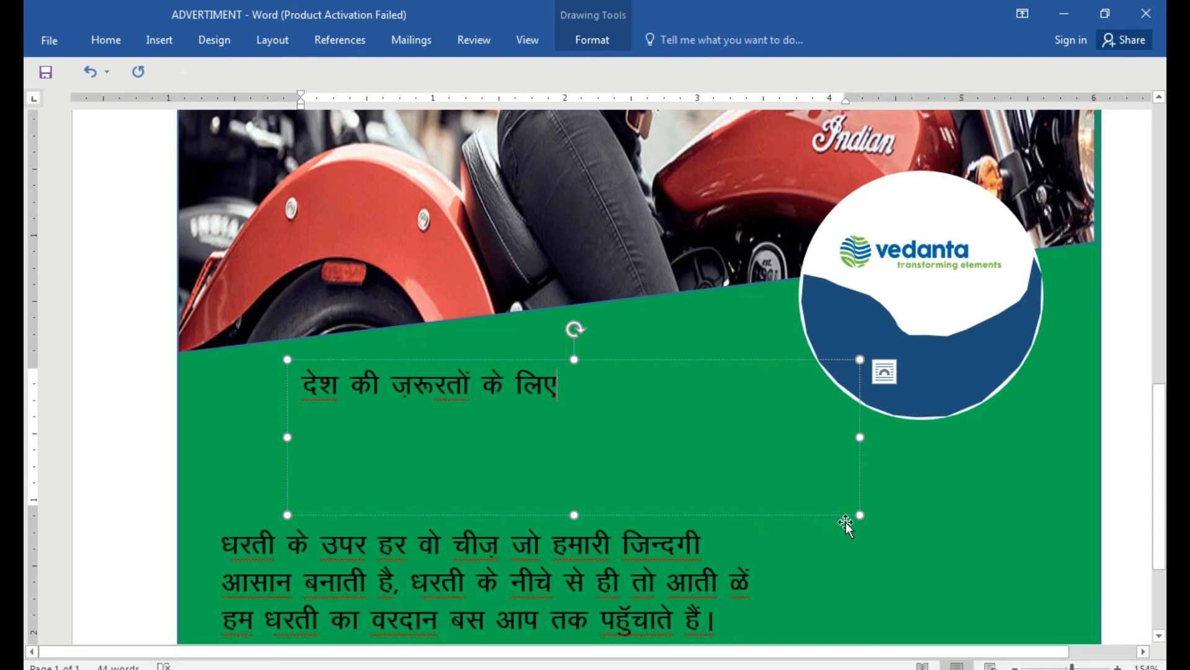
Step: Fit the tagline's text box to its single line over the dark blue shape and reduce its text to 12 pt
drag(860, 515, 583, 409)
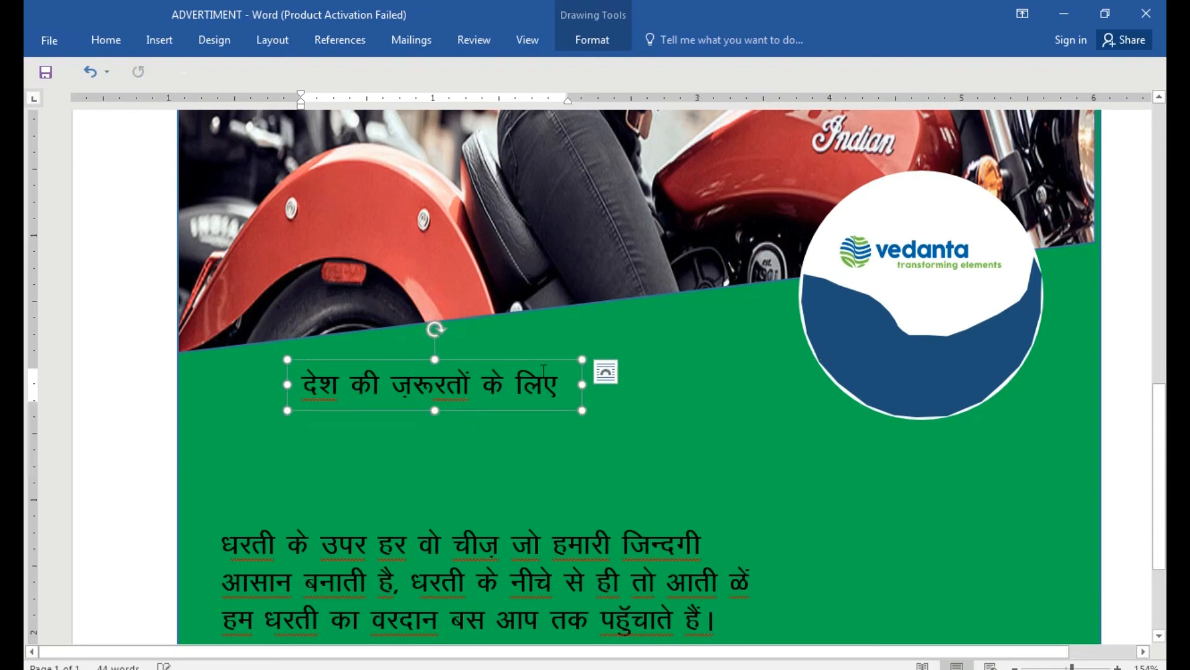
drag(537, 359, 1004, 344)
key(ctrl+shift+comma)
key(ctrl+shift+comma)
key(ctrl+shift+comma)
key(ctrl+shift+comma)
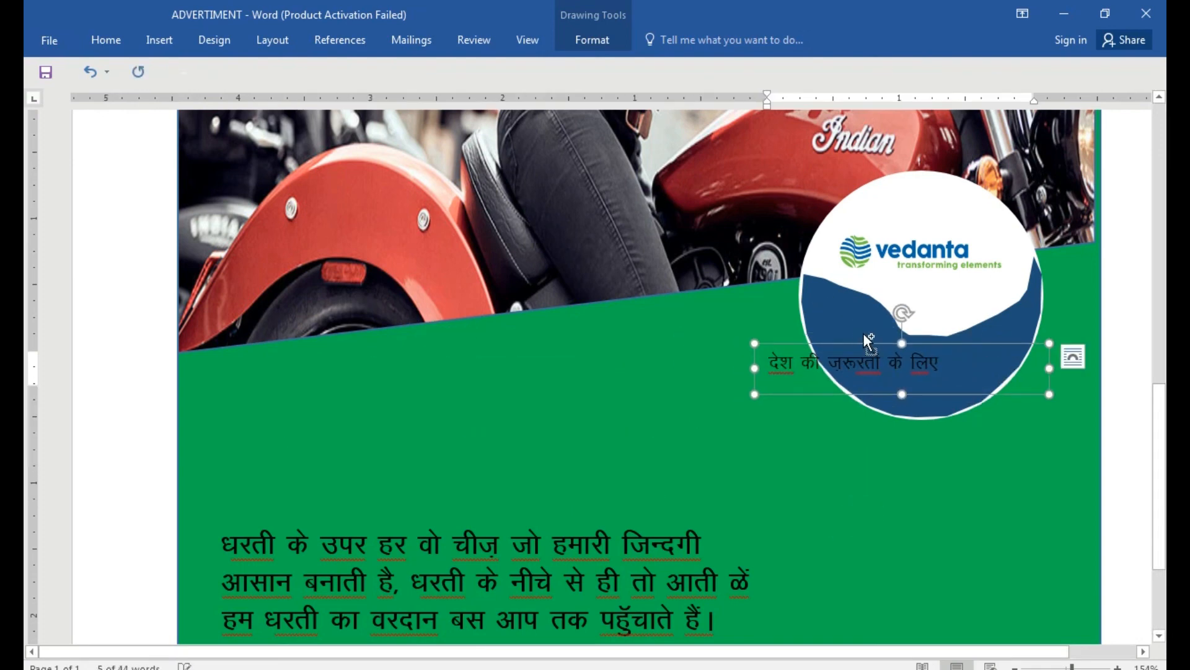
key(ctrl+shift+period)
Step: Color the tagline white and center it within the dark blue part of the circle
click(112, 39)
click(389, 98)
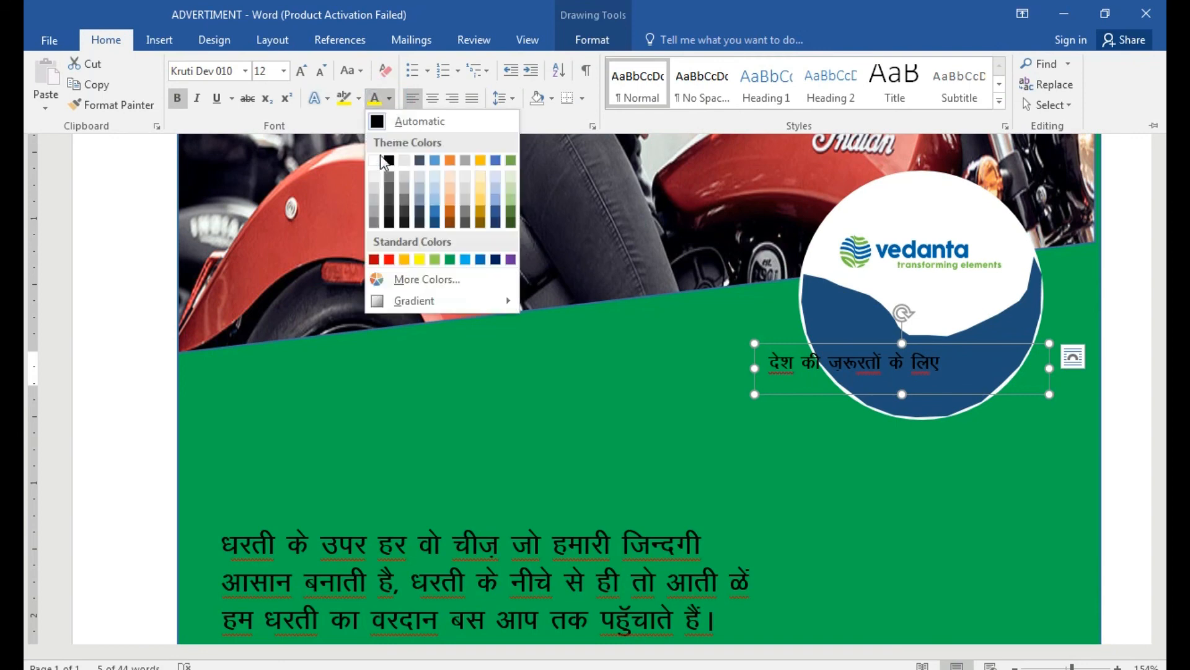
click(376, 158)
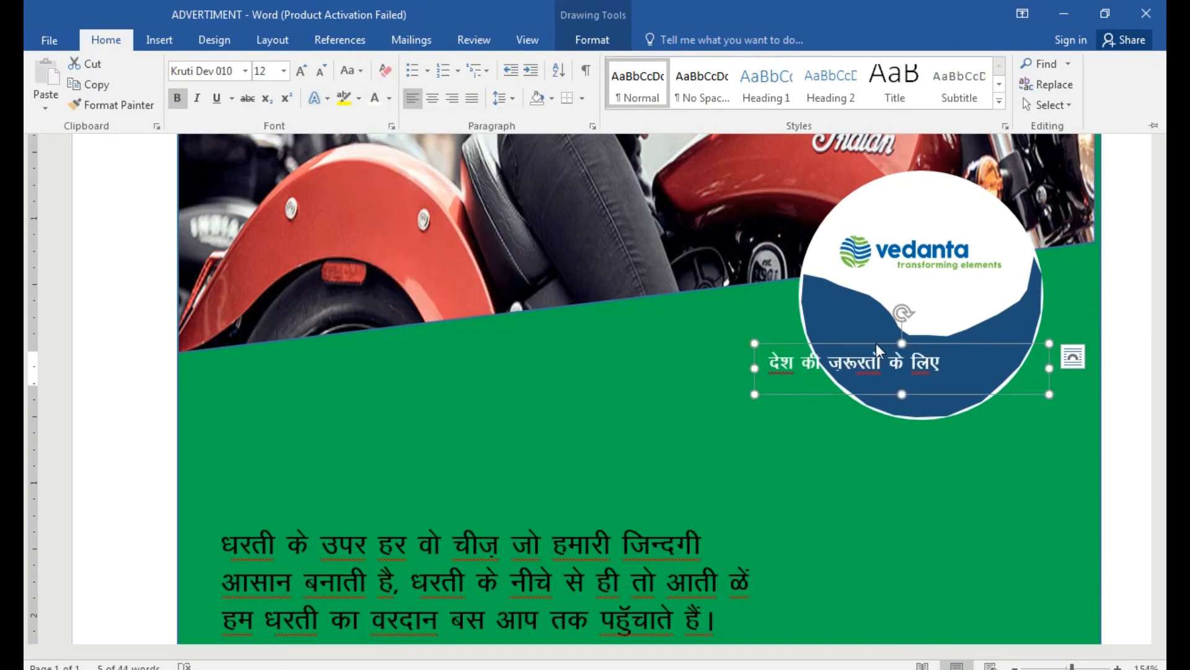
drag(876, 343, 945, 340)
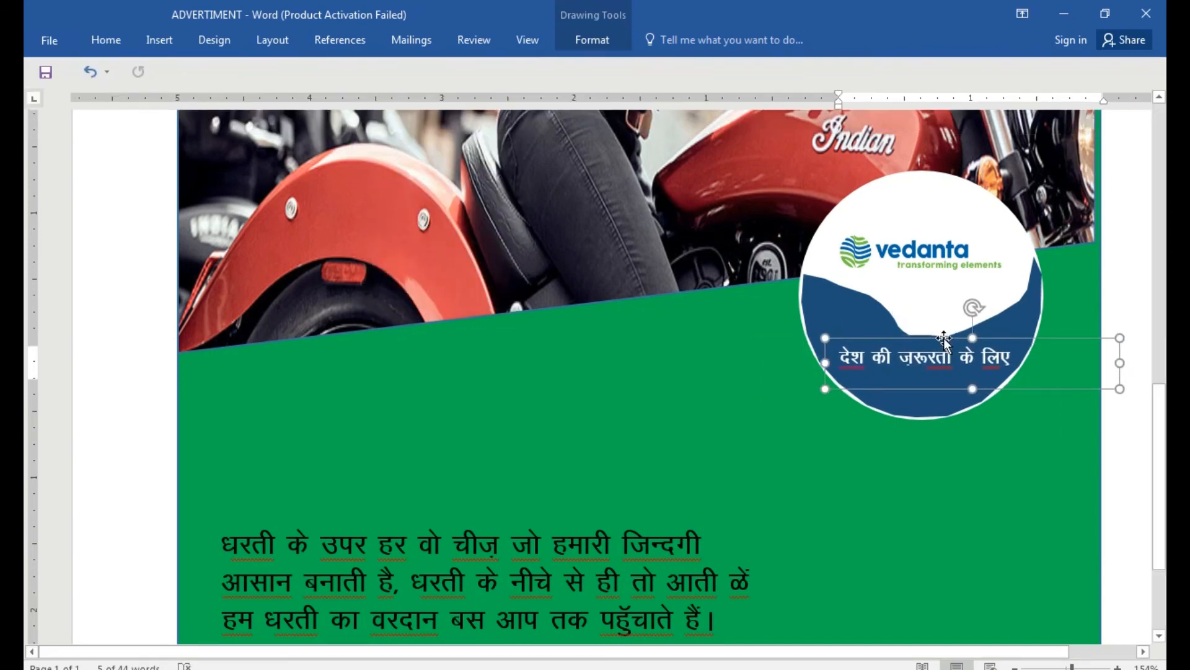
click(944, 340)
Step: Move the three-line Hindi paragraph up to just below the motorcycle picture and color its text white
scroll(621, 456, down, 3)
click(622, 456)
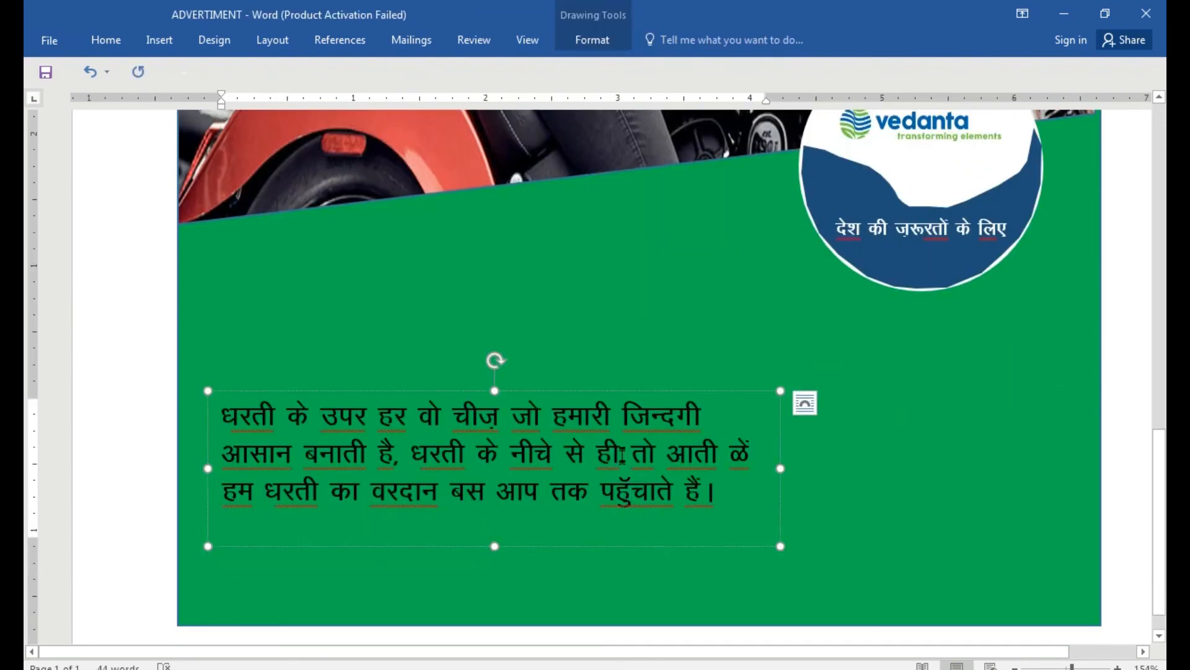
drag(533, 393, 476, 238)
click(106, 40)
click(375, 99)
click(561, 429)
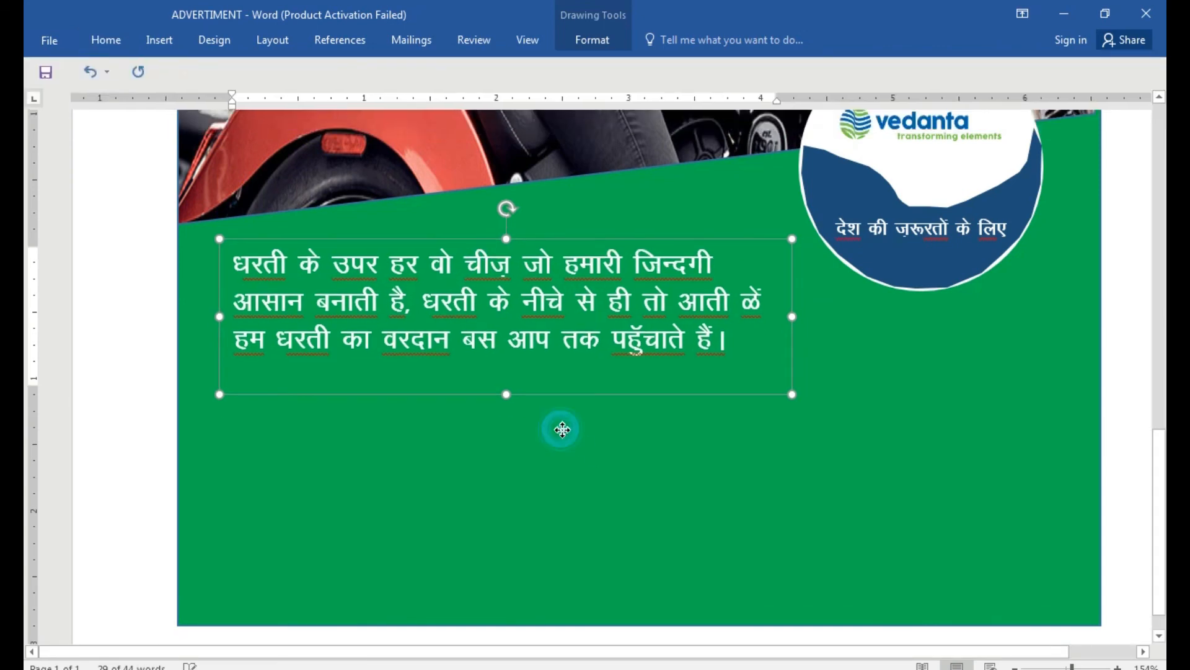
Step: Shorten the green background to end just below the Hindi paragraph and open the print preview of the page
drag(645, 571, 606, 340)
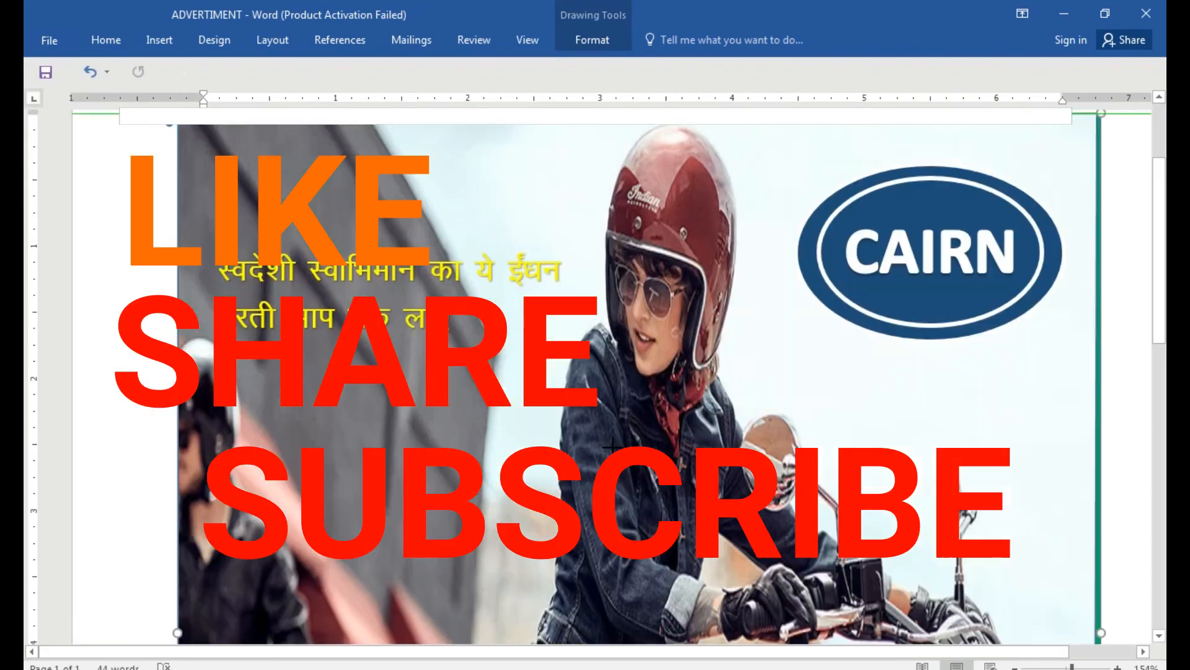
key(ctrl+z)
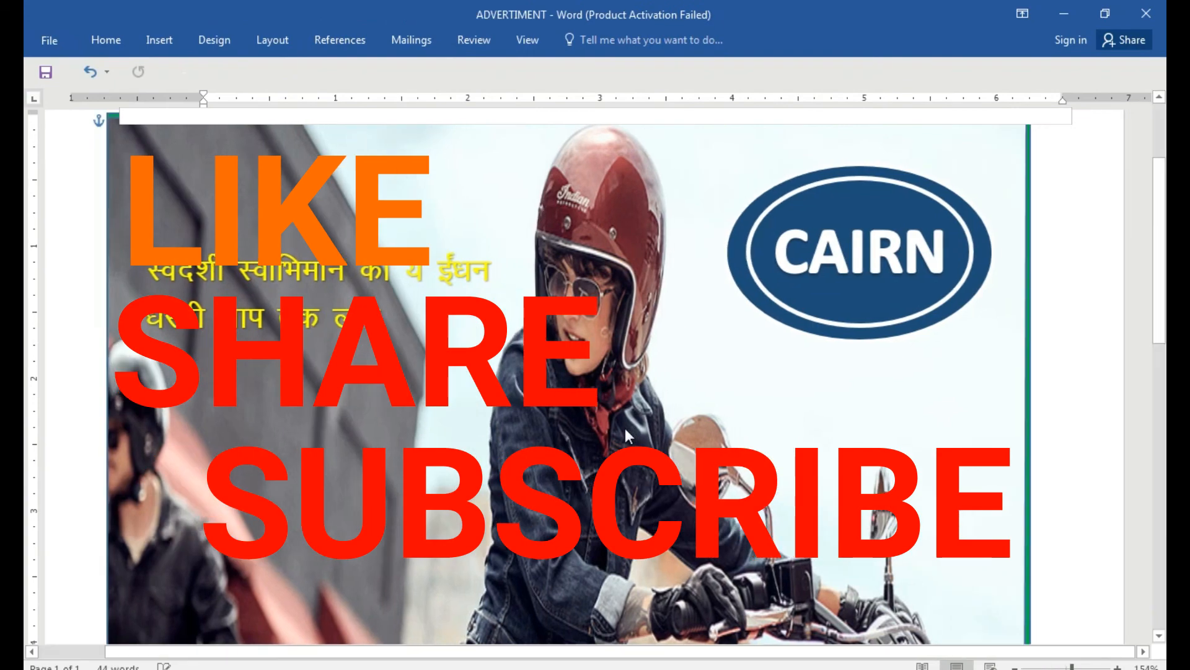
key(ctrl+p)
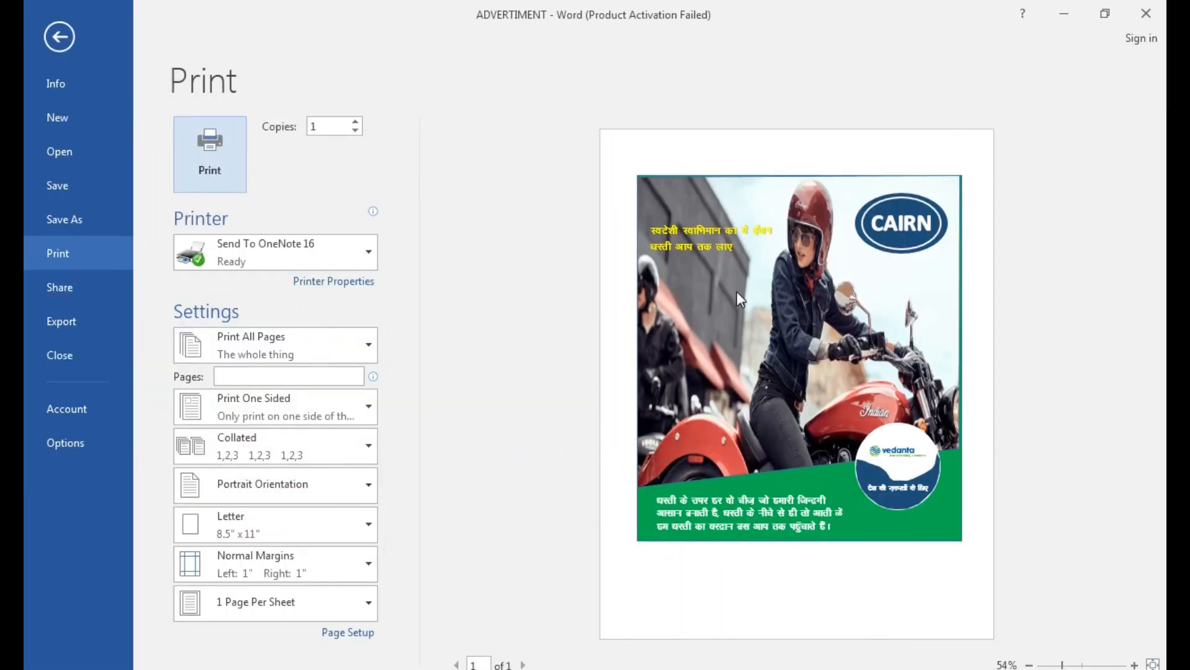